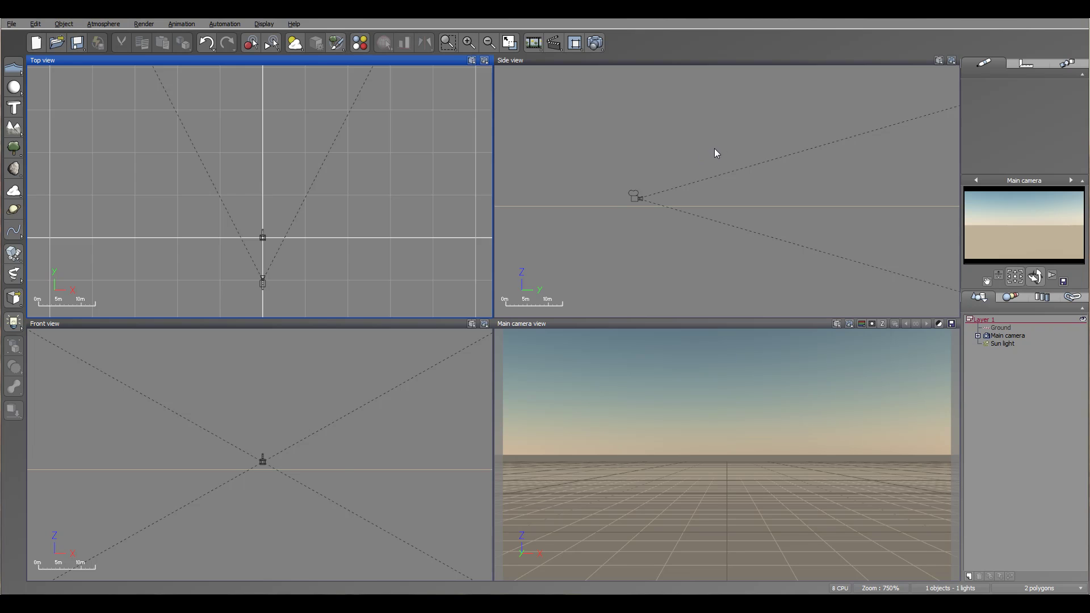
- Add a new terrain, then shrink it and move it up and to the right
right_click_drag(747, 139, 705, 183)
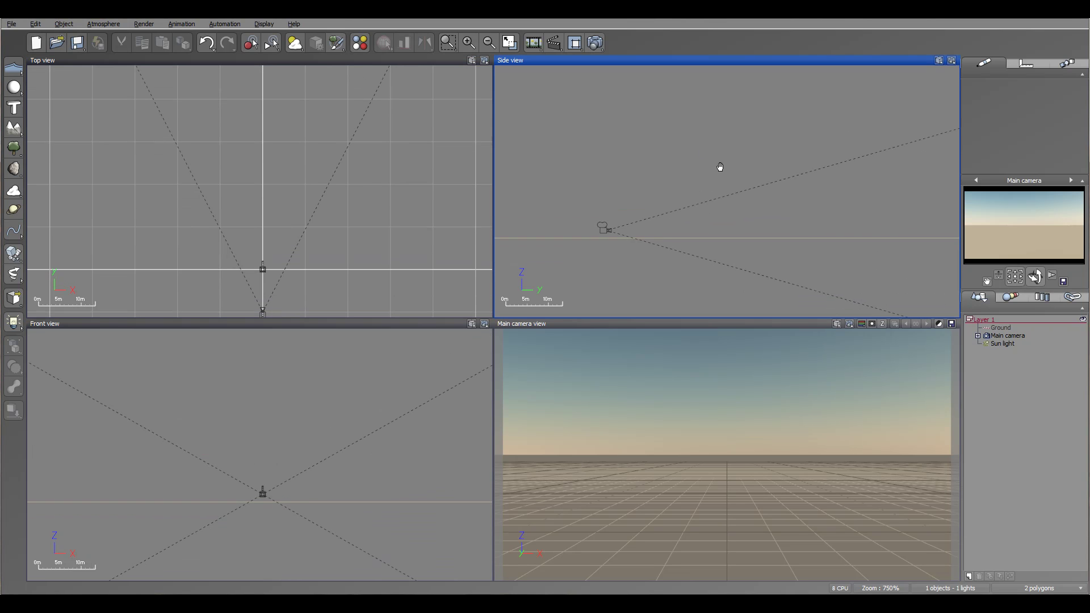
right_click_drag(304, 166, 307, 228)
scroll(329, 146, "down", 5)
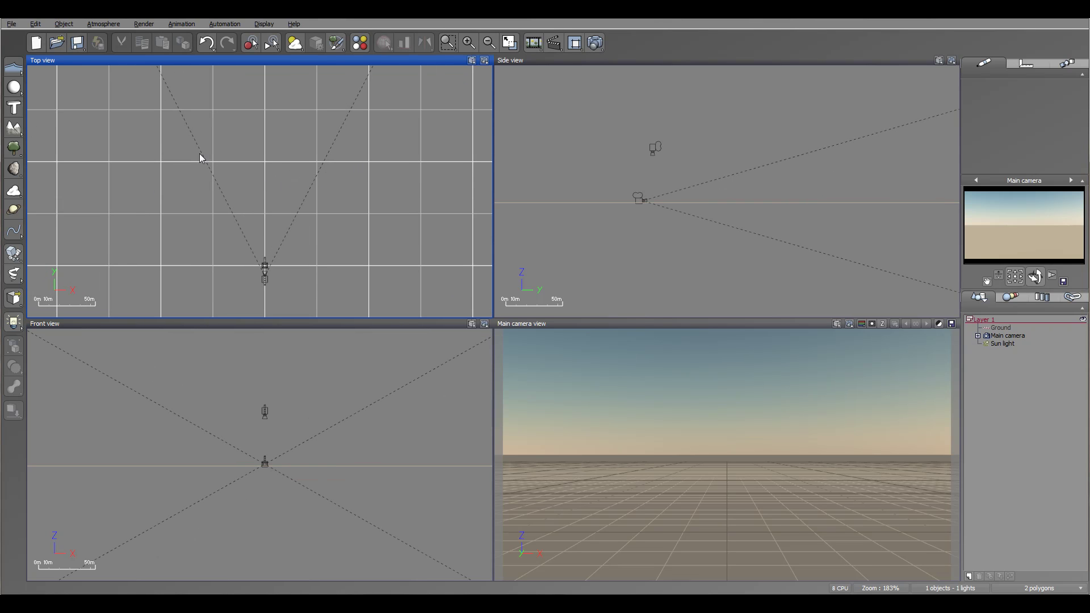
left_click(14, 127)
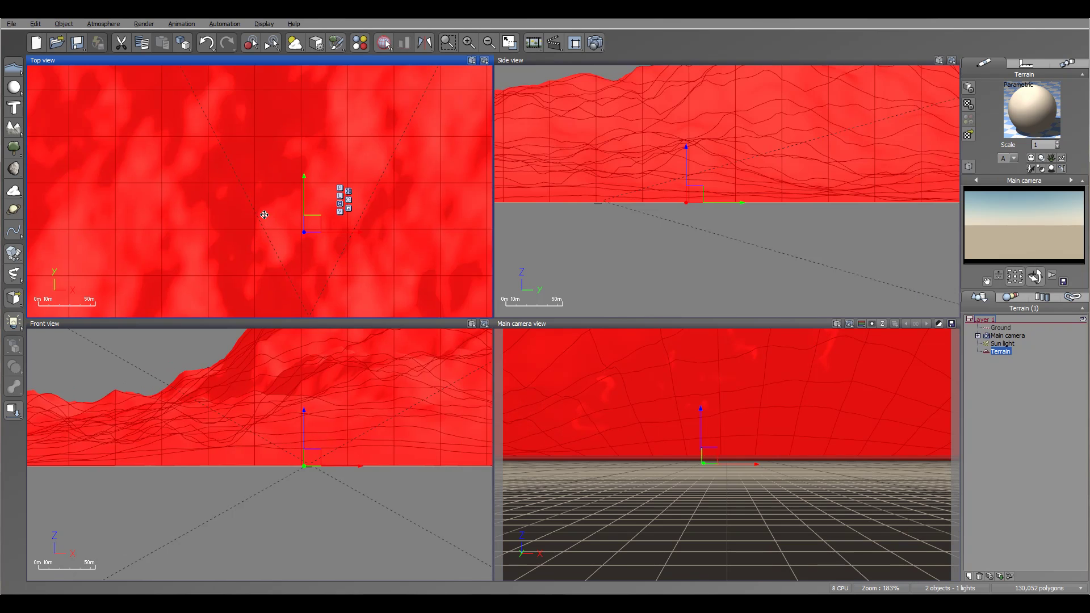
scroll(265, 215, "down", 7)
left_click_drag(350, 135, 360, 195)
- Widen the terrain, shift it left, and duplicate it as Terrain2
scroll(267, 193, "up", 4)
left_click_drag(244, 183, 313, 111)
key("ctrl+d")
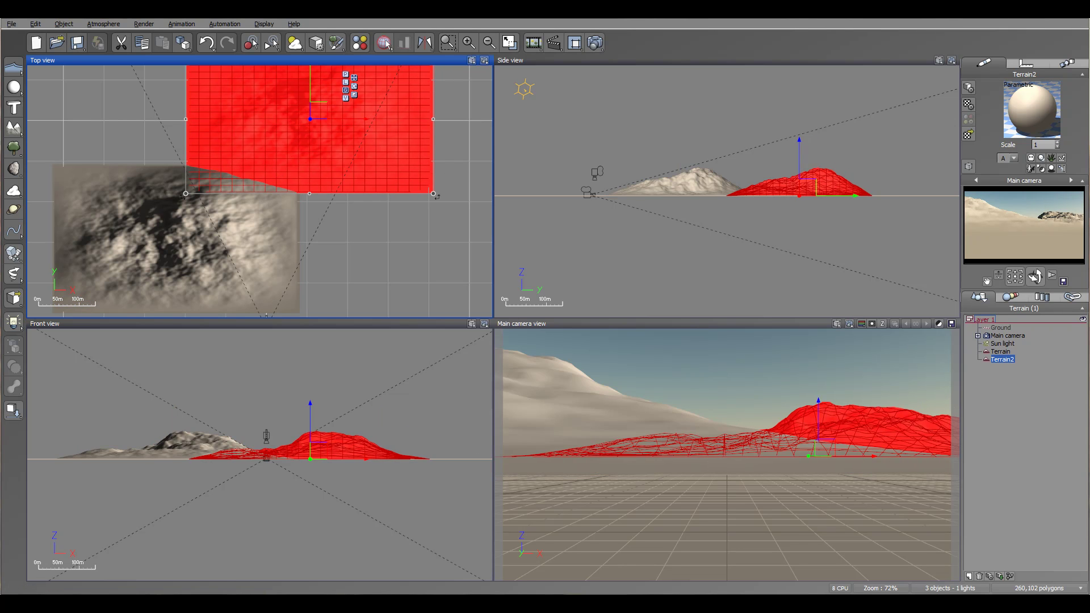
- Regenerate Terrain2's relief in the Terrain Editor into a new mountain shape
double_click(295, 120)
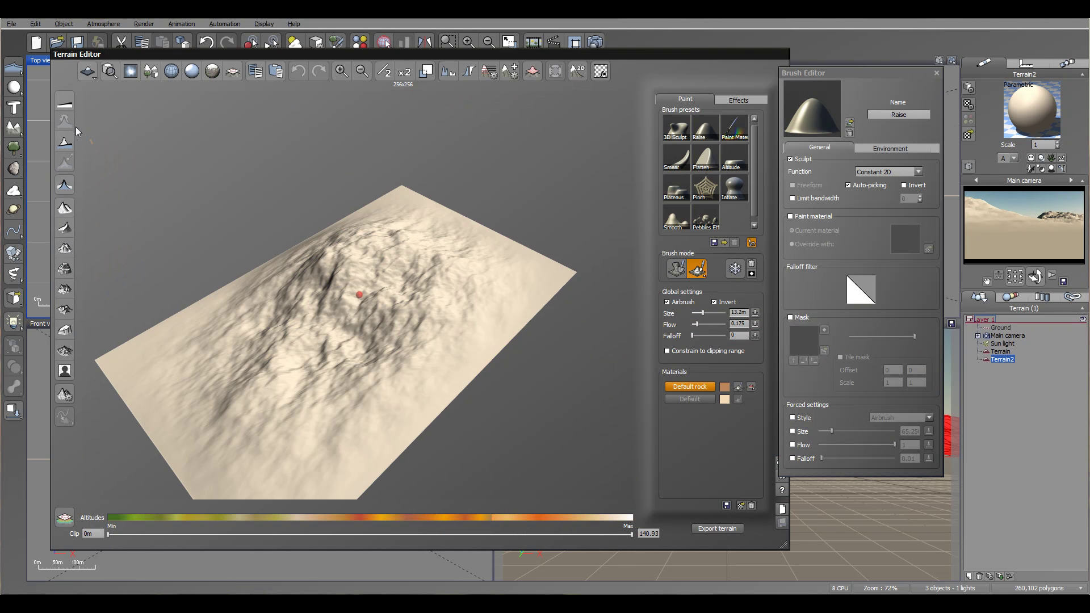
left_click(65, 228)
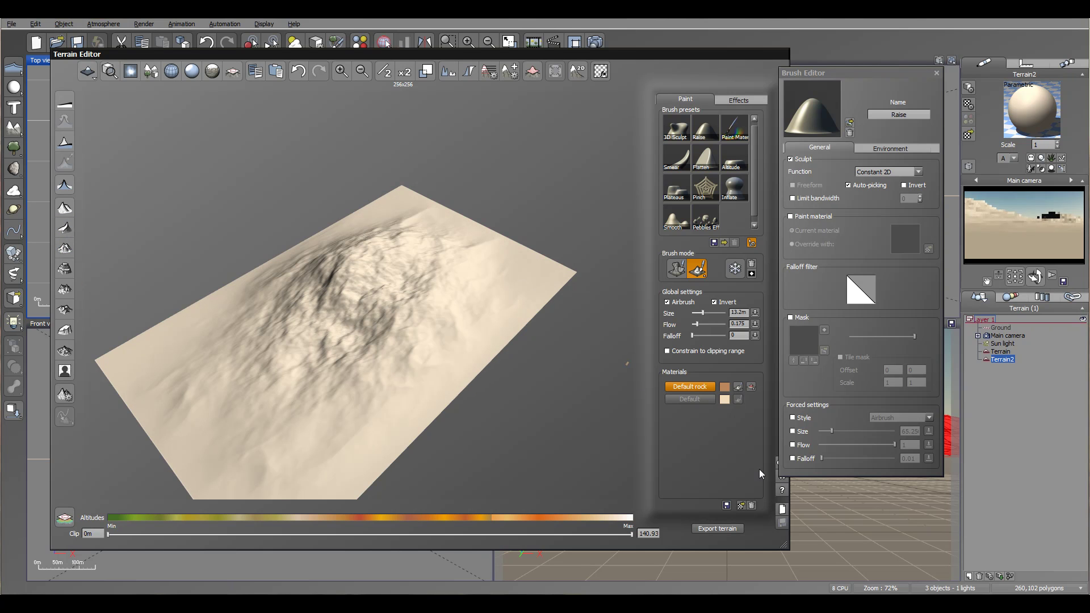
left_click(64, 105)
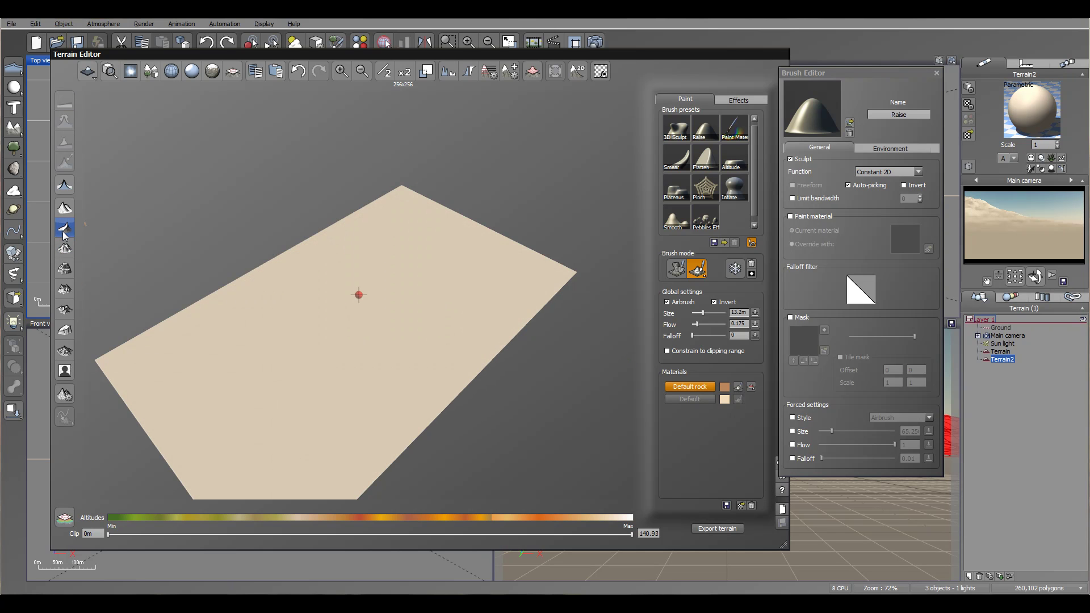
left_click(64, 210)
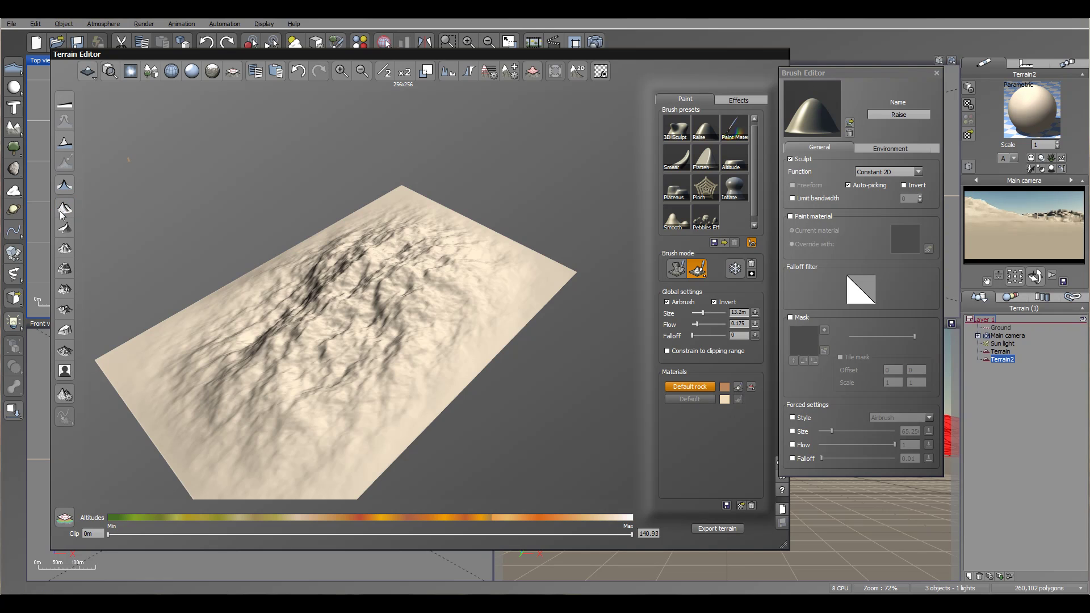
left_click(62, 104)
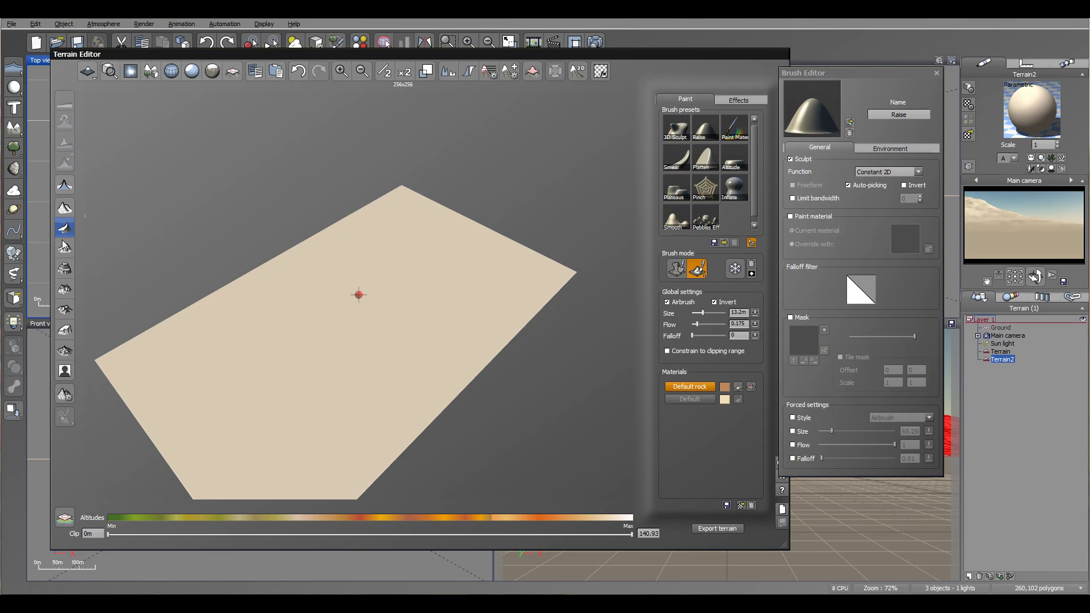
left_click(65, 247)
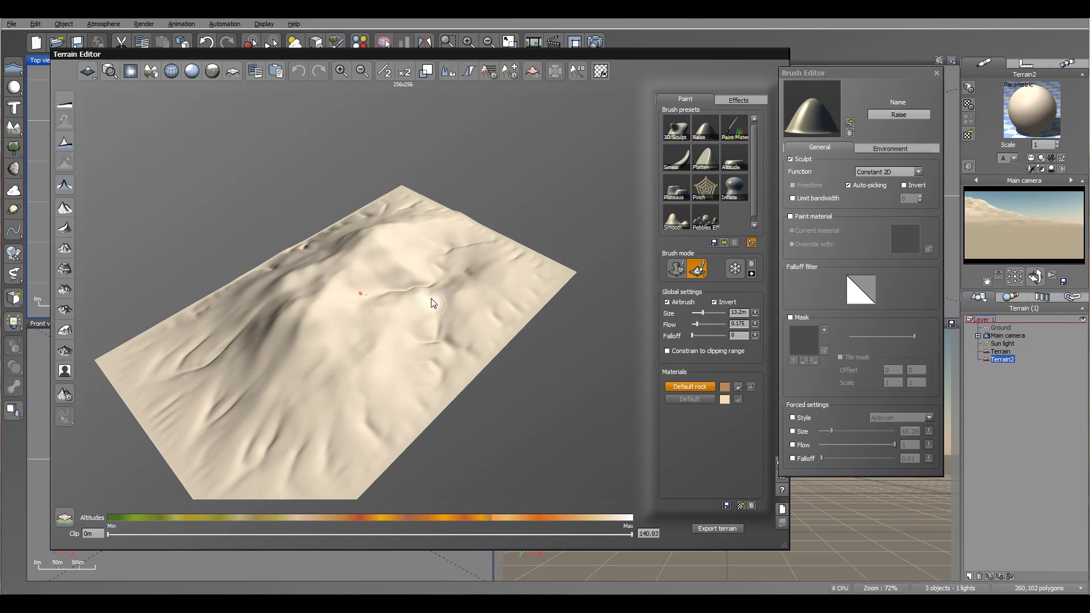
right_click_drag(431, 294, 337, 249)
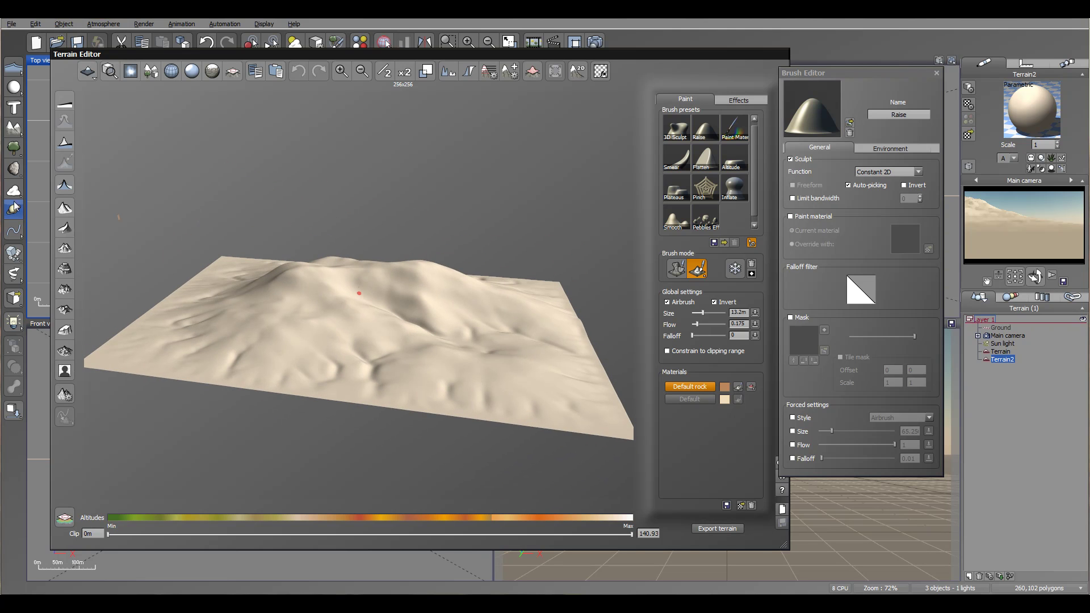
left_click(64, 228)
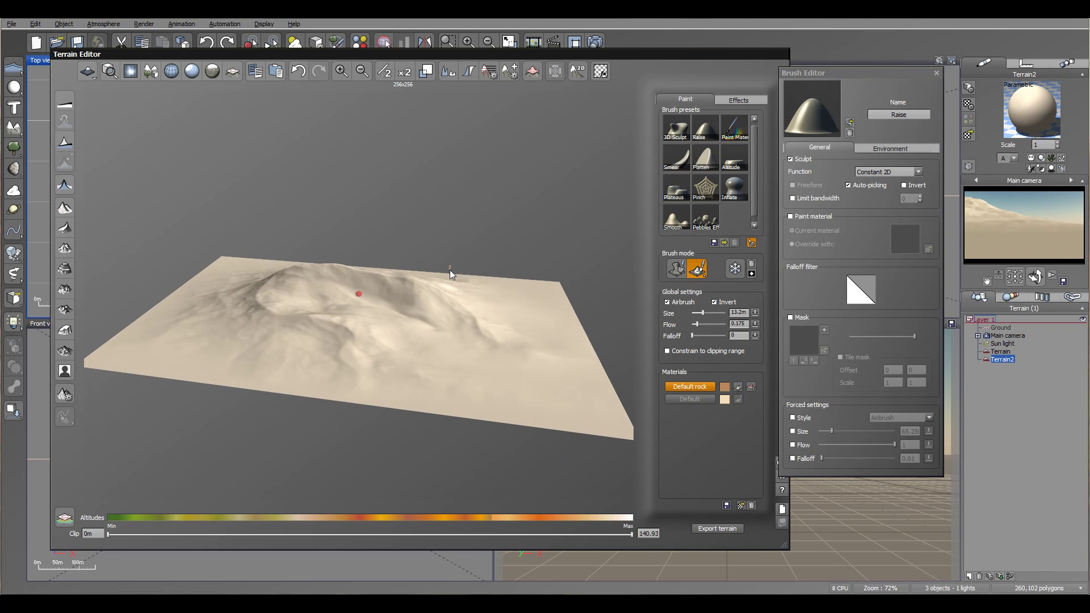
right_click_drag(449, 270, 486, 332)
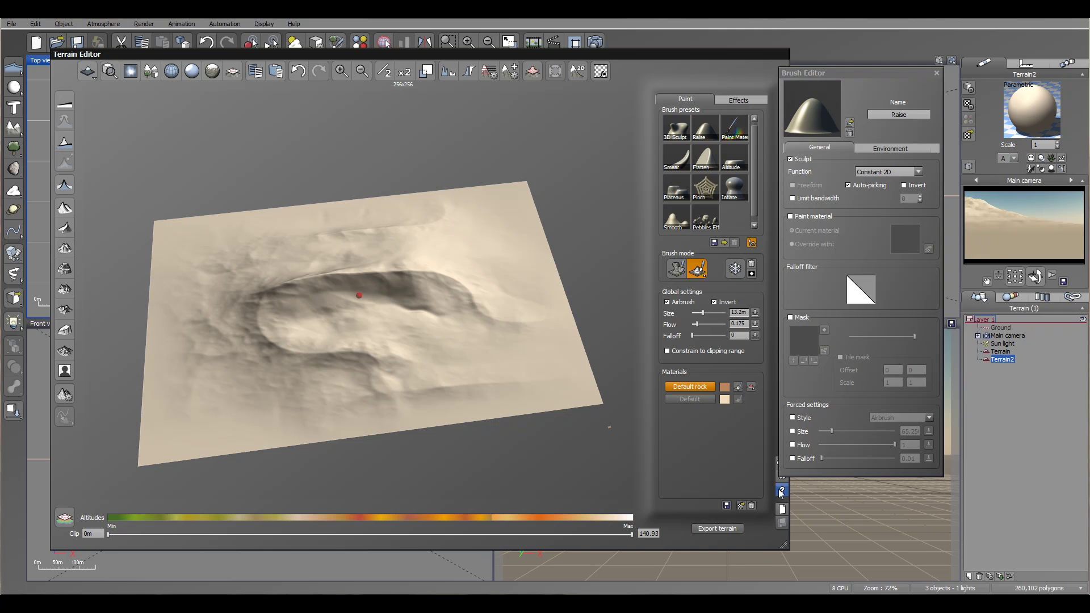
left_click_drag(864, 70, 932, 69)
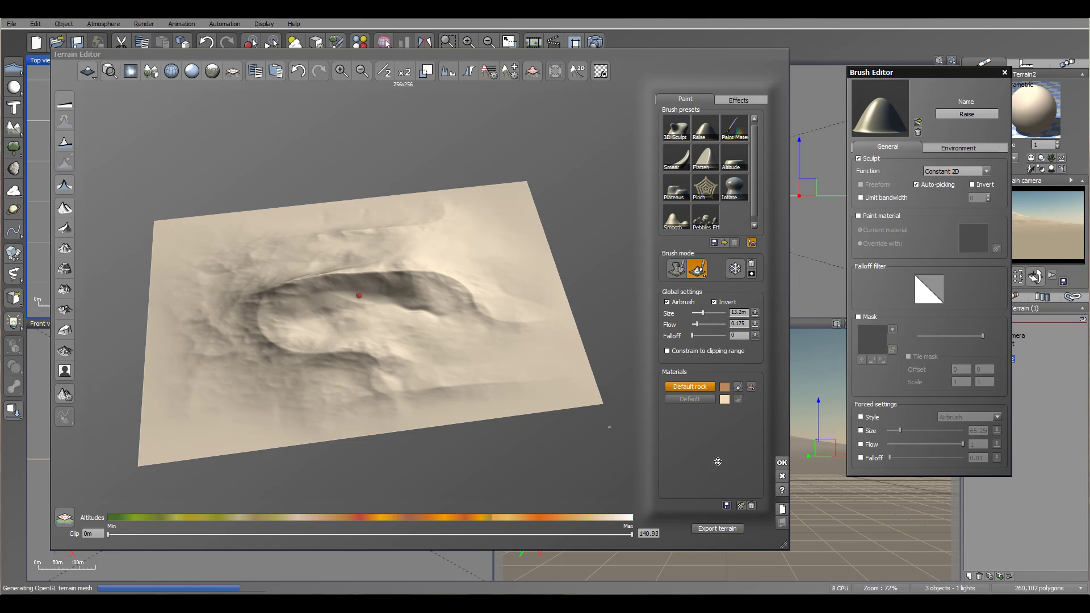
left_click(778, 463)
- Enlarge Terrain2, move it up and right, and stretch it into a wide strip
scroll(407, 199, "down", 5)
left_click_drag(244, 207, 179, 166)
left_click_drag(259, 205, 334, 141)
left_click_drag(253, 143, 195, 143)
left_click_drag(332, 140, 353, 142)
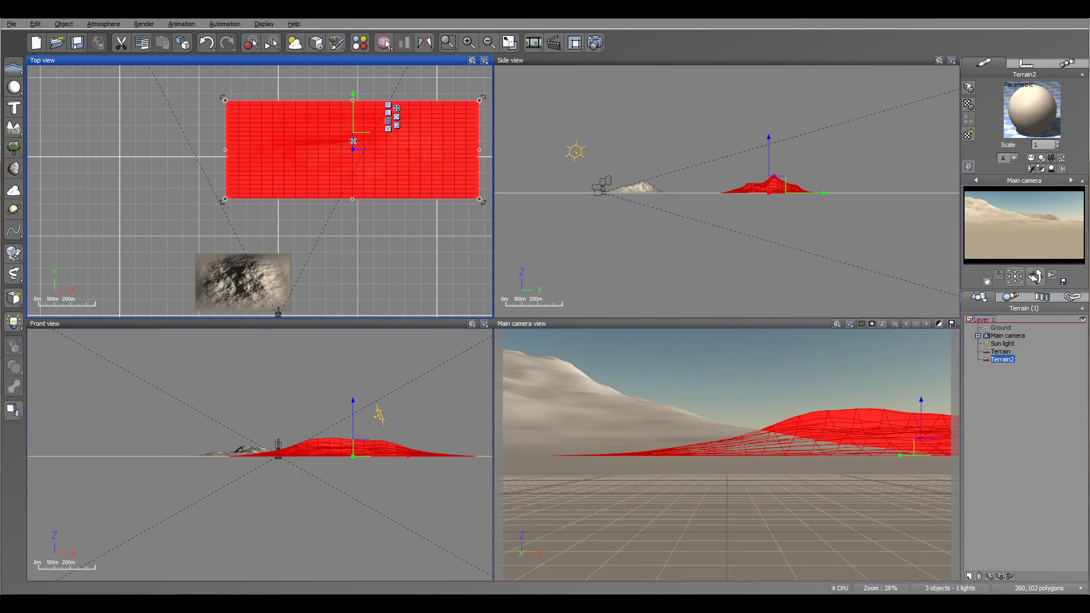
- Drag the first Terrain right and down in Top view until it sits in front of the camera
left_click(1000, 352)
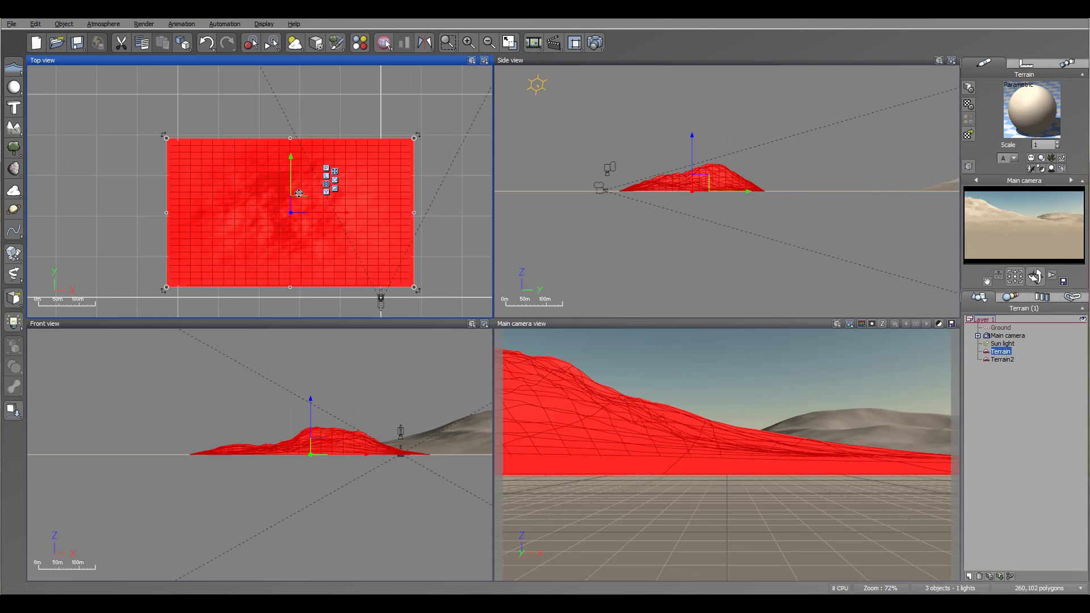
left_click_drag(300, 195, 312, 203)
left_click(707, 202)
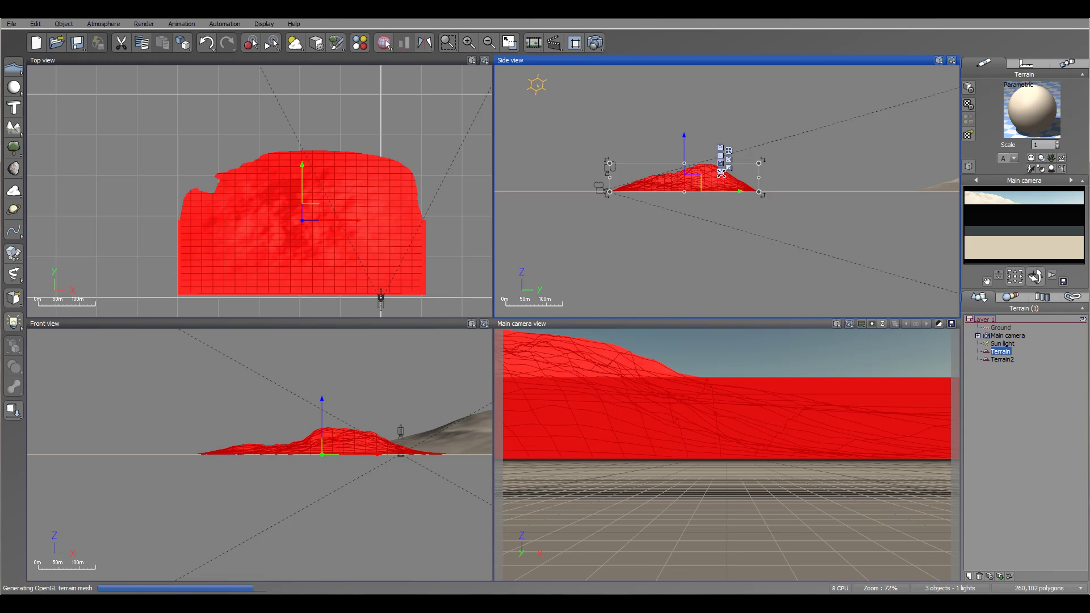
left_click(338, 176)
mouse_move(280, 177)
left_mouse_down()
mouse_move(307, 177)
mouse_move(298, 181)
left_mouse_up()
- Raise and re-aim the main camera, settling its height at 10.2 m
left_click(1014, 344)
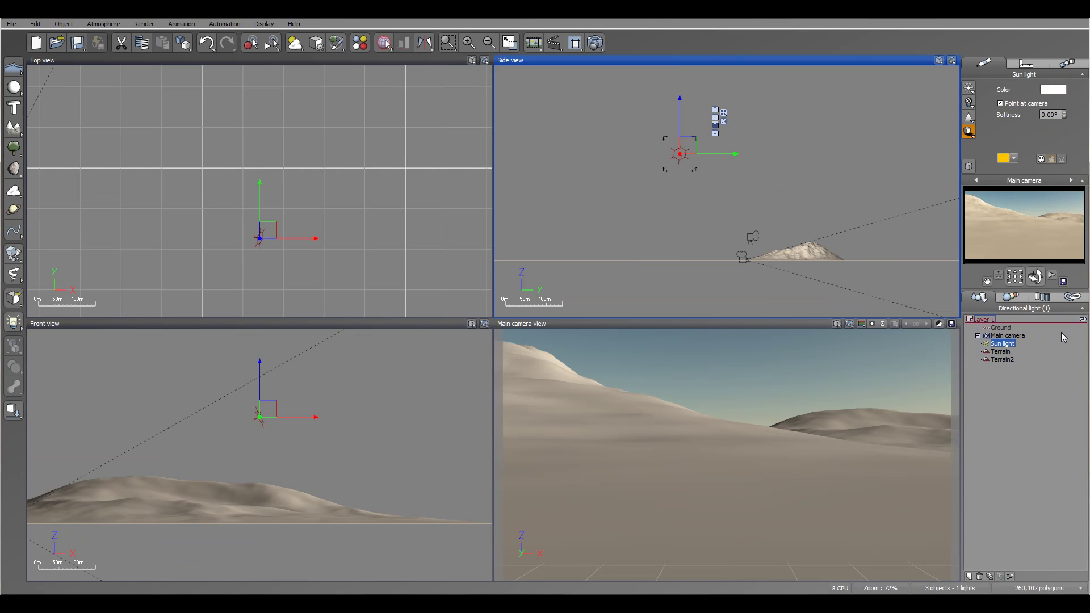
left_click(1006, 335)
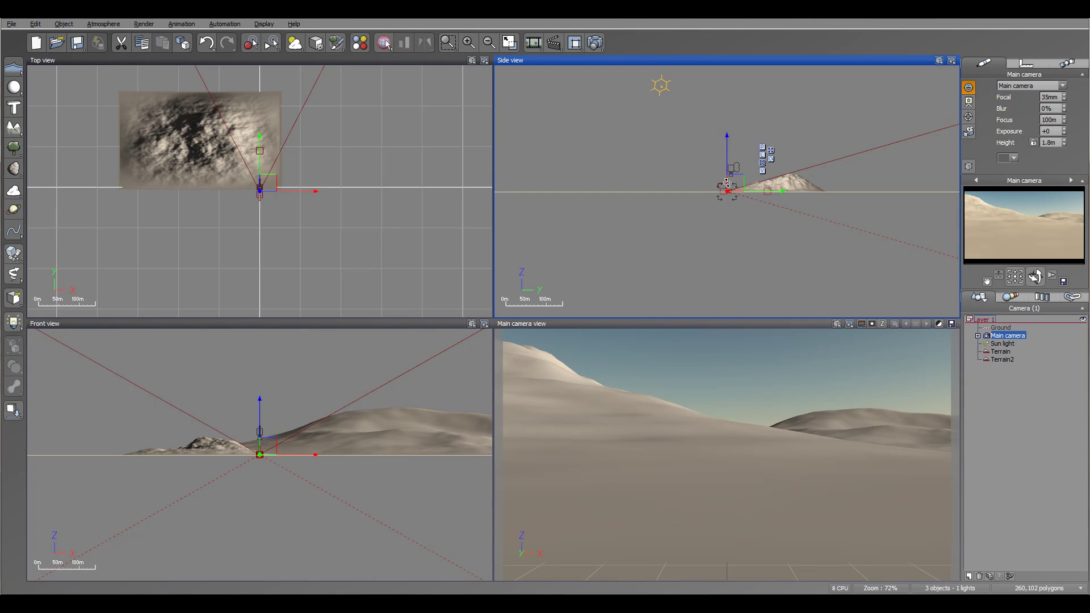
left_click_drag(742, 184, 729, 179)
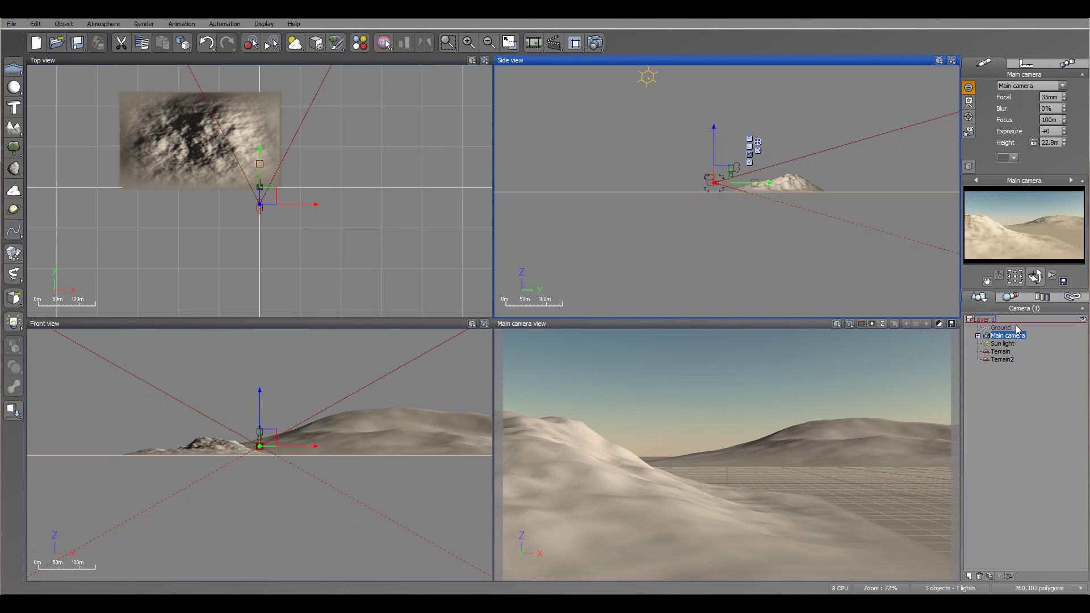
left_click_drag(1035, 276, 1035, 262)
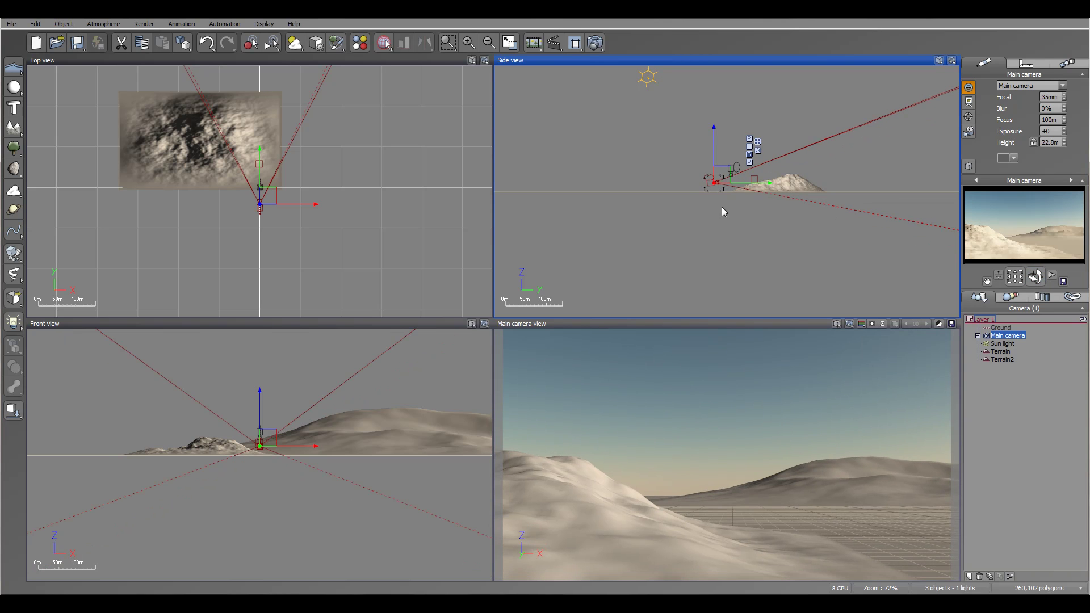
left_click_drag(723, 180, 731, 182)
- Extend Terrain2 toward the camera and widen the first Terrain to the right
scroll(408, 202, "down", 4)
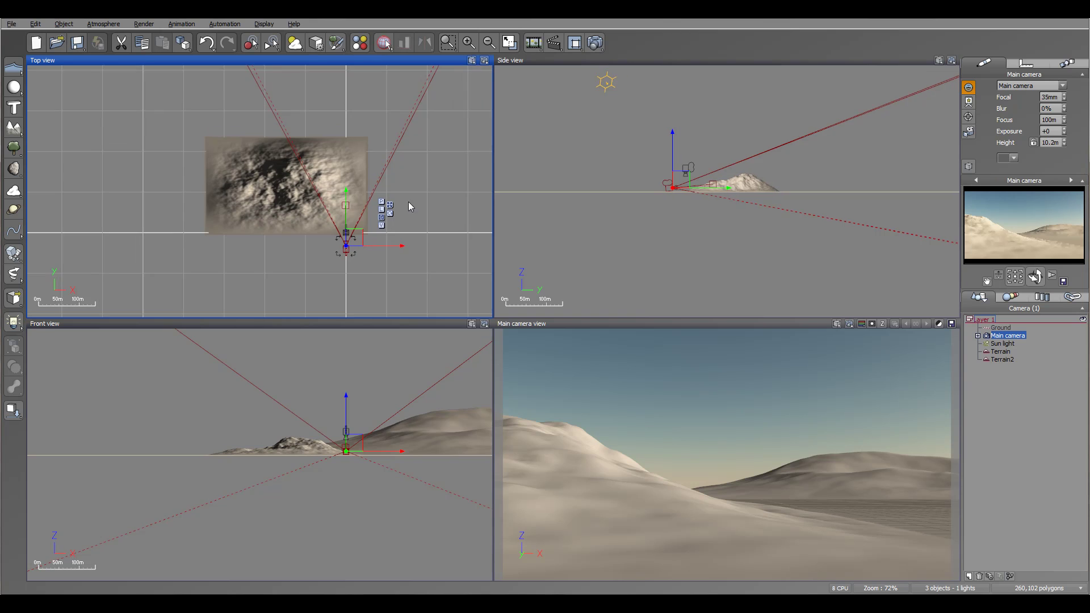
left_click(380, 105)
left_click_drag(415, 114, 405, 197)
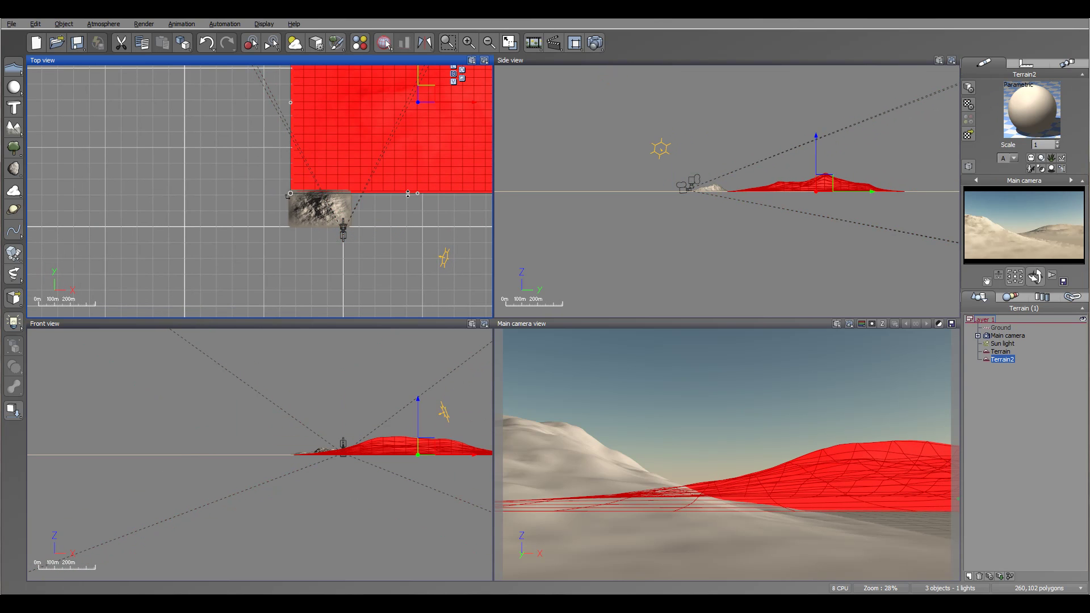
left_click(1001, 351)
left_click_drag(292, 193, 305, 193)
- Open the first Terrain in the editor and regenerate ridges and valleys at 512x512 resolution
right_click(265, 196)
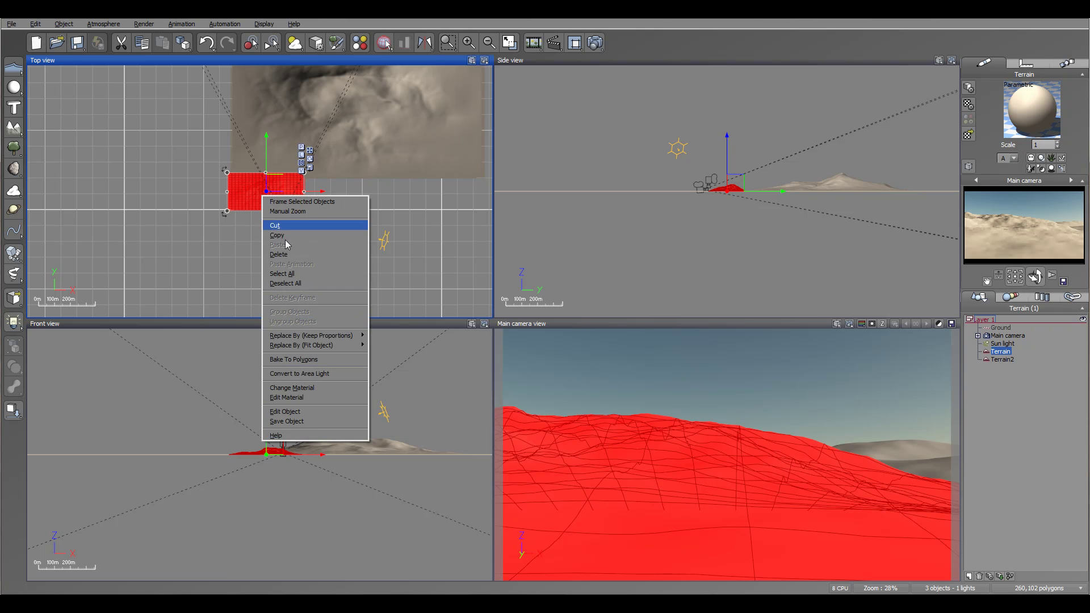
left_click(327, 418)
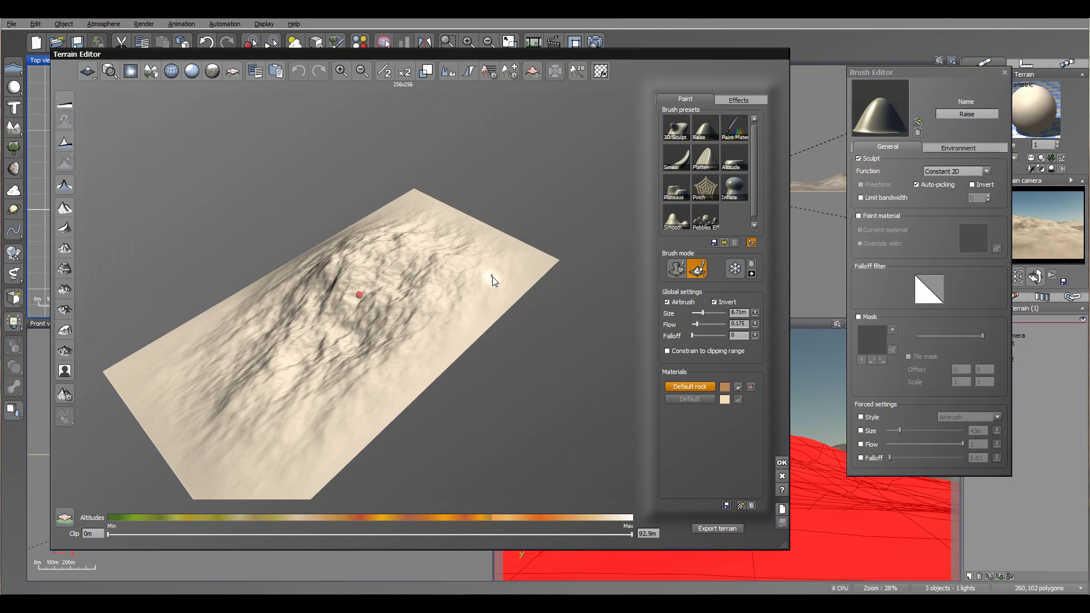
mouse_move(492, 277)
right_mouse_down()
mouse_move(376, 301)
mouse_move(423, 281)
mouse_move(431, 264)
right_mouse_up()
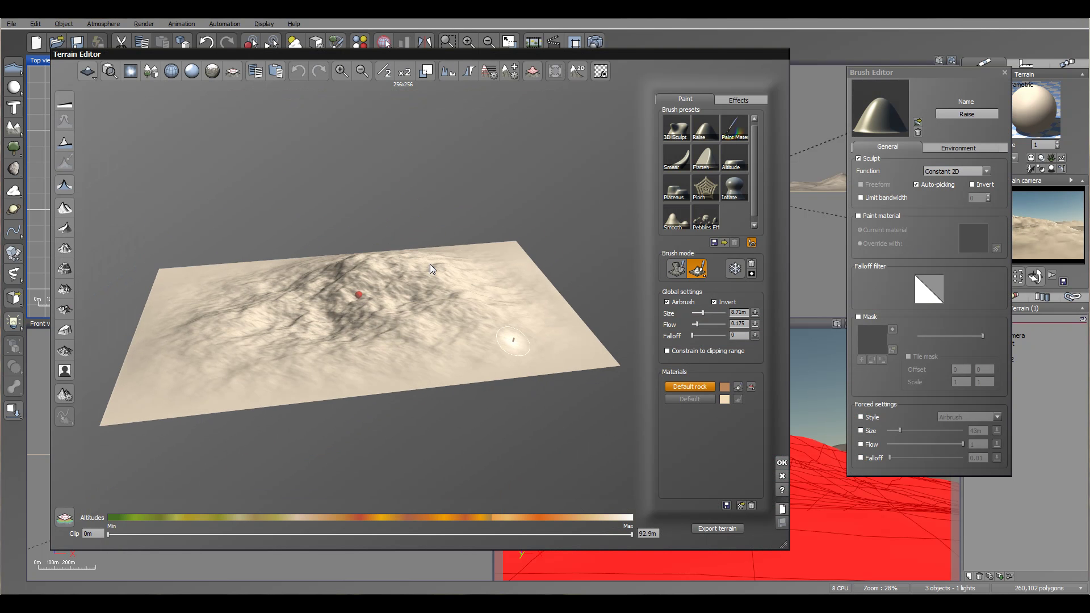
left_click(64, 104)
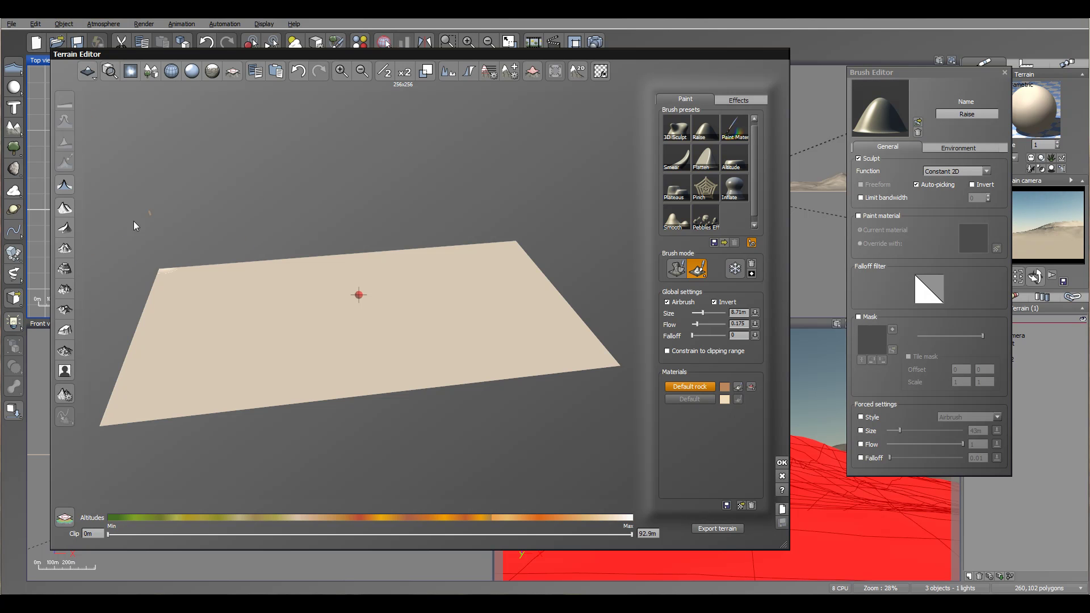
left_click(61, 233)
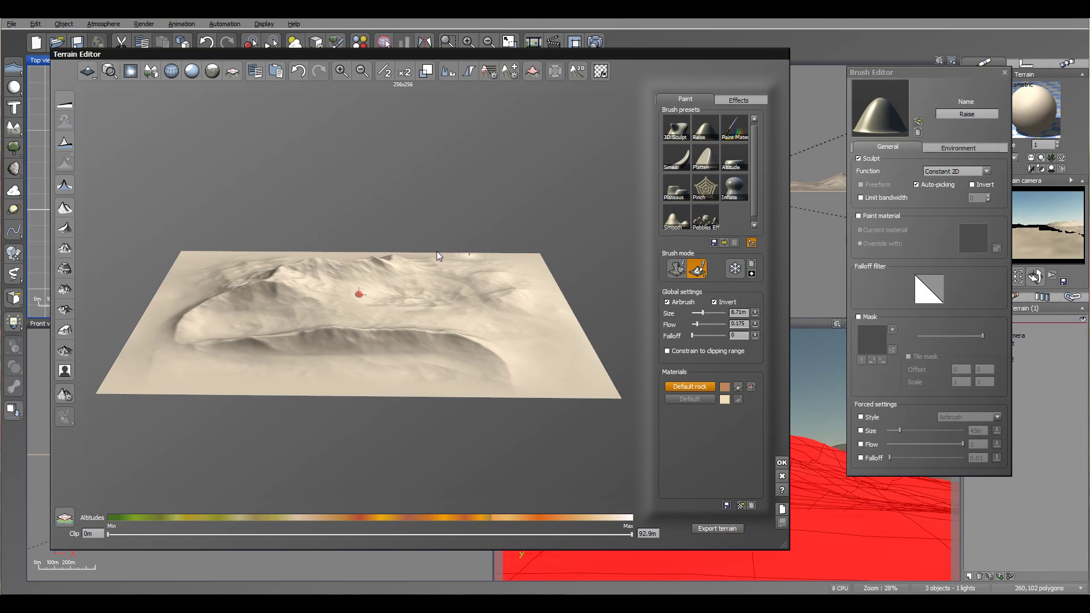
left_click(405, 72)
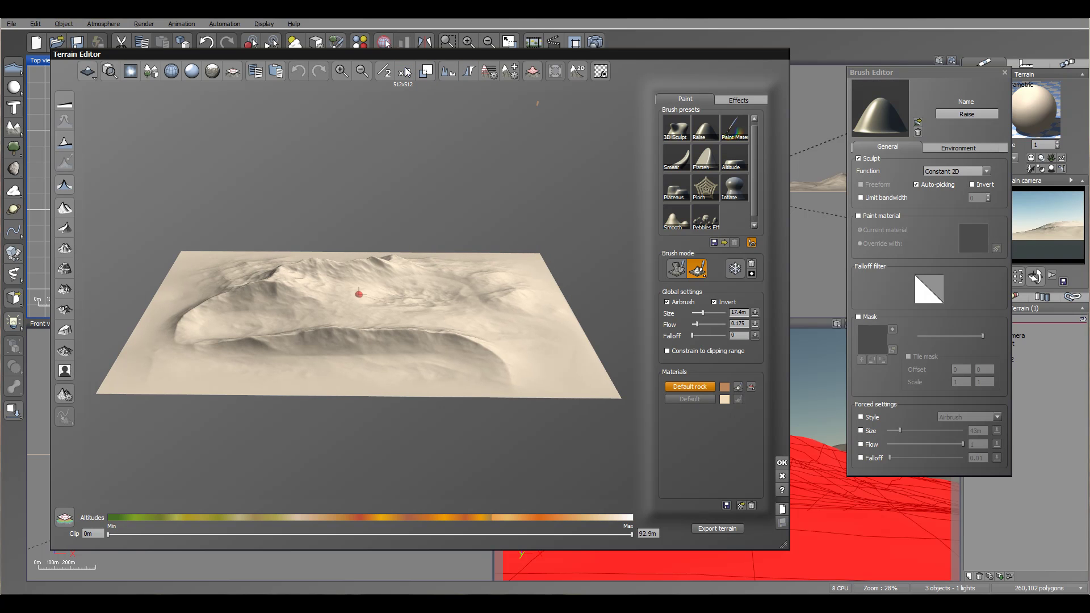
- Apply Dissolve erosion to the terrain, inspect the result, and accept the edits
left_click(741, 100)
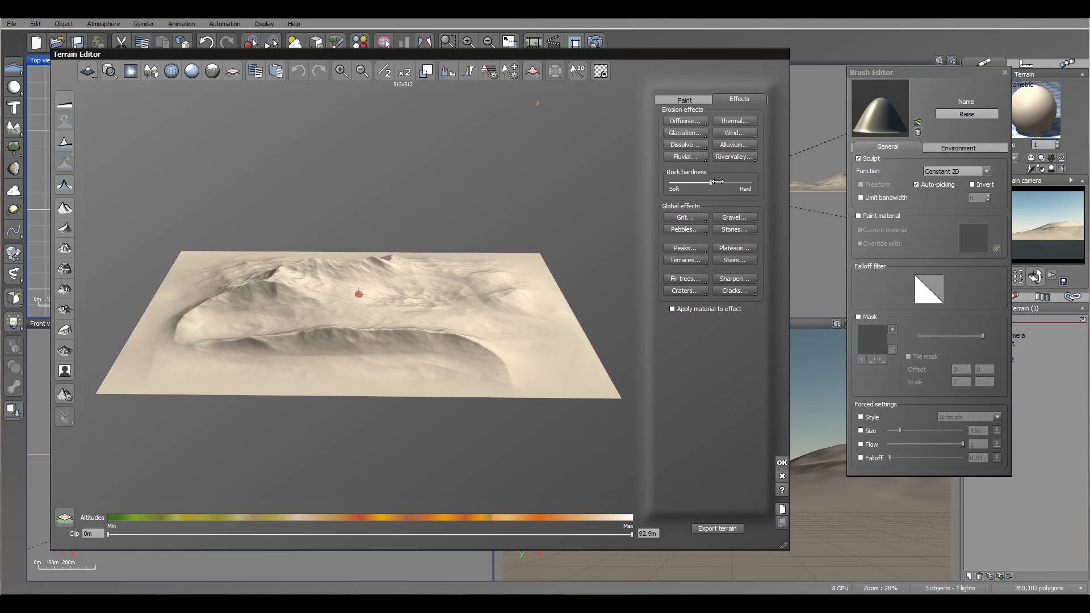
left_click(689, 144)
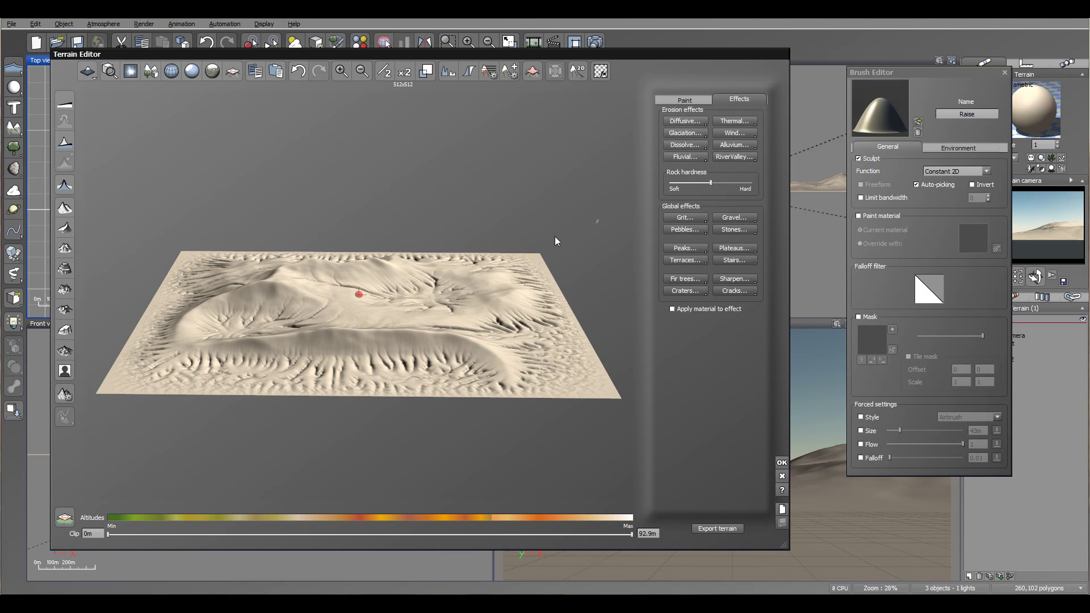
right_click_drag(554, 236, 466, 233)
left_click(687, 101)
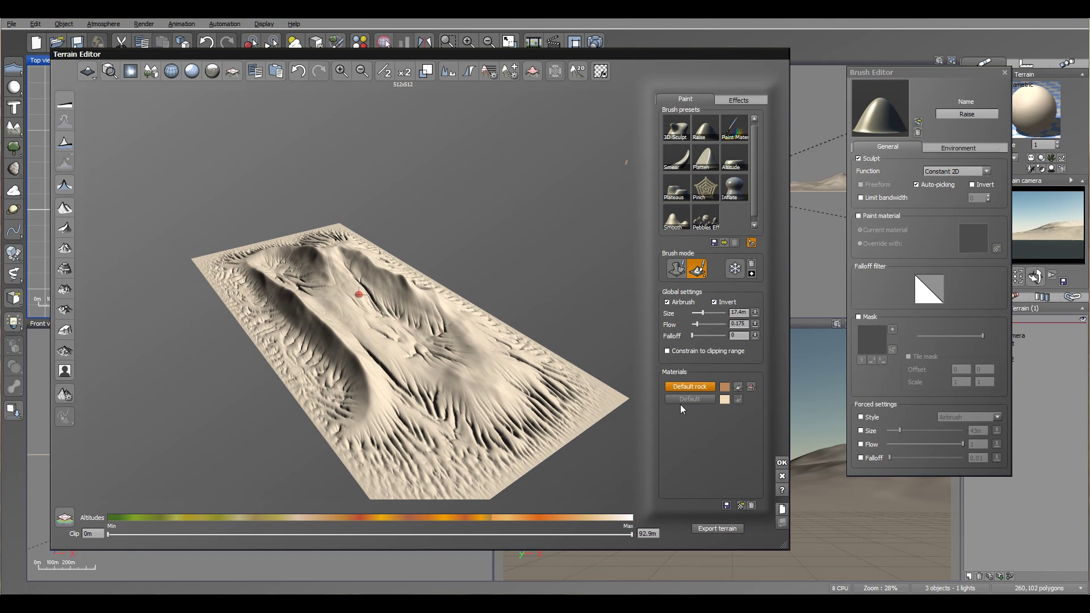
right_click_drag(391, 347, 474, 374)
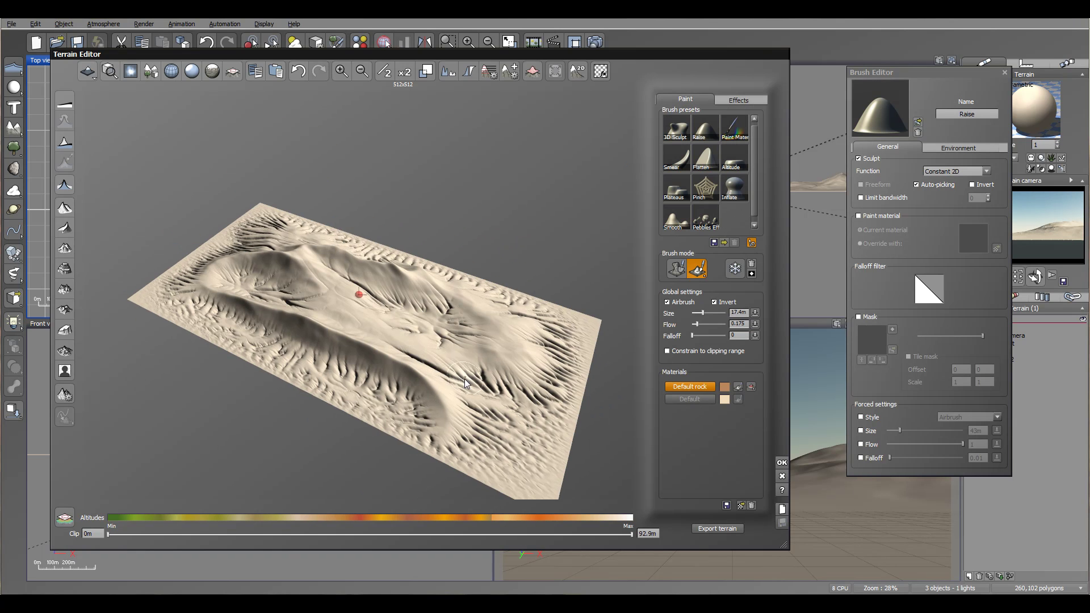
left_click(783, 465)
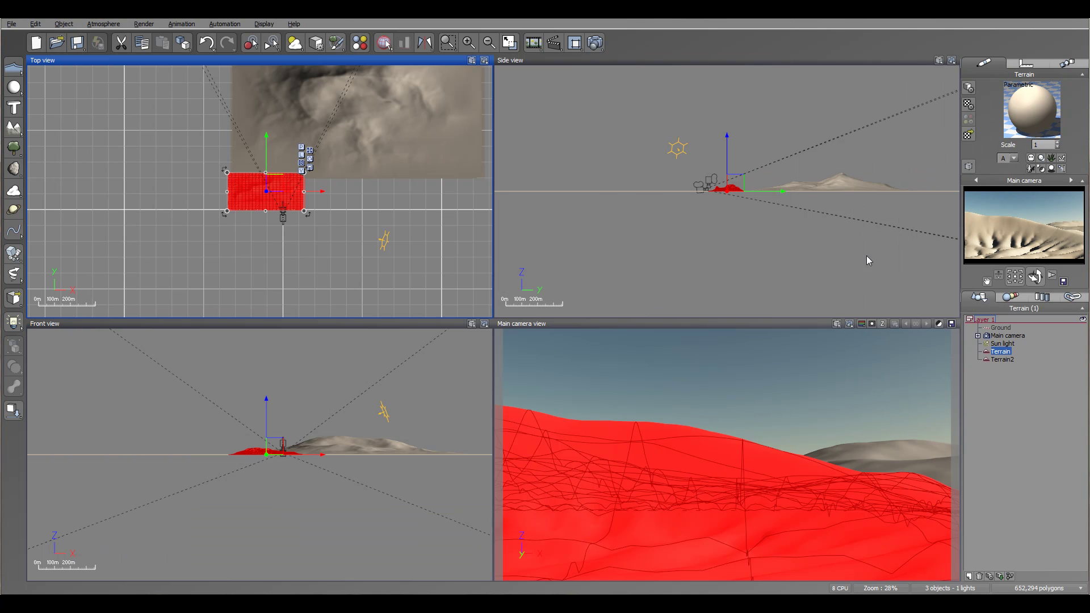
- Lift Main camera to roughly 28.1 m in Side view and pitch it down toward the dunes
left_click(1008, 336)
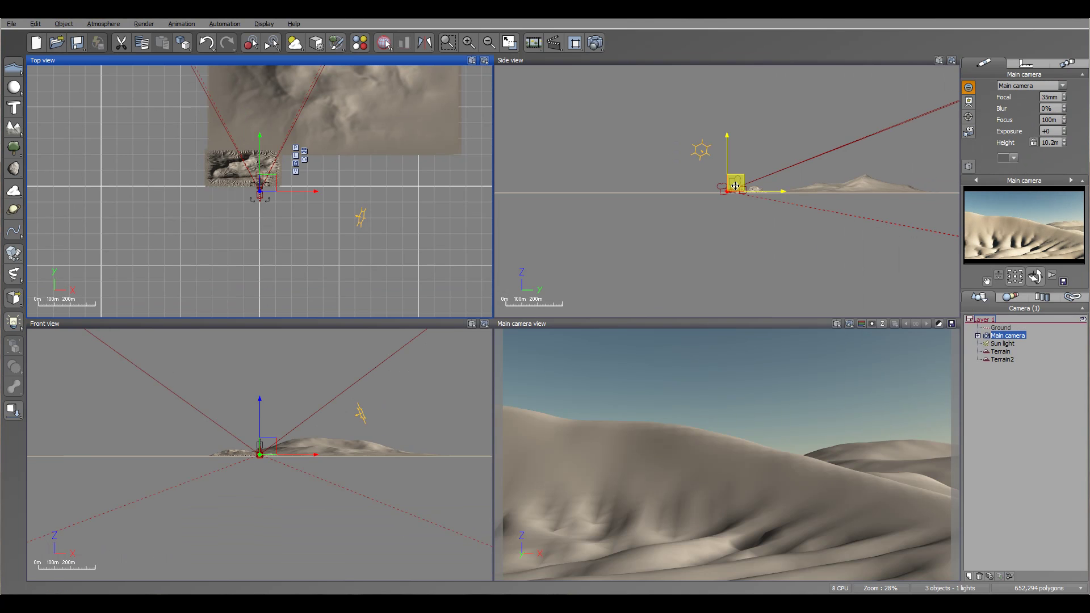
left_click(729, 186)
left_click_drag(729, 185, 729, 183)
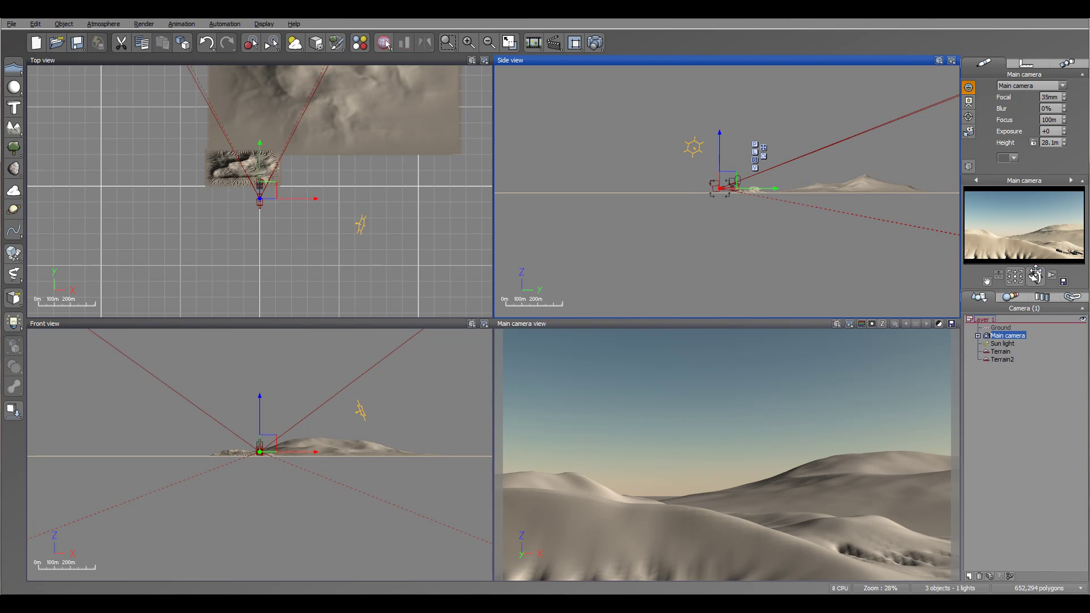
left_click_drag(1034, 277, 1035, 274)
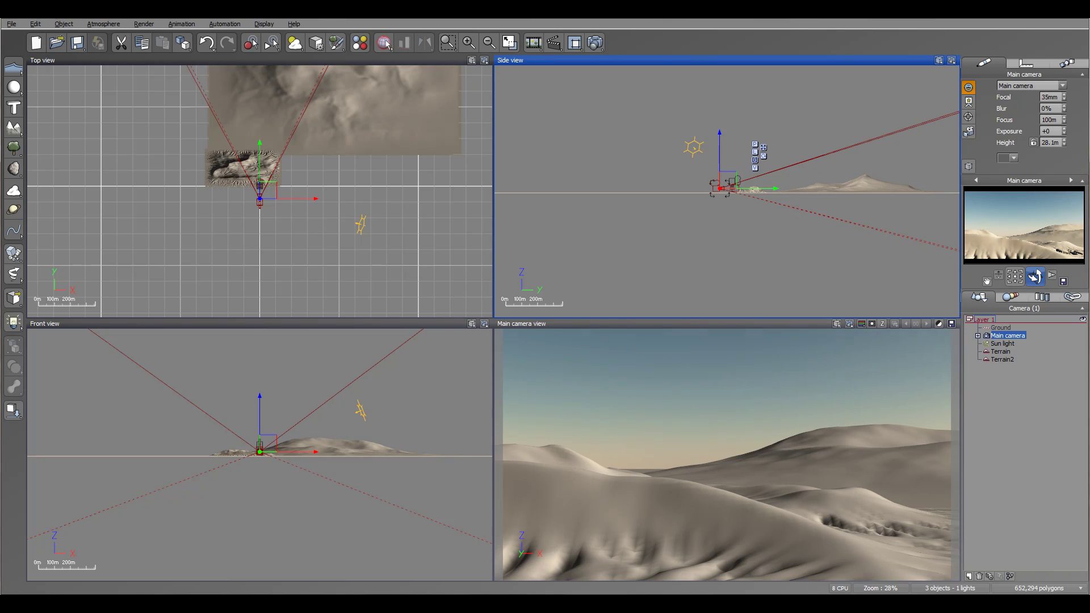
left_click(1001, 352)
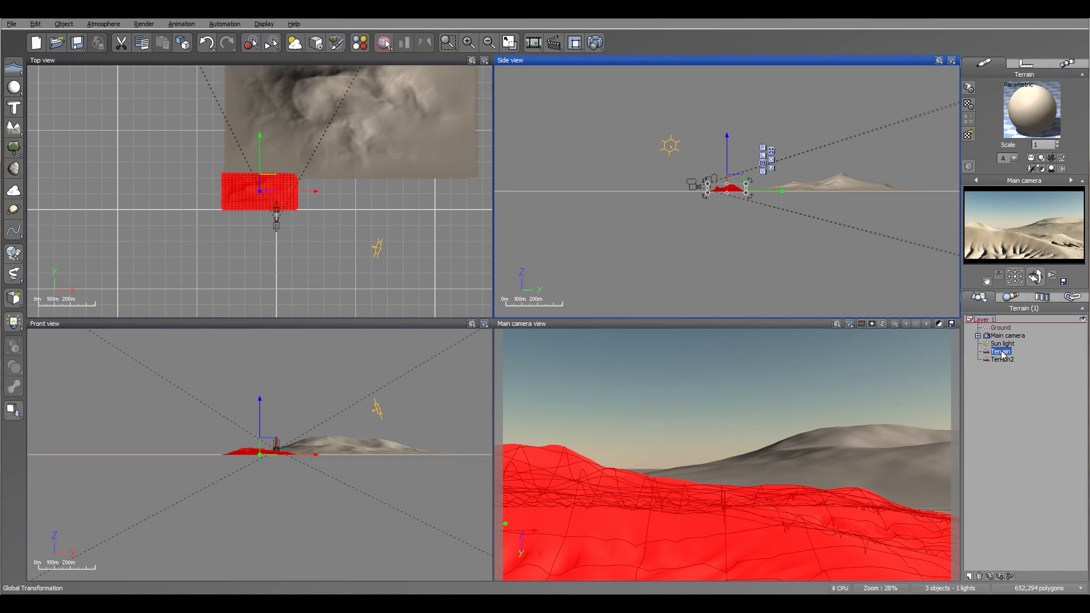
- Replace the terrain material with Landscapes > Gray Mountain Rocks
double_click(1031, 109)
left_click_drag(485, 118, 495, 91)
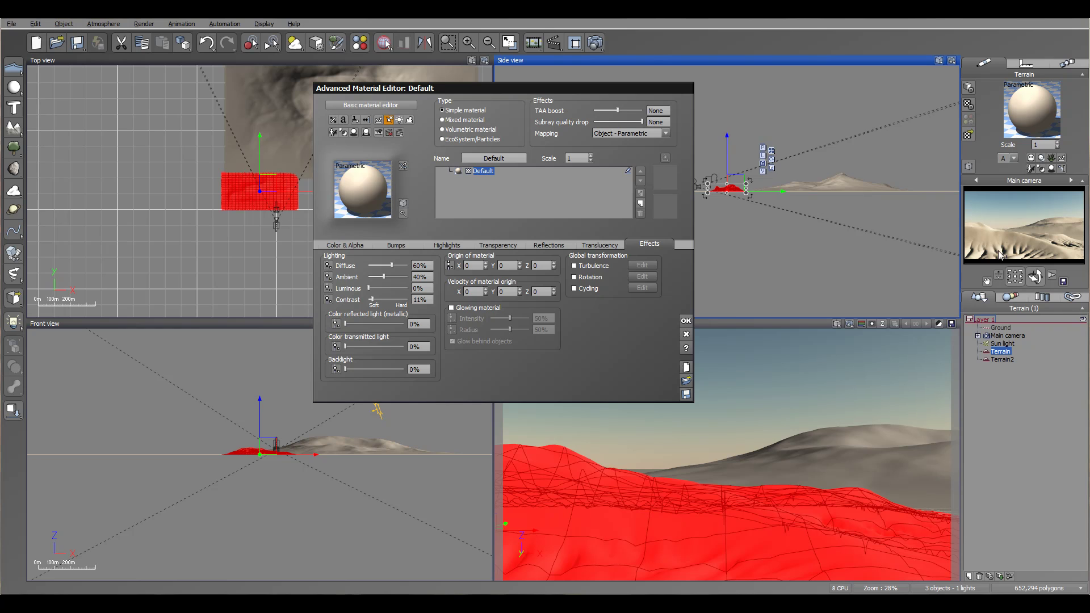
double_click(354, 191)
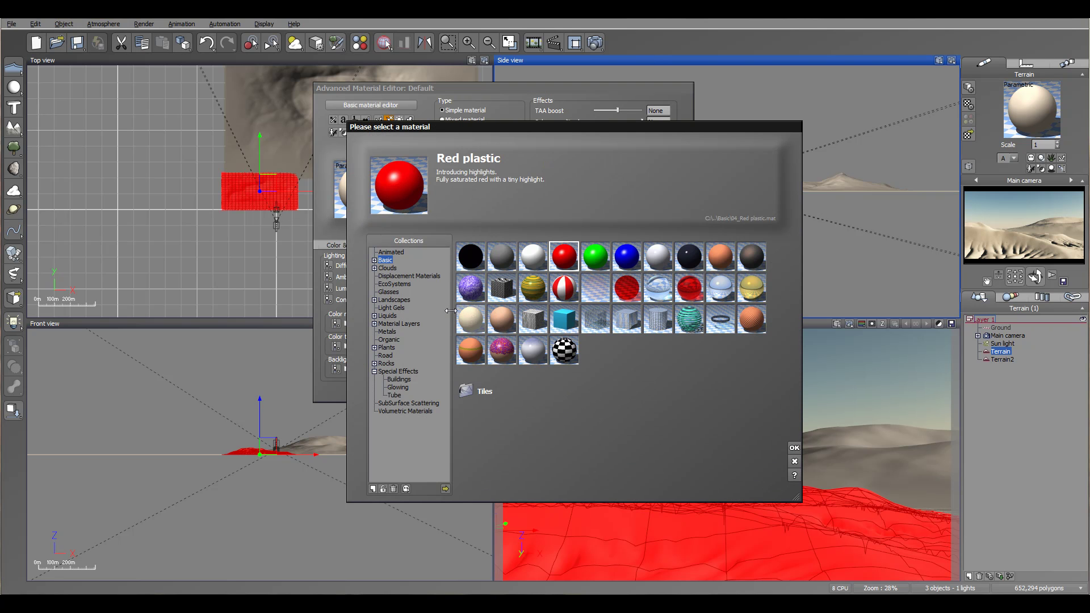
left_click(393, 300)
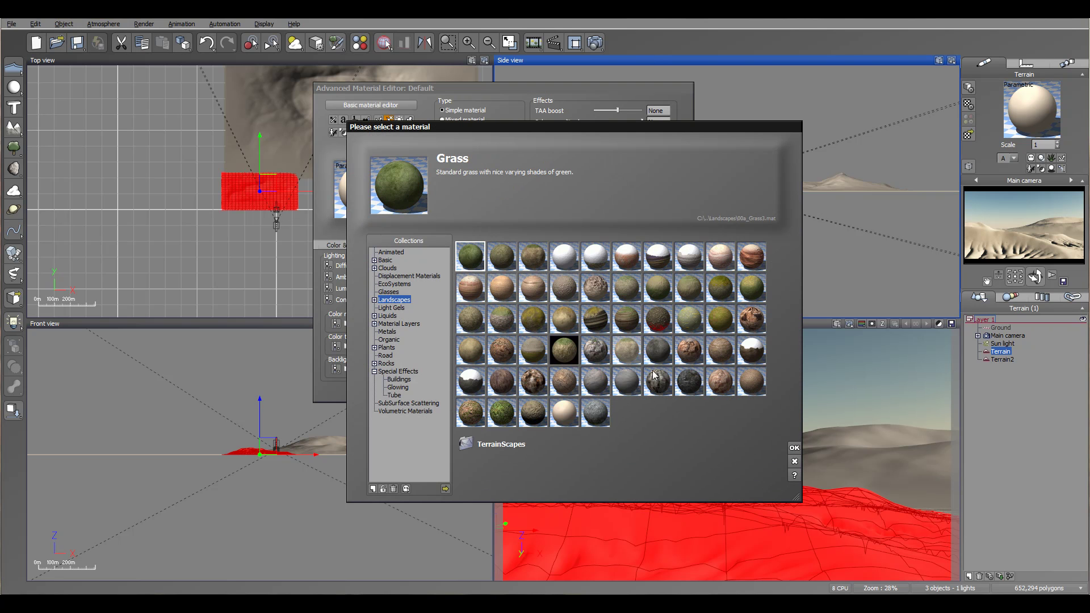
left_click(657, 381)
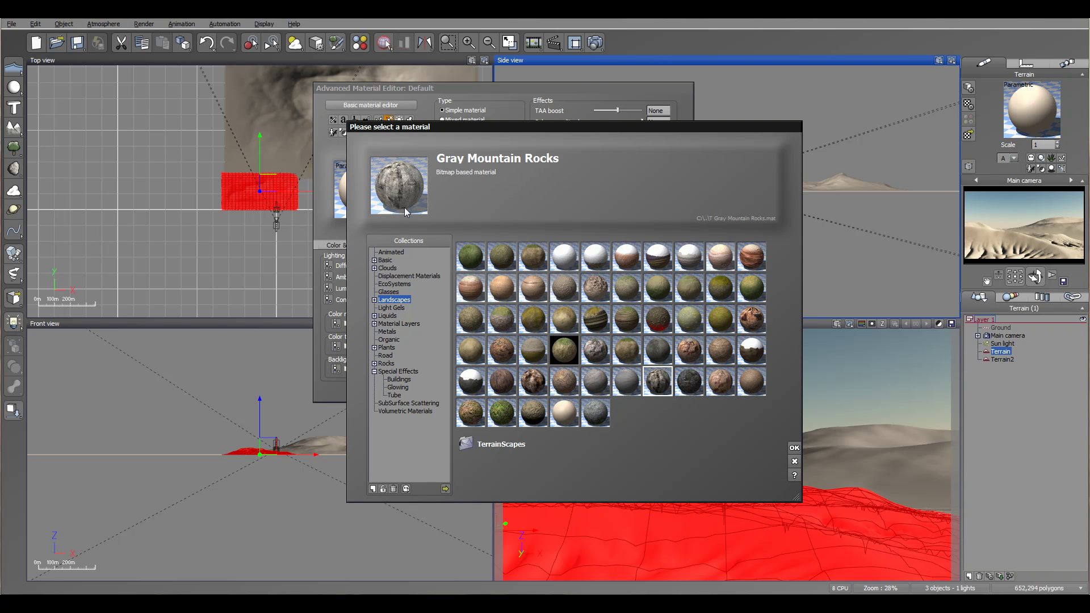
left_click(795, 448)
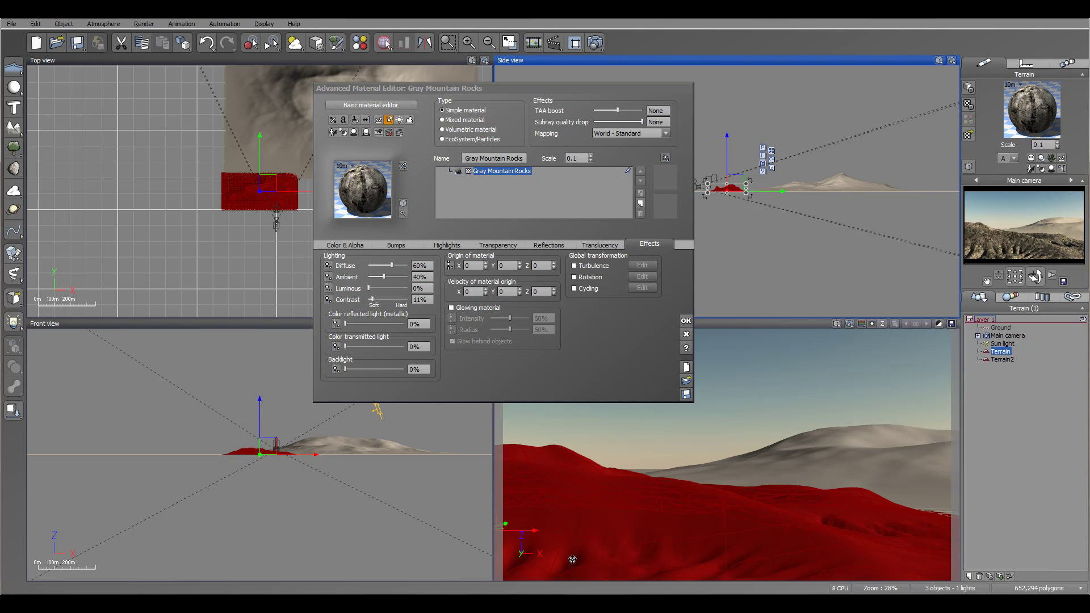
- Add a Grass layer on top and show its environment constraints
left_click(641, 204)
left_click(470, 256)
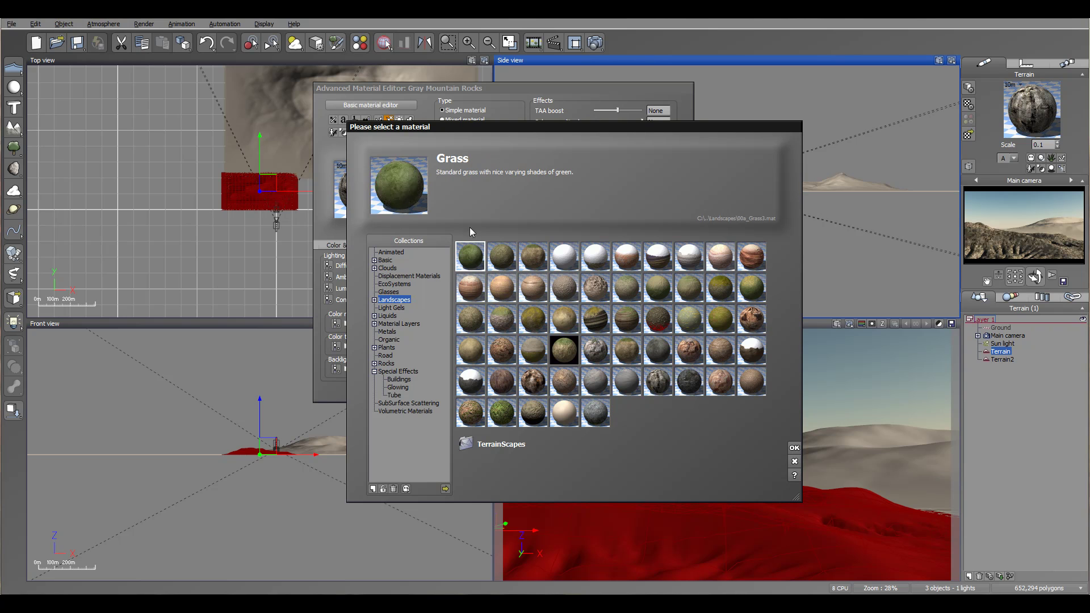
left_click(794, 448)
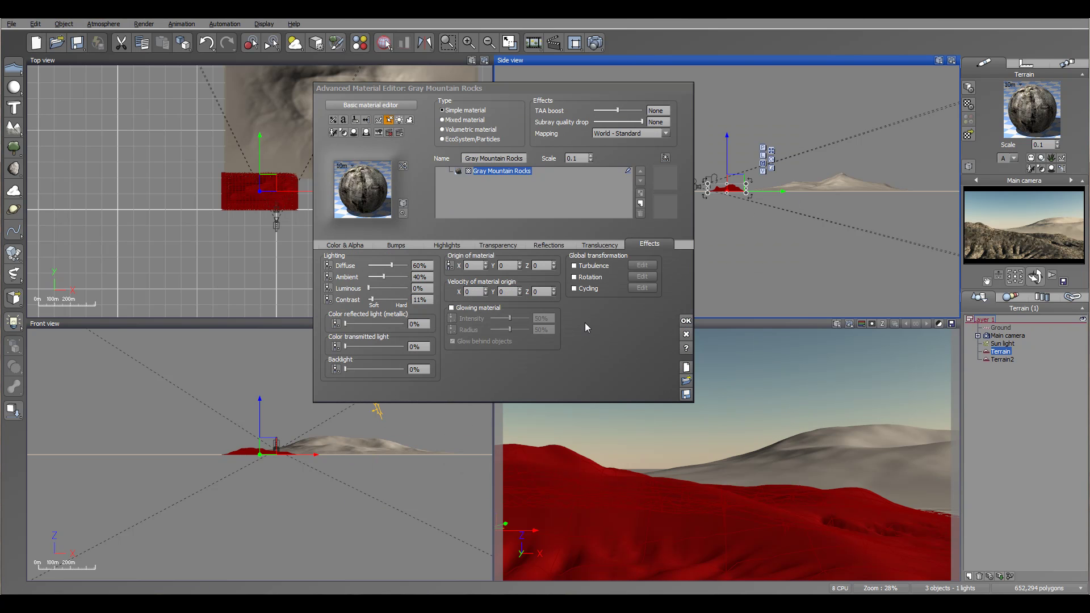
left_click(645, 245)
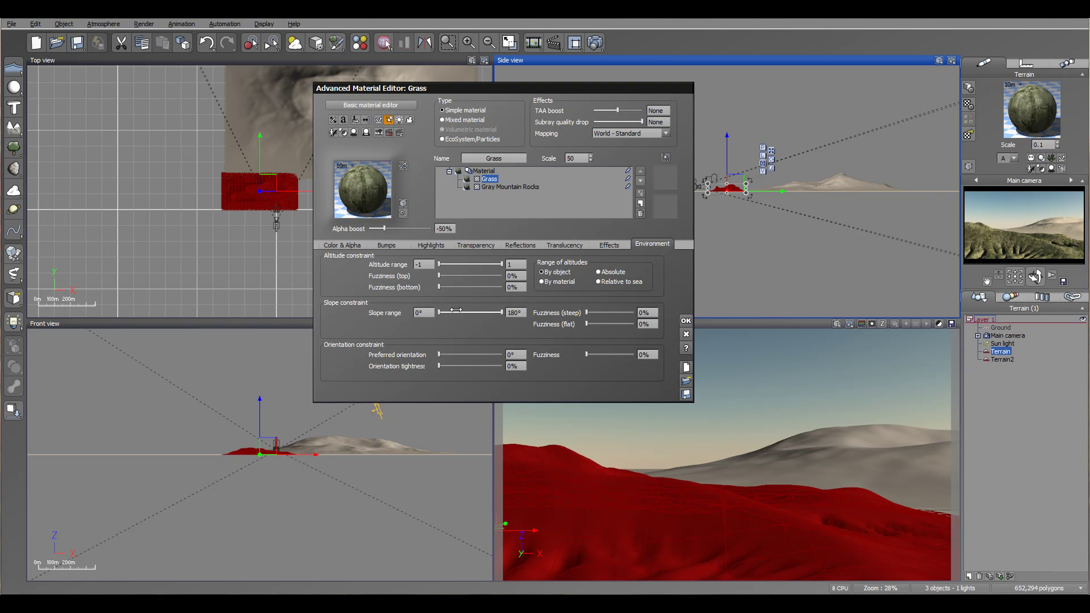
- Limit the Grass layer to altitude up to 0.5 and minimum slope 63°, previewing coverage in red
left_click_drag(459, 312, 460, 312)
left_click_drag(502, 264, 469, 264)
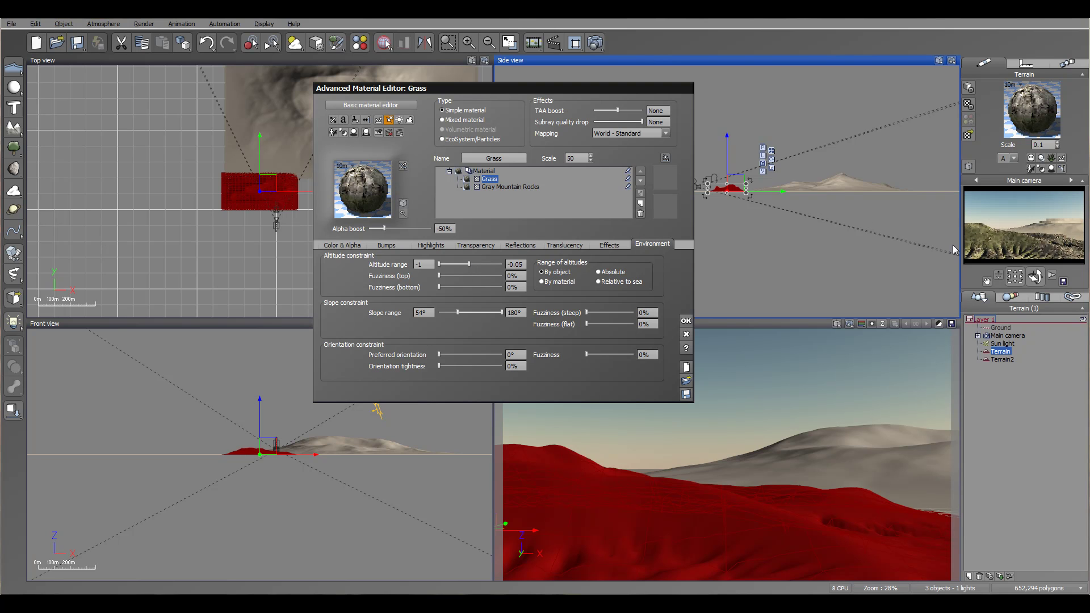
left_click(629, 182)
left_click(1054, 235)
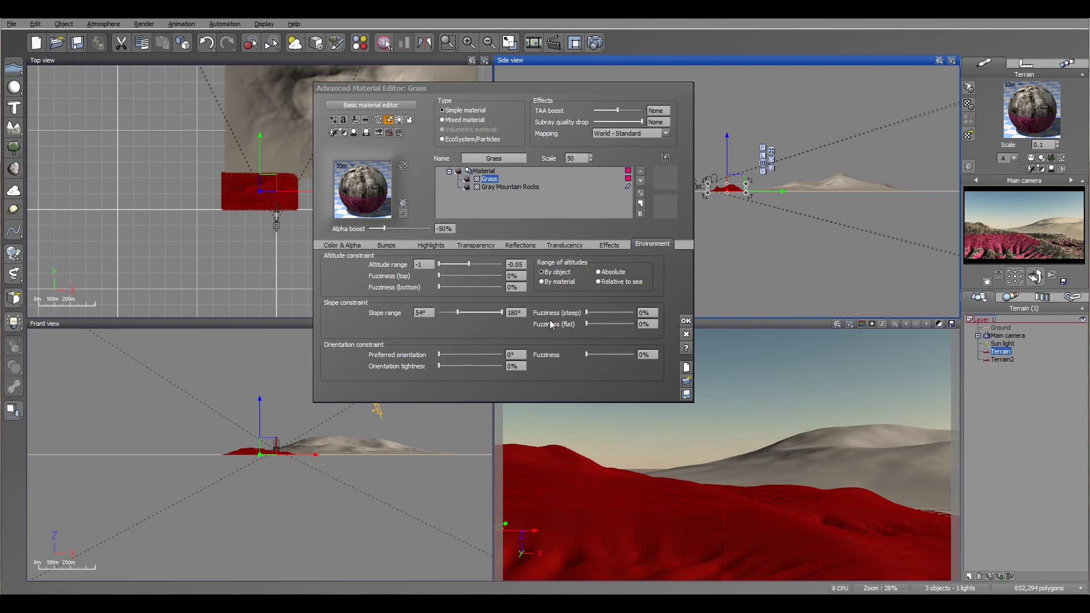
left_click_drag(485, 267, 481, 264)
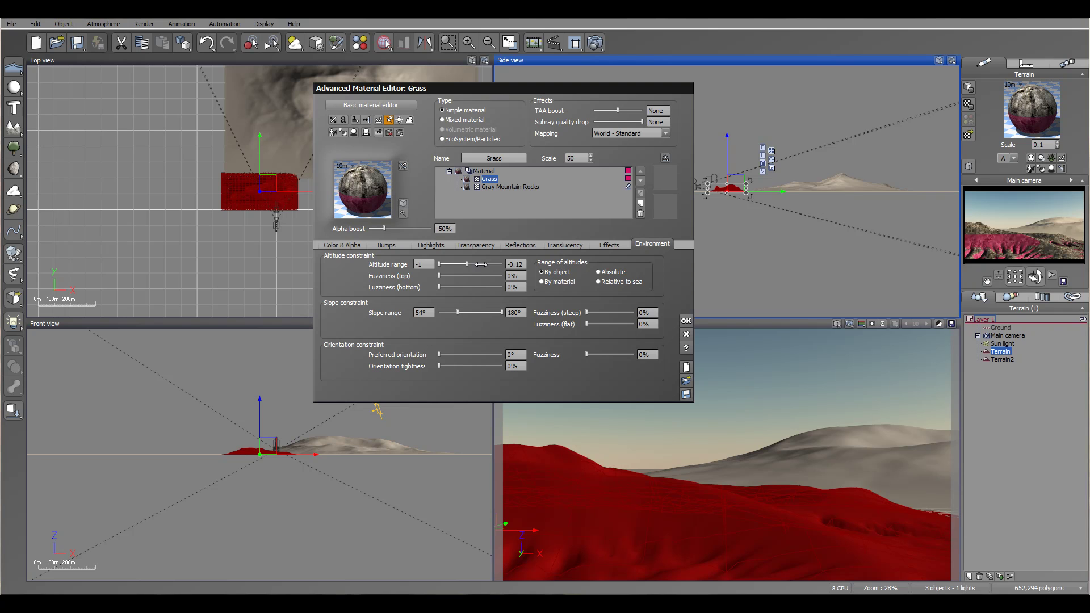
left_click_drag(457, 312, 469, 313)
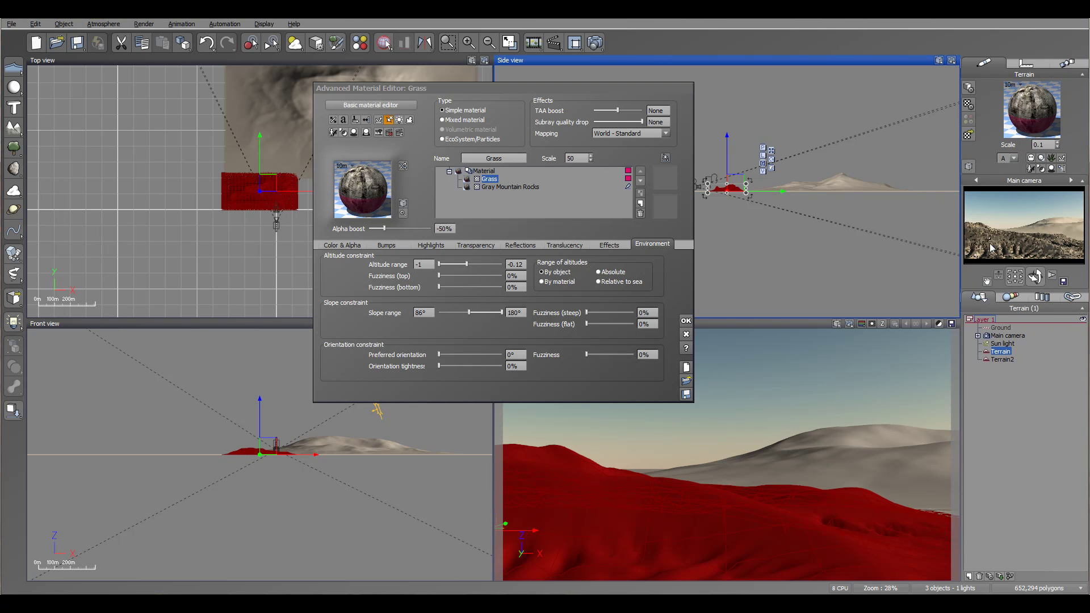
left_click_drag(469, 312, 466, 313)
left_click_drag(467, 265, 475, 265)
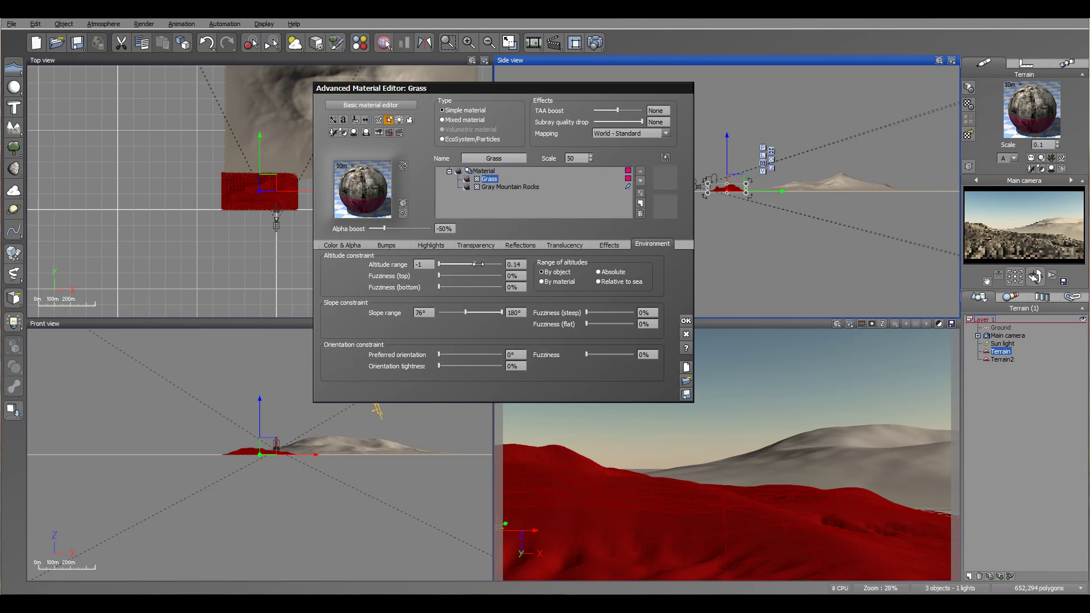
right_click(1020, 235)
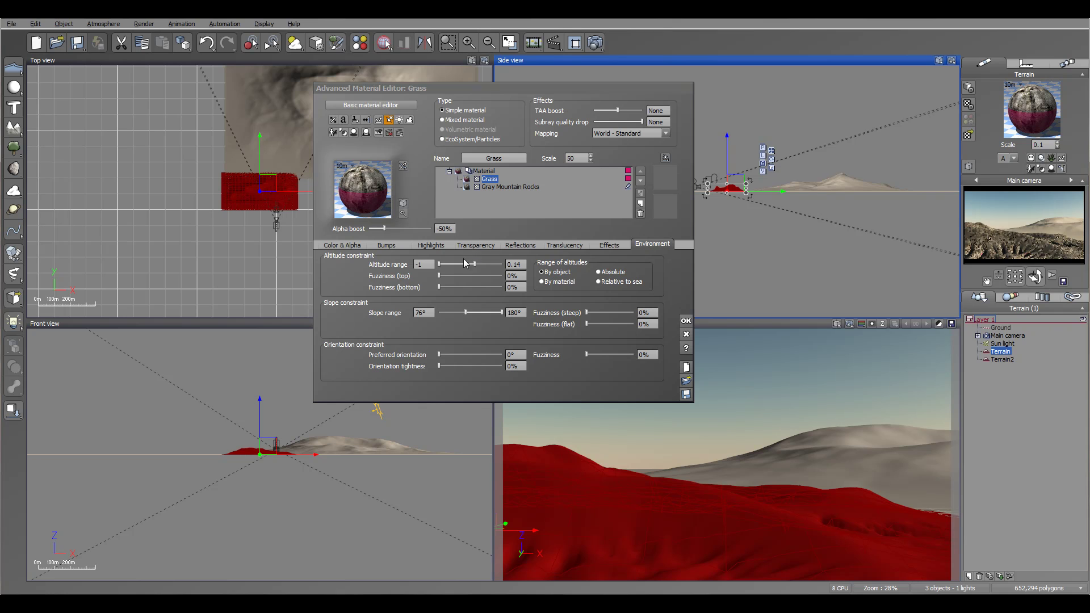
left_click_drag(475, 264, 486, 265)
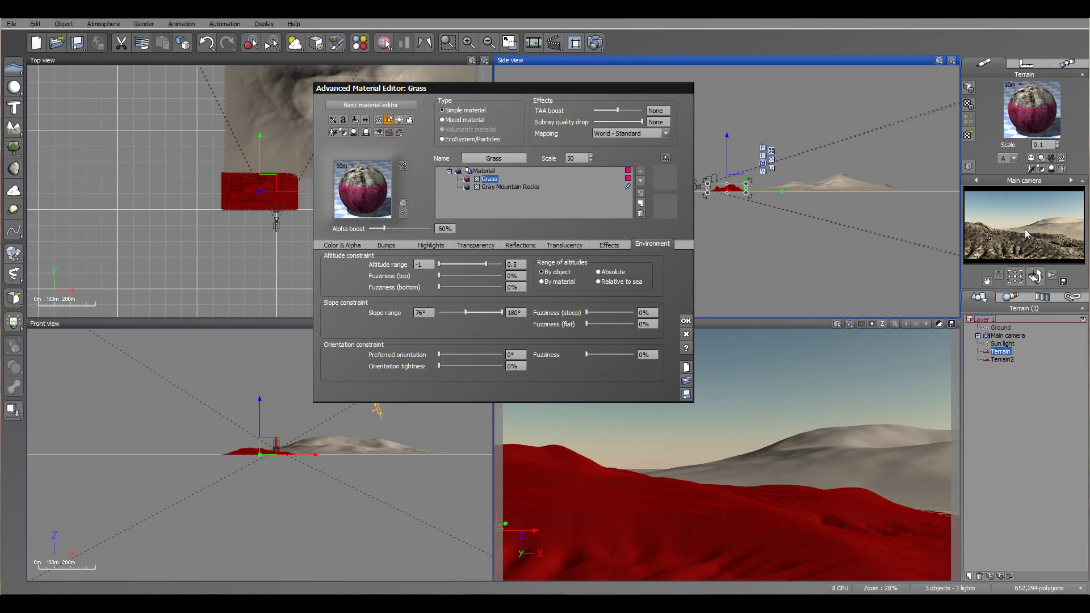
left_click_drag(460, 311, 461, 312)
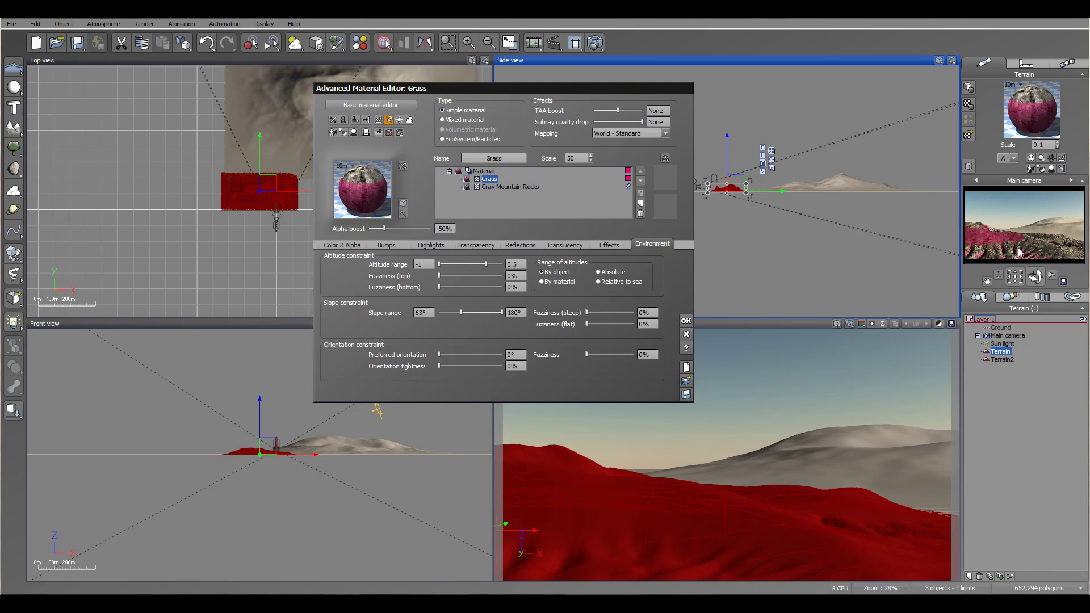
- Soften grass edges (top 20%, steep 18%, flat 16%) and set alpha boost to 40%
left_click_drag(587, 312, 591, 324)
left_click_drag(445, 274, 451, 275)
left_click(442, 227)
type("00")
key("Return")
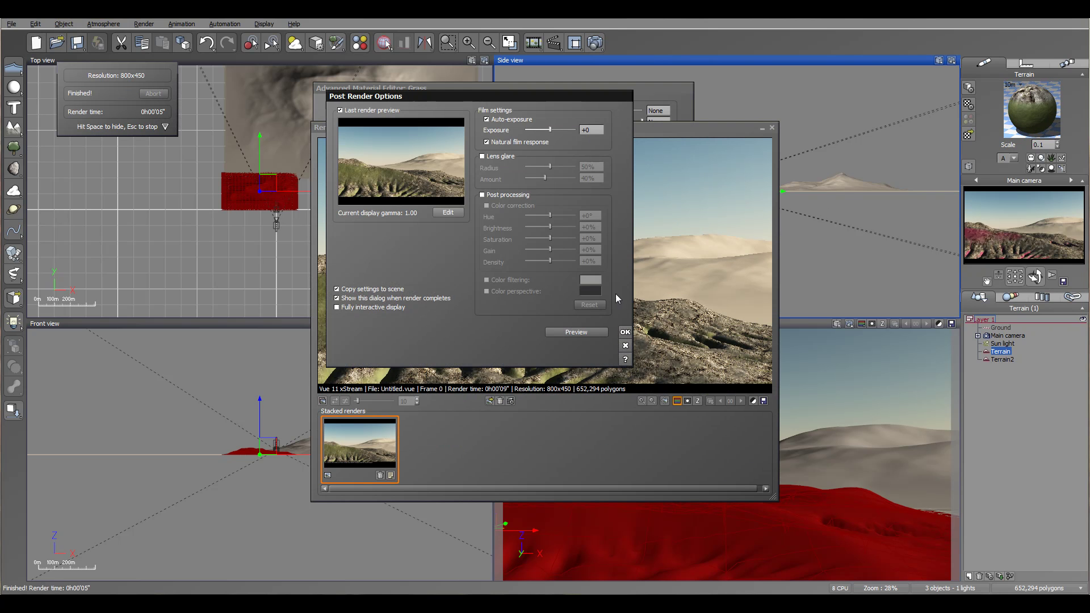
- Close the finished render and review the Grass bump settings and Gray Mountain Rocks layer
left_click(625, 332)
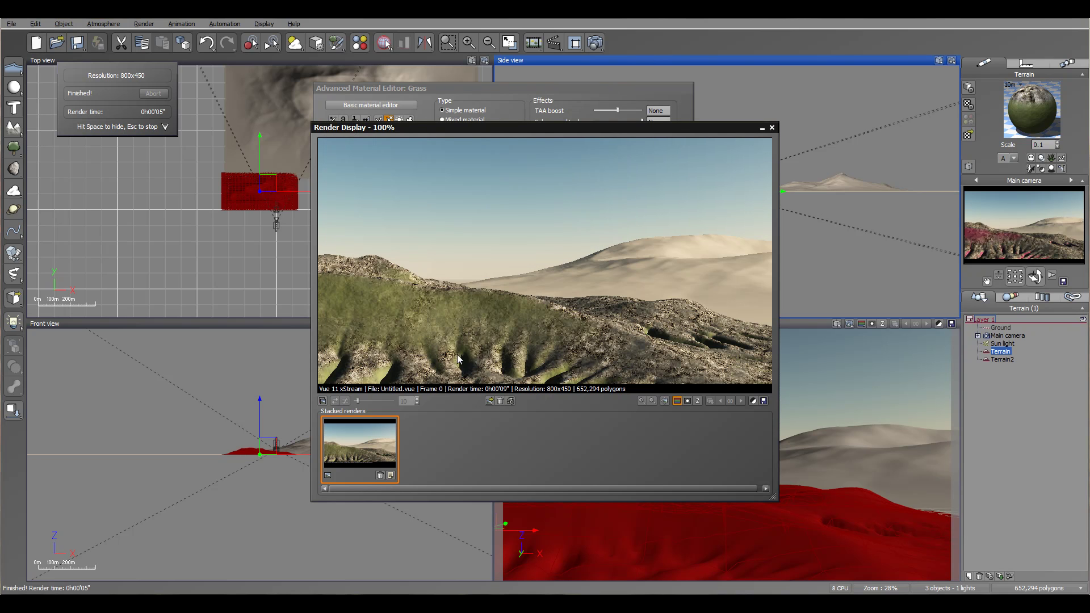
left_click(772, 128)
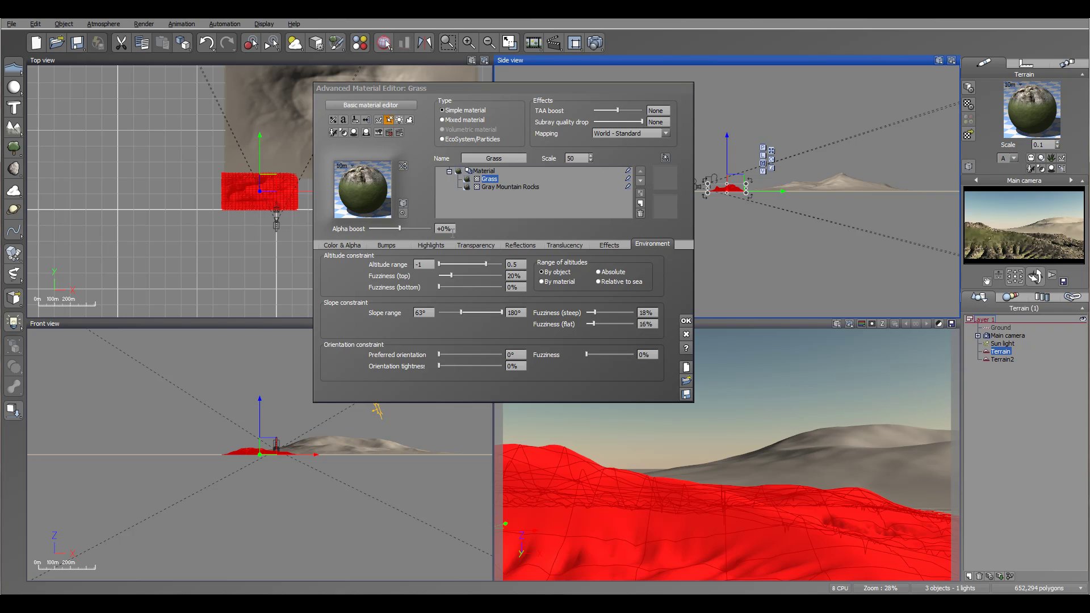
left_click(383, 244)
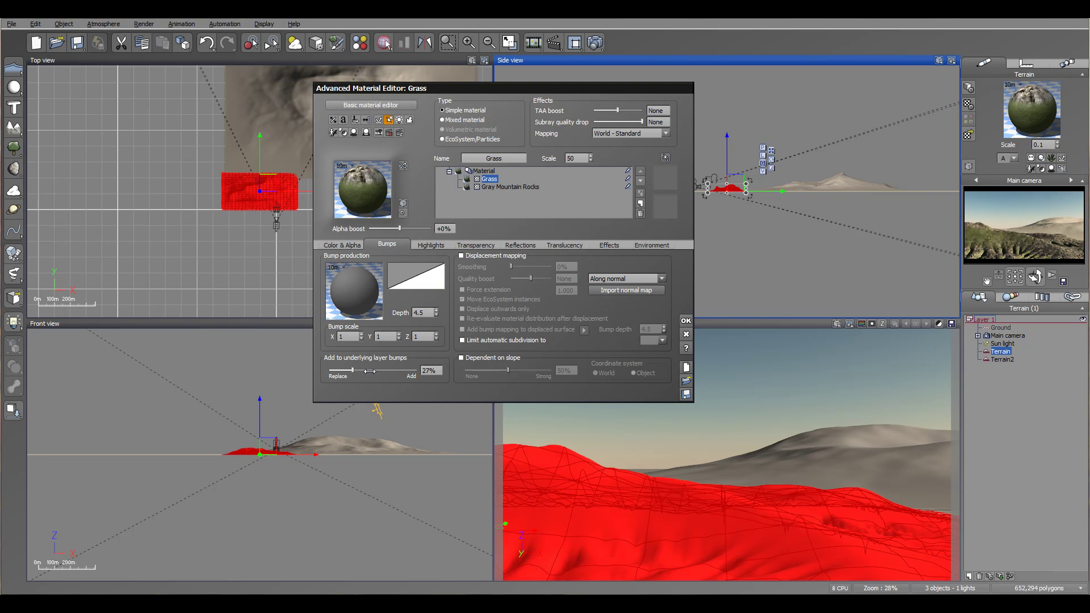
left_click(505, 187)
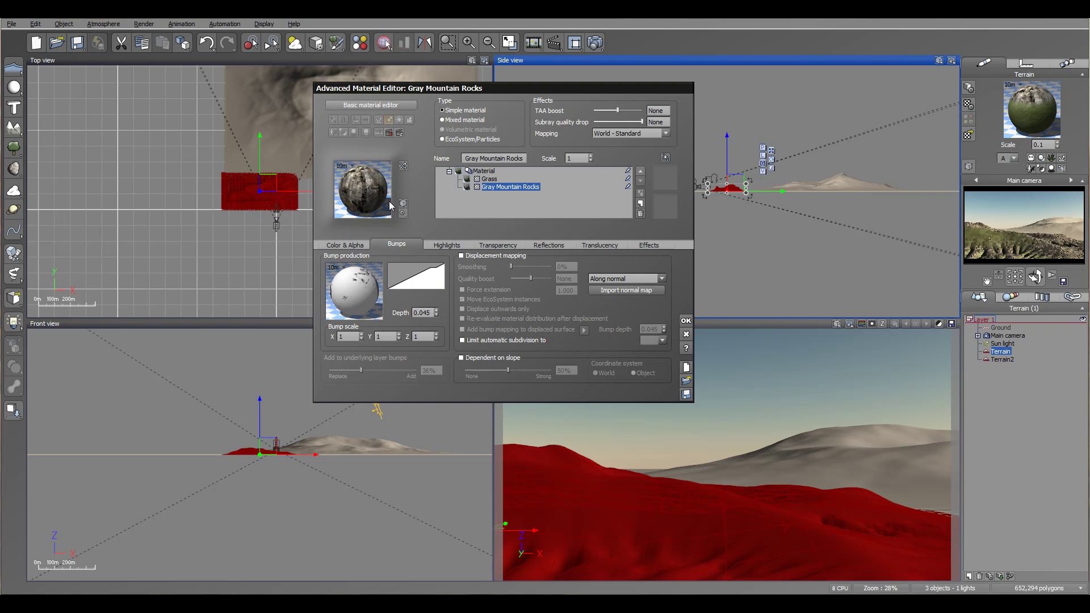
left_click(489, 179)
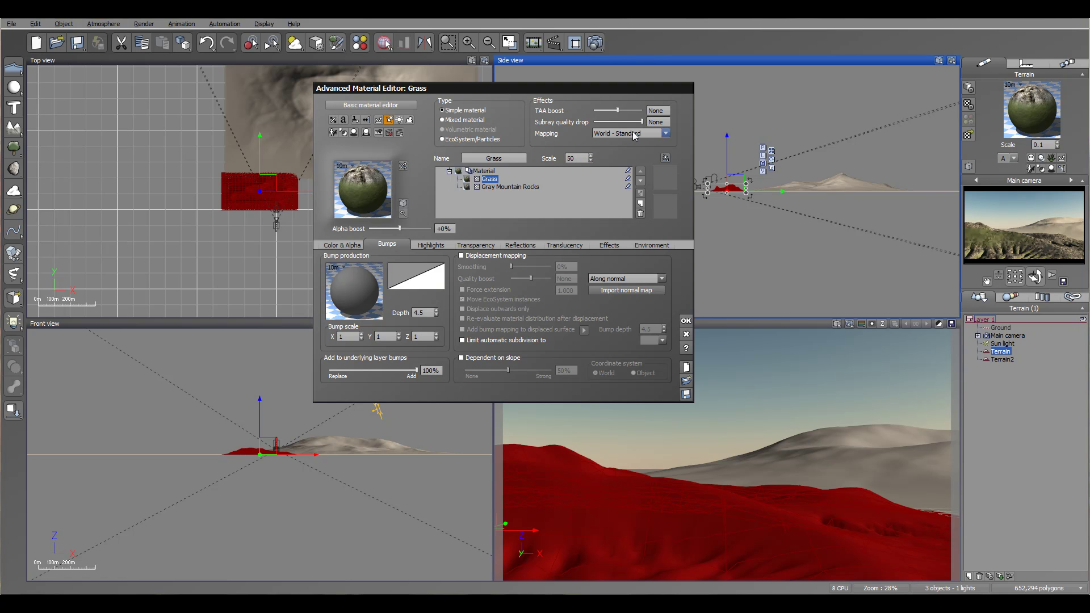
- Set the Grass layer scale to 1, re-render past the translucency warning, and close the render
left_click(575, 159)
type("1")
left_click(595, 44)
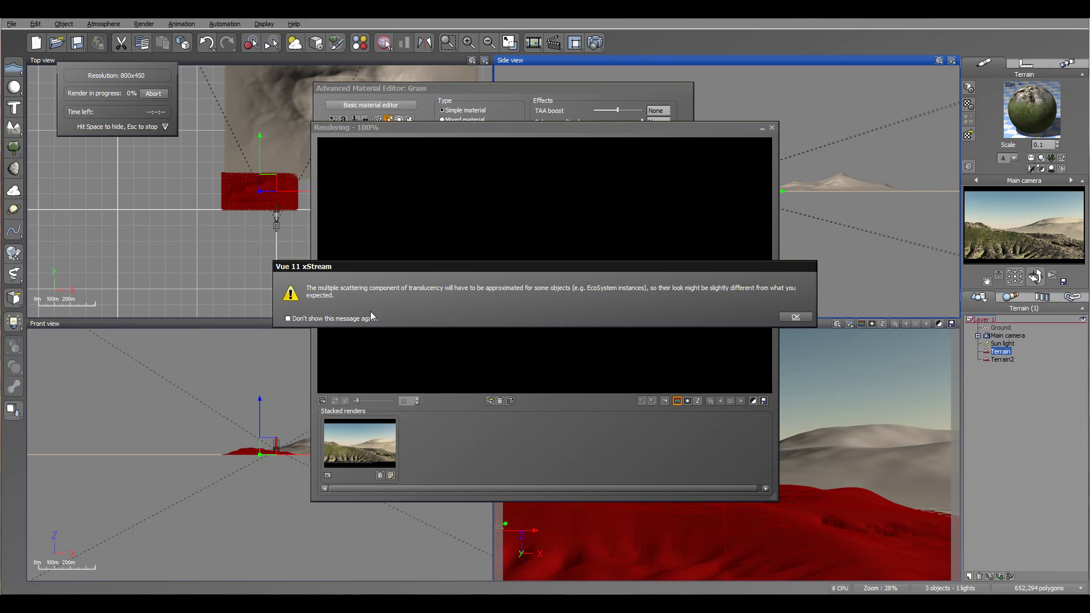
left_click(303, 316)
left_click(794, 317)
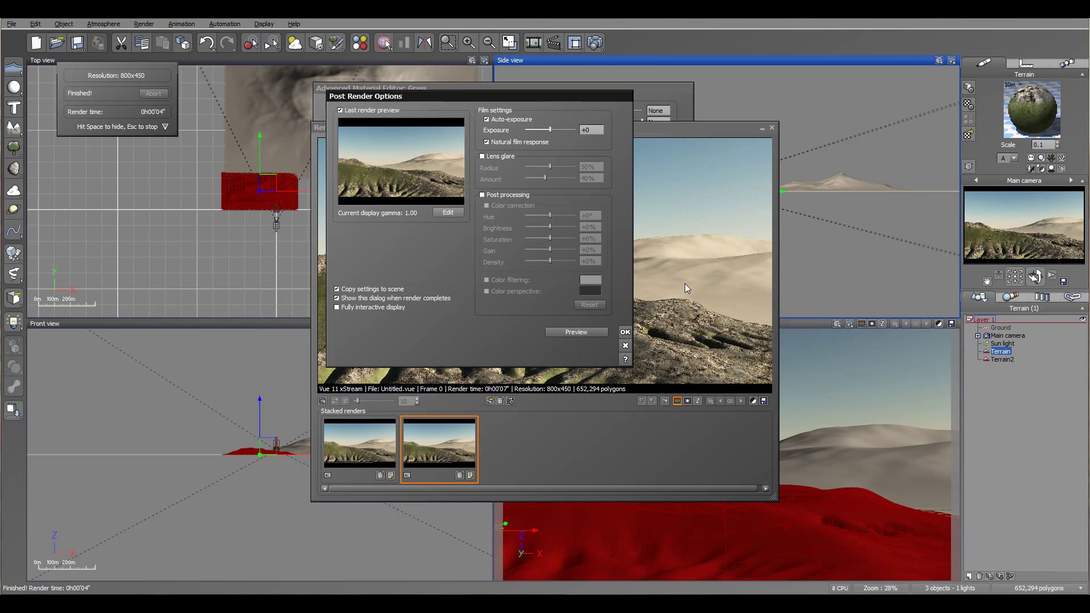
left_click(625, 334)
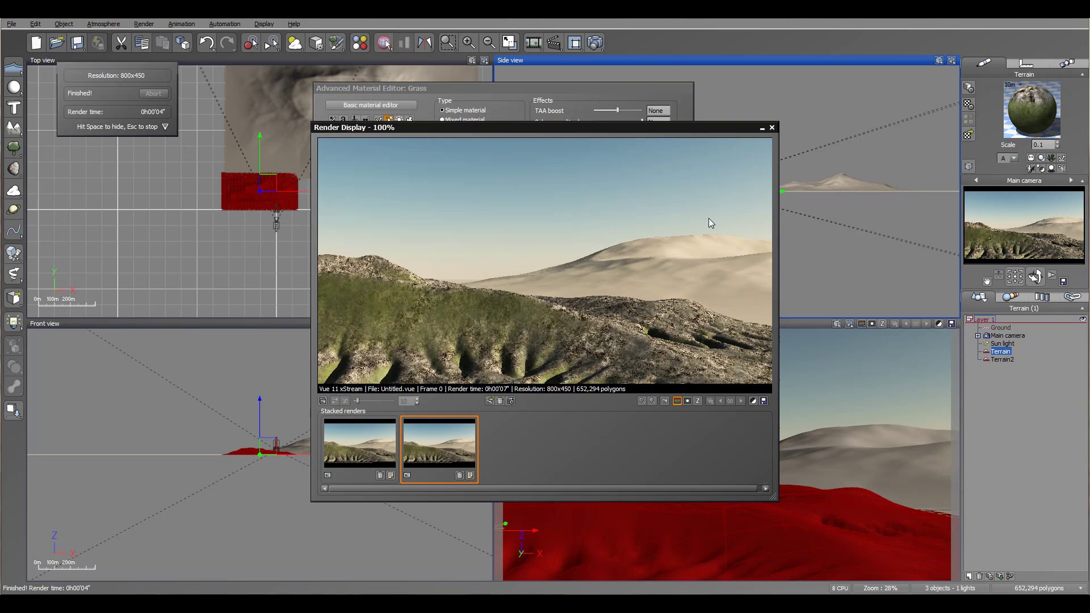
left_click(773, 128)
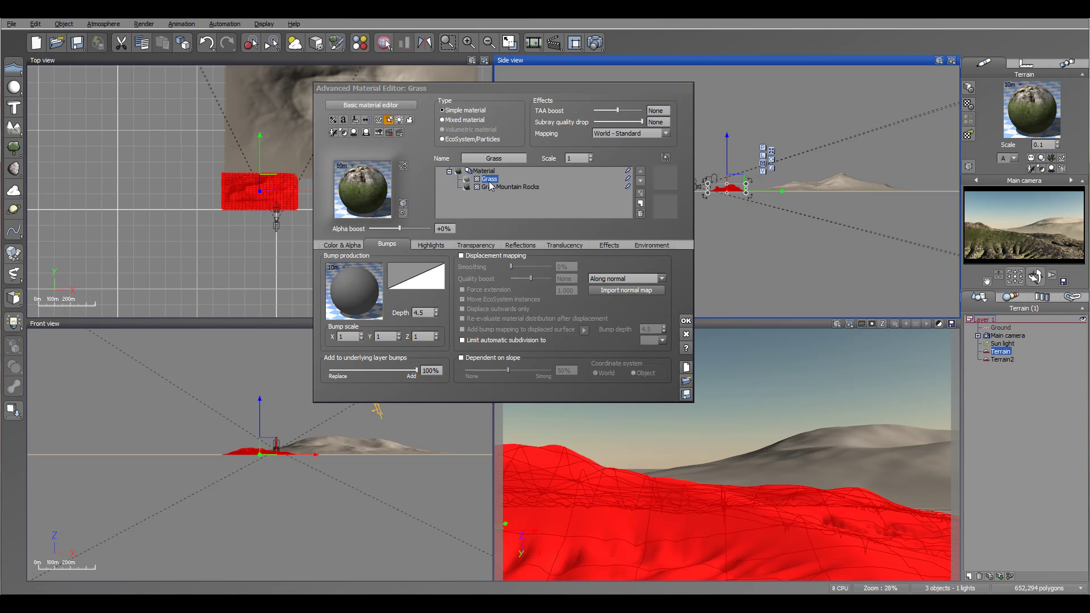
- Convert Grass to an EcoSystem with HD Lime Tree and populate 215 trees across the terrain
left_click(482, 139)
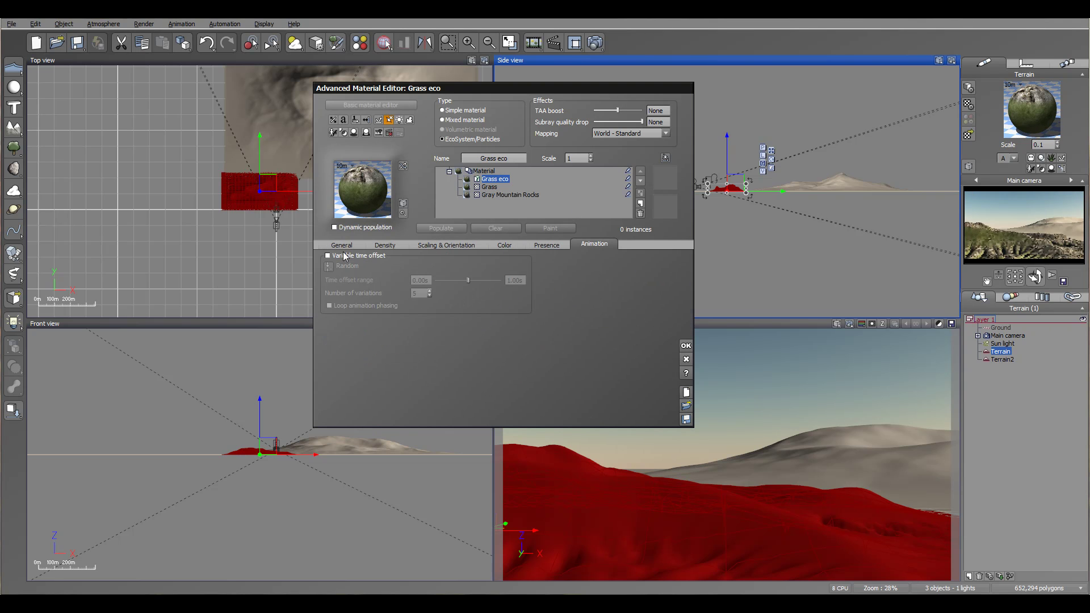
left_click(343, 246)
left_click(482, 411)
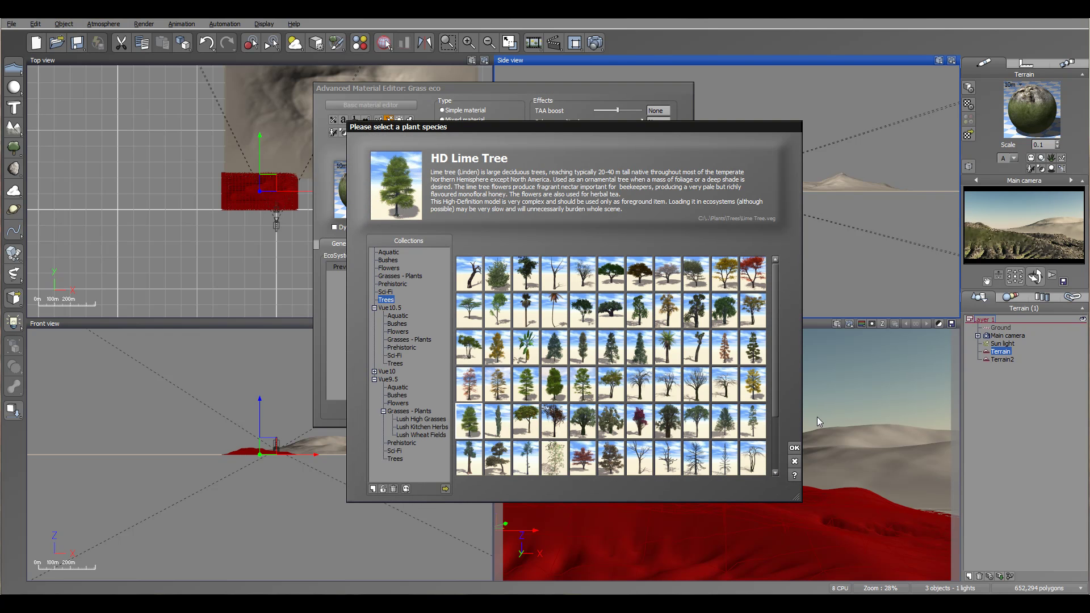
left_click(795, 448)
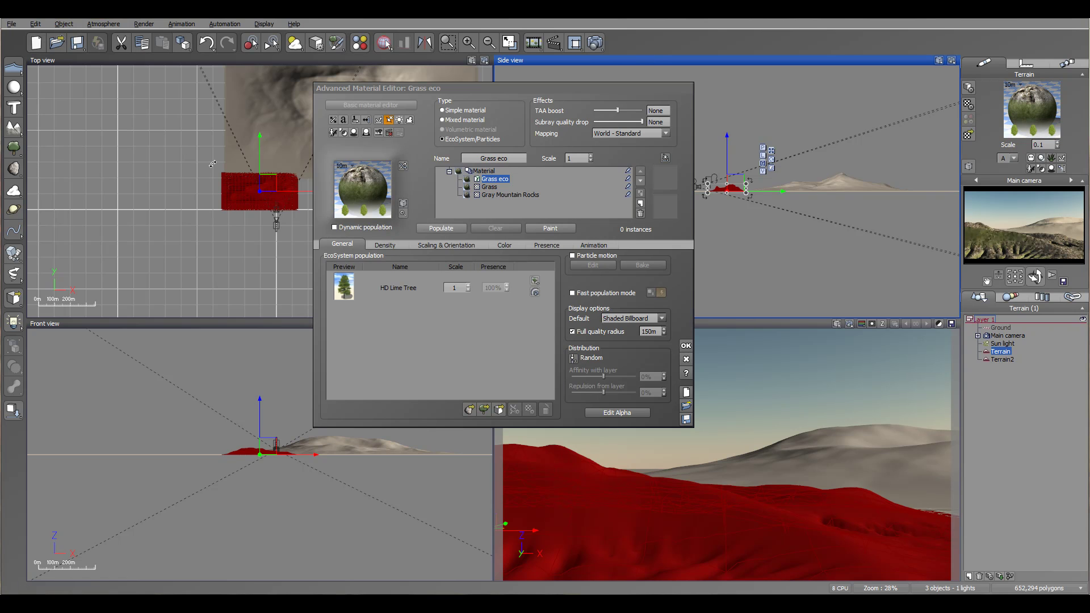
left_click(435, 229)
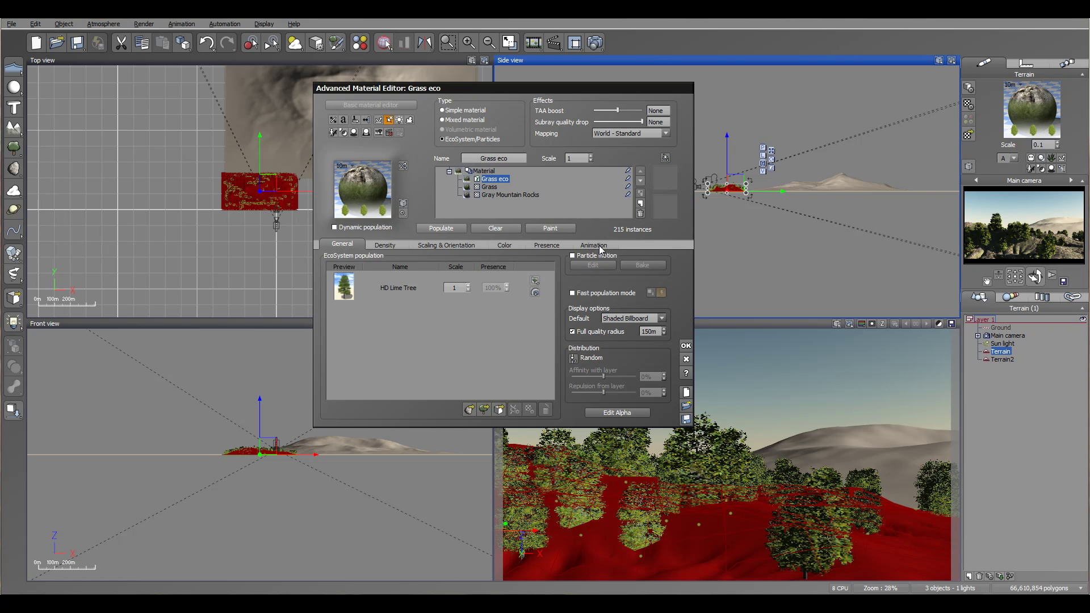
- Limit the lime trees to altitudes -0.33 to 1 on slopes from 0°, with 0% fuzziness, and repopulate to 344 trees
left_click(547, 245)
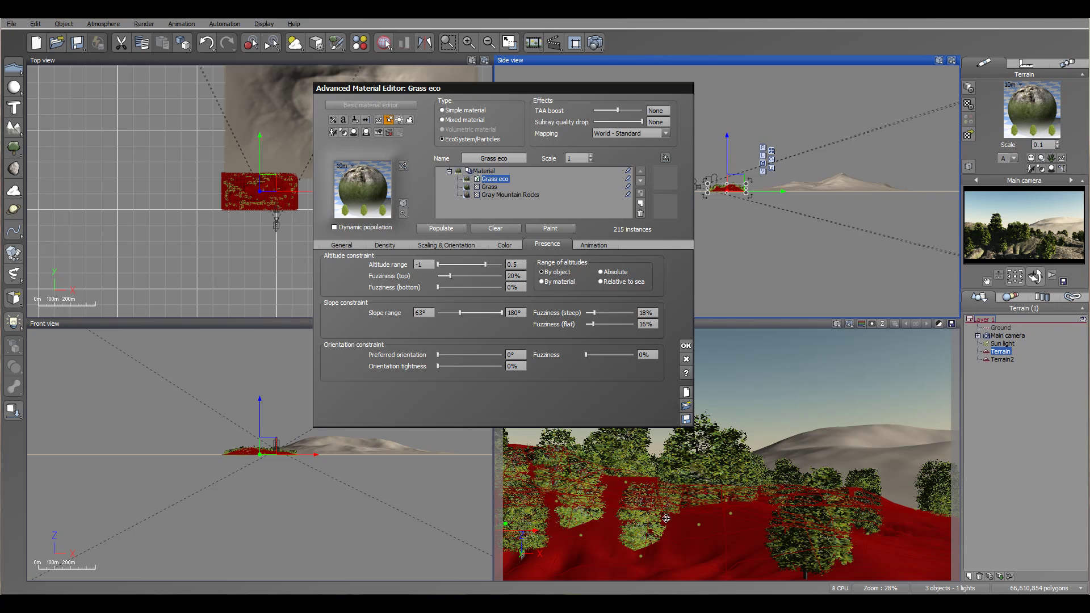
left_click_drag(488, 272, 399, 275)
left_click_drag(460, 313, 405, 313)
left_click_drag(499, 313, 460, 314)
left_click_drag(592, 324, 587, 324)
left_click(452, 227)
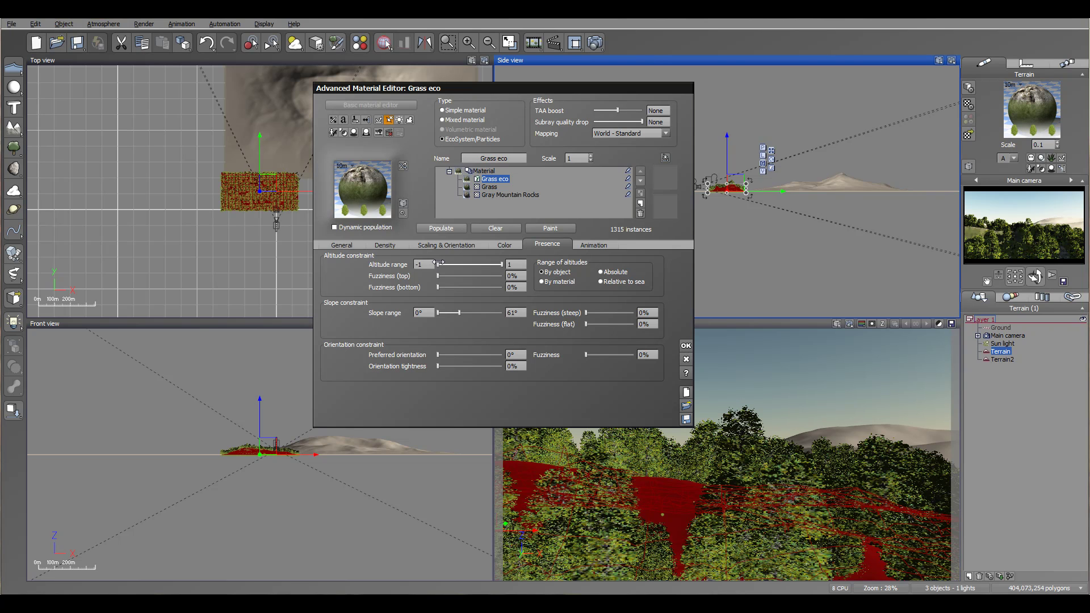
left_click_drag(439, 263, 454, 263)
left_click(440, 227)
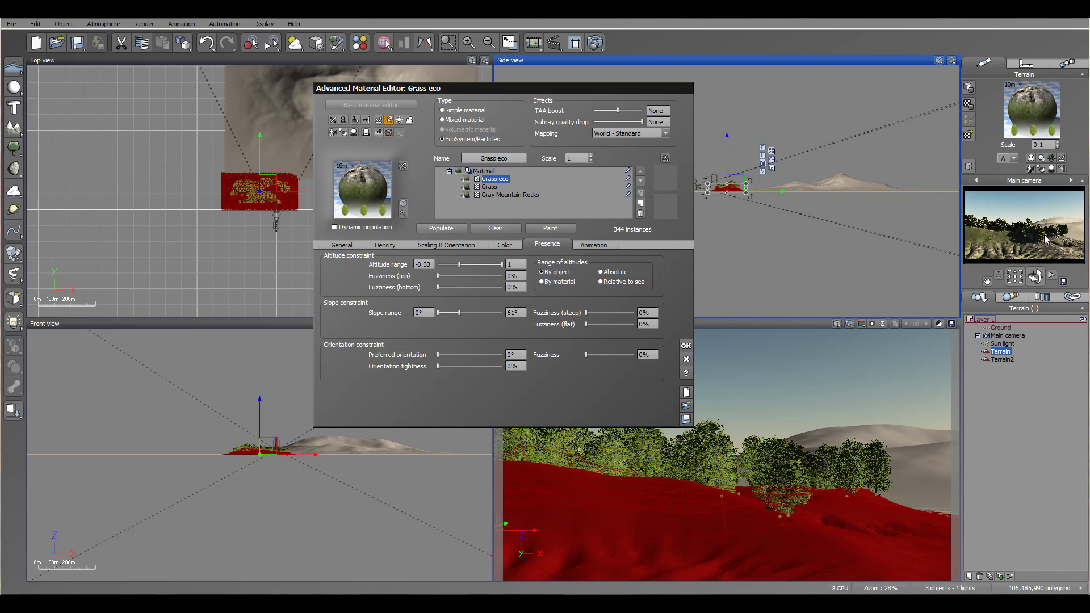
- Repopulate the lime trees at 63% density
left_click(444, 243)
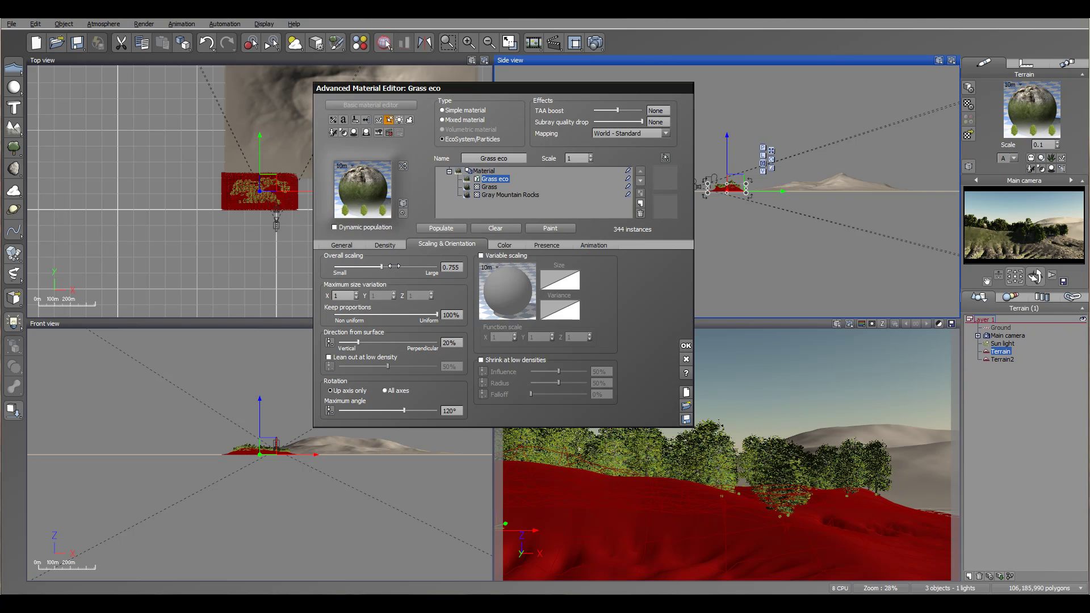
left_click(385, 244)
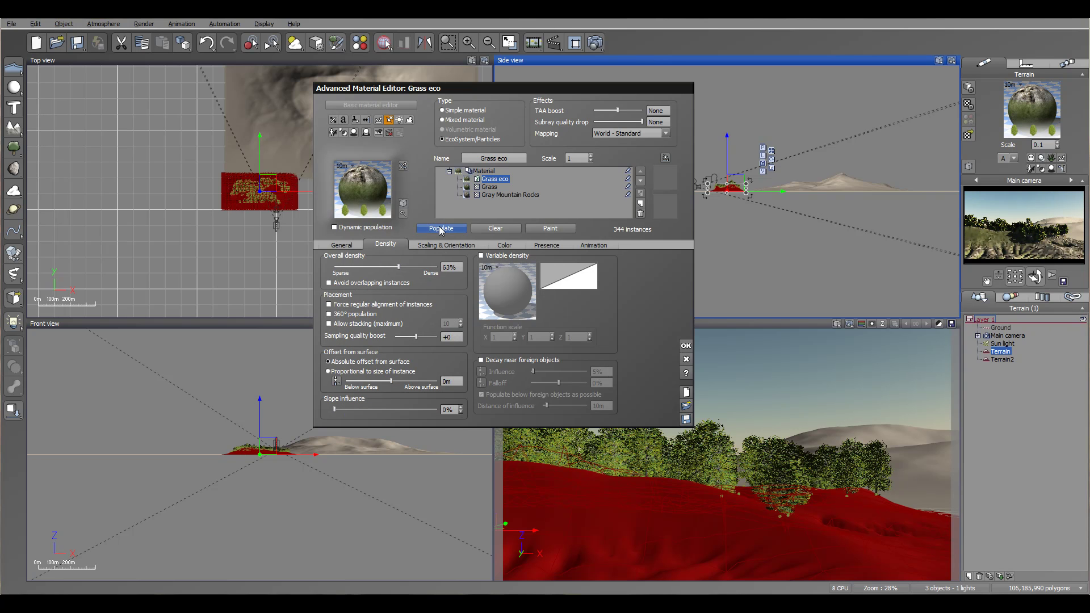
left_click(439, 227)
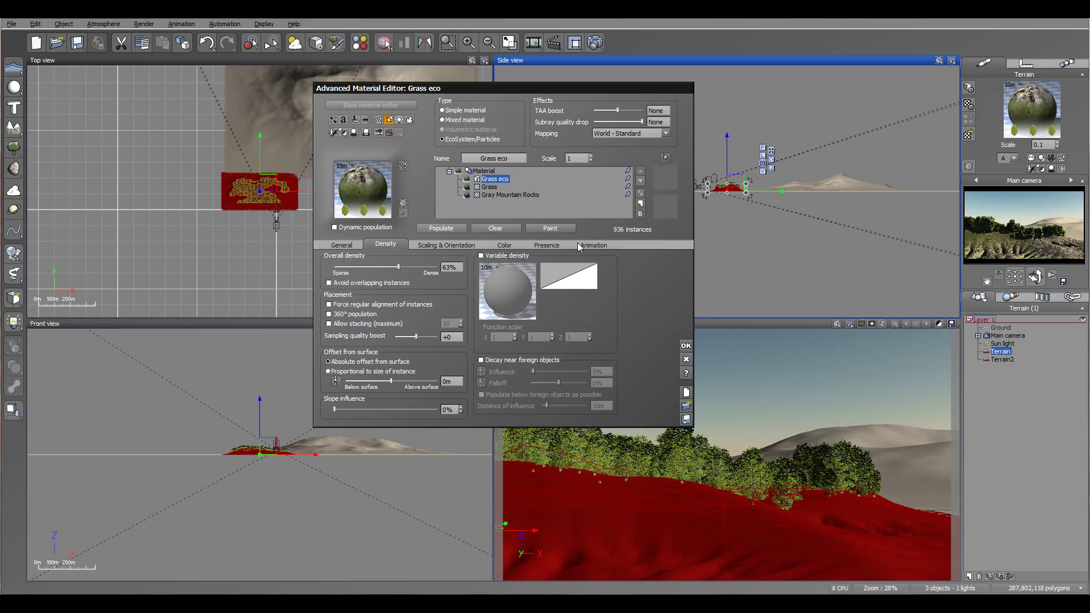
- Lower the trees' minimum altitude to -0.7 and repopulate to 1294 trees
left_click(546, 247)
left_click_drag(459, 264, 456, 265)
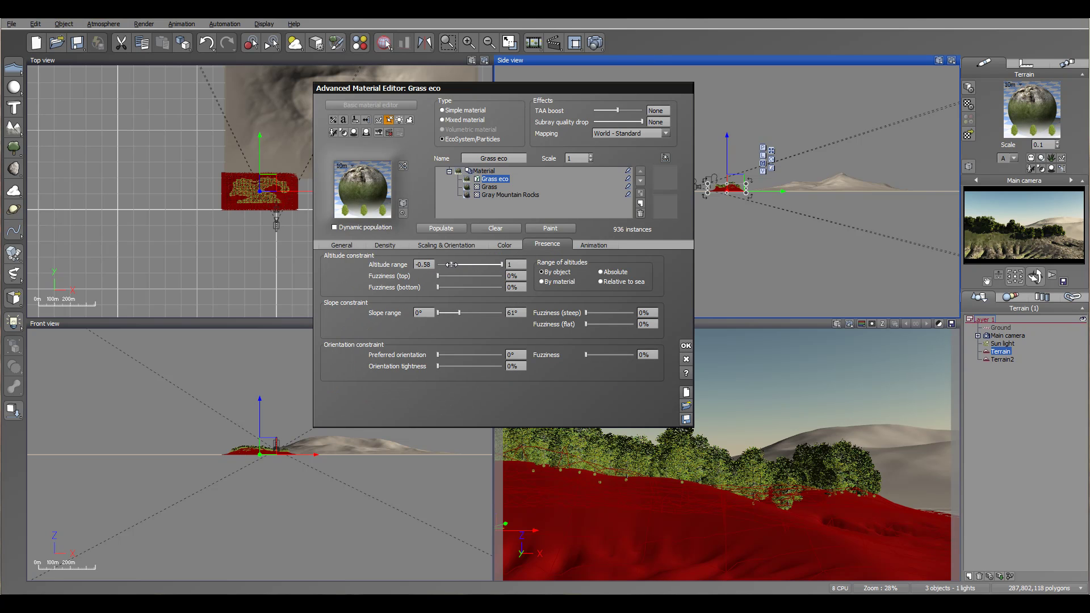
left_click(452, 228)
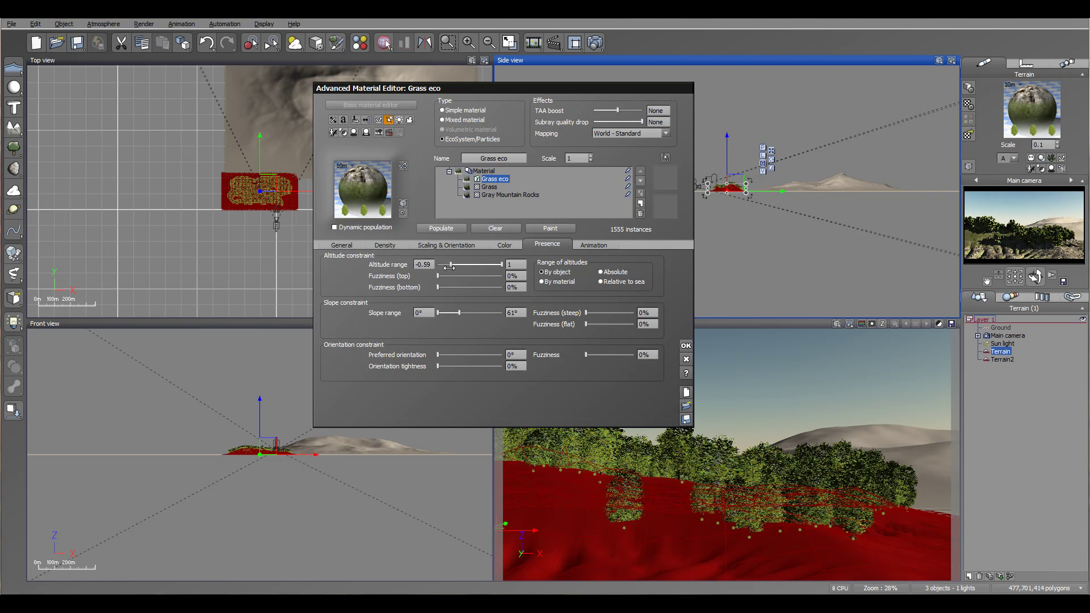
left_click_drag(451, 264, 448, 265)
left_click(452, 228)
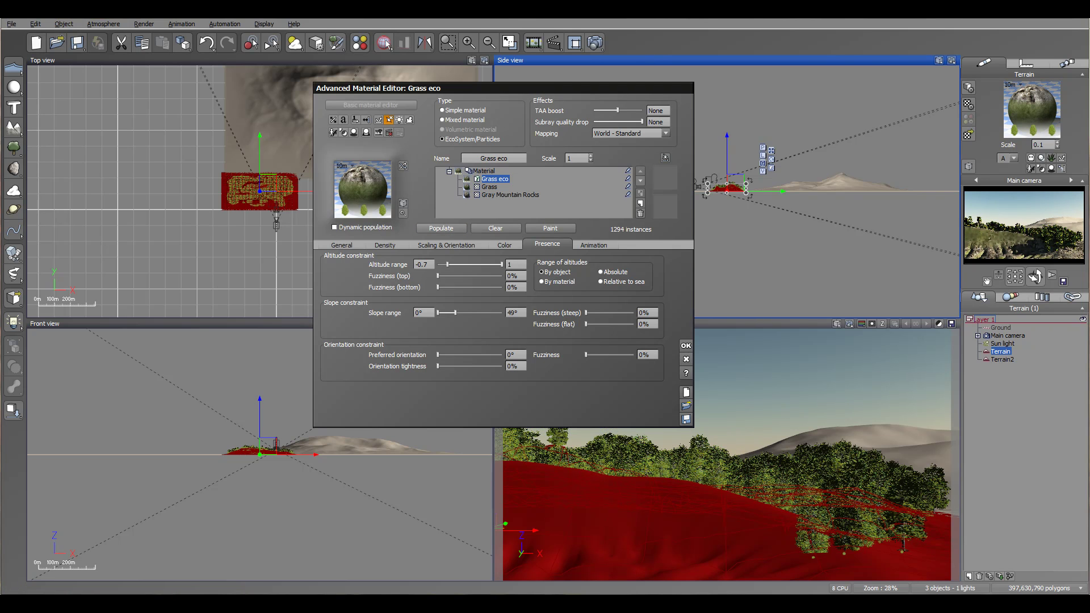
- Render a preview of the scene and close the render display
left_click(595, 42)
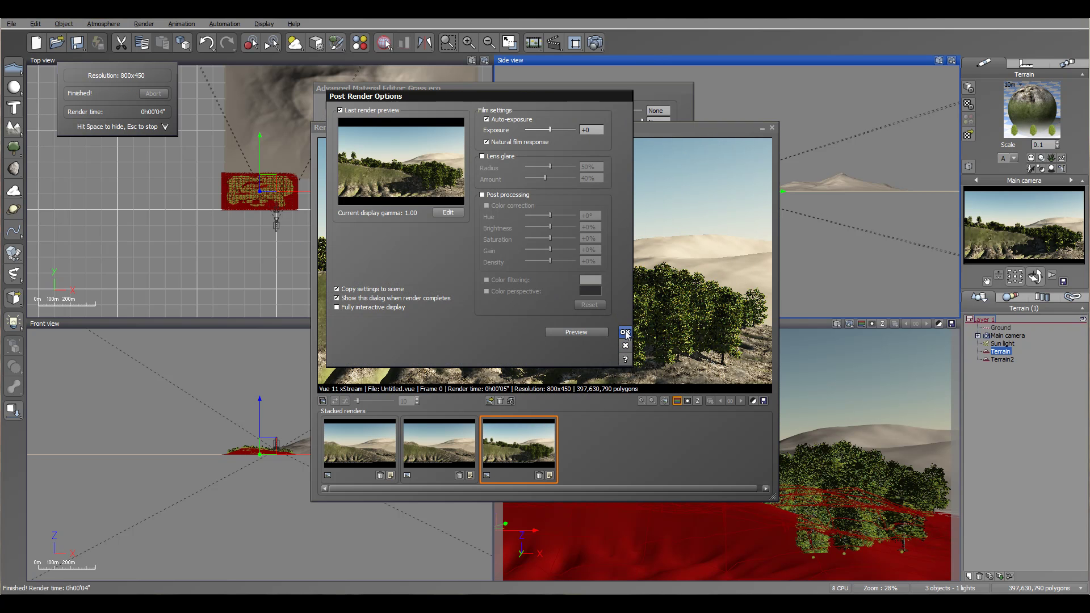
left_click(626, 333)
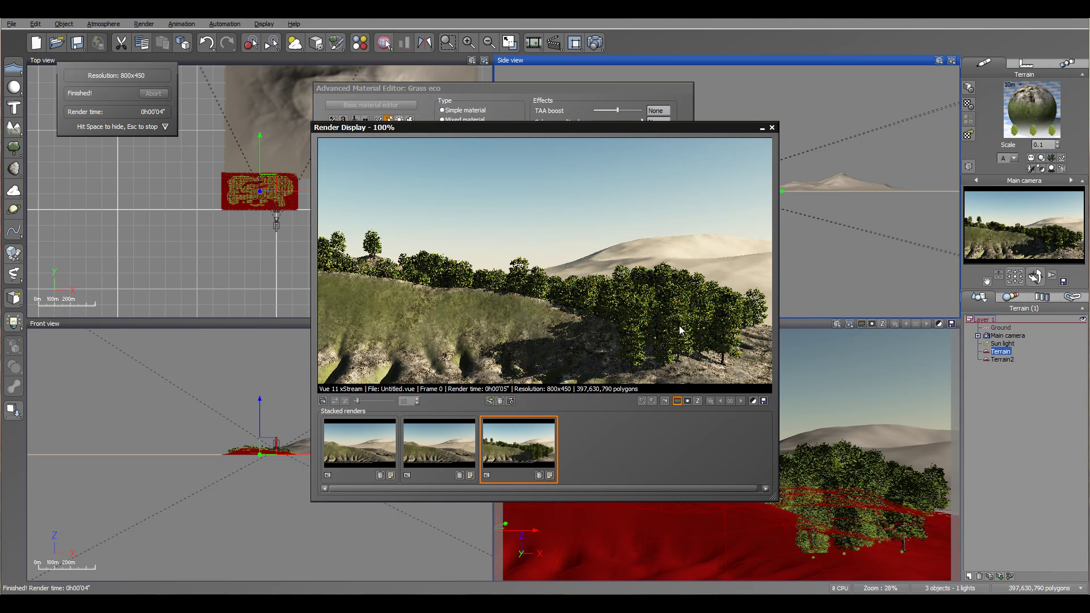
left_click(772, 128)
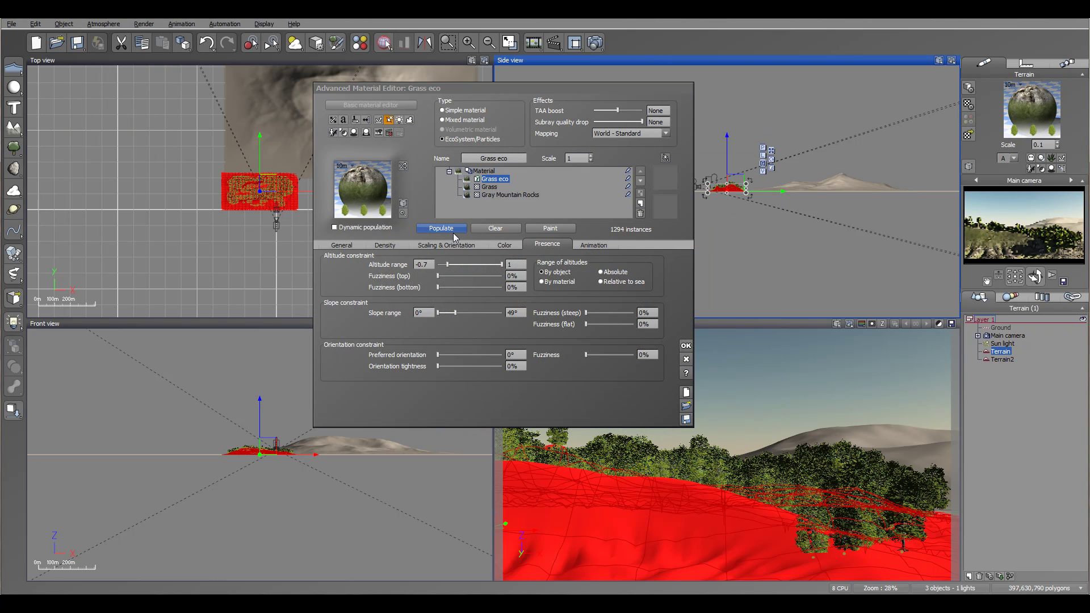
- Convert the Grass material layer into a second ecosystem whose species is a Rough Rock template
left_click(489, 187)
left_click(490, 139)
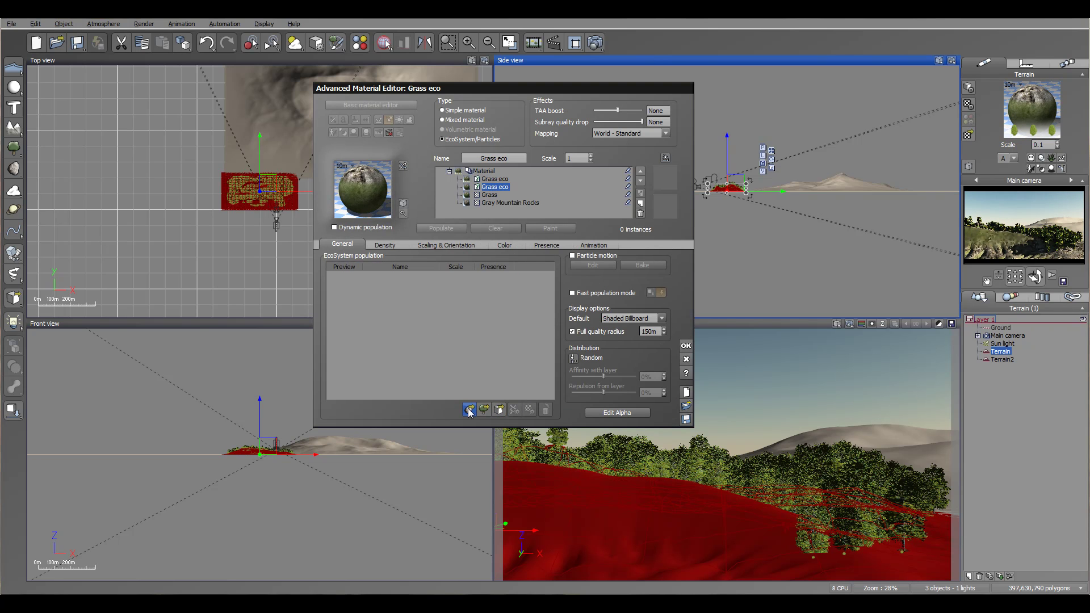
left_click(470, 409)
left_click(595, 256)
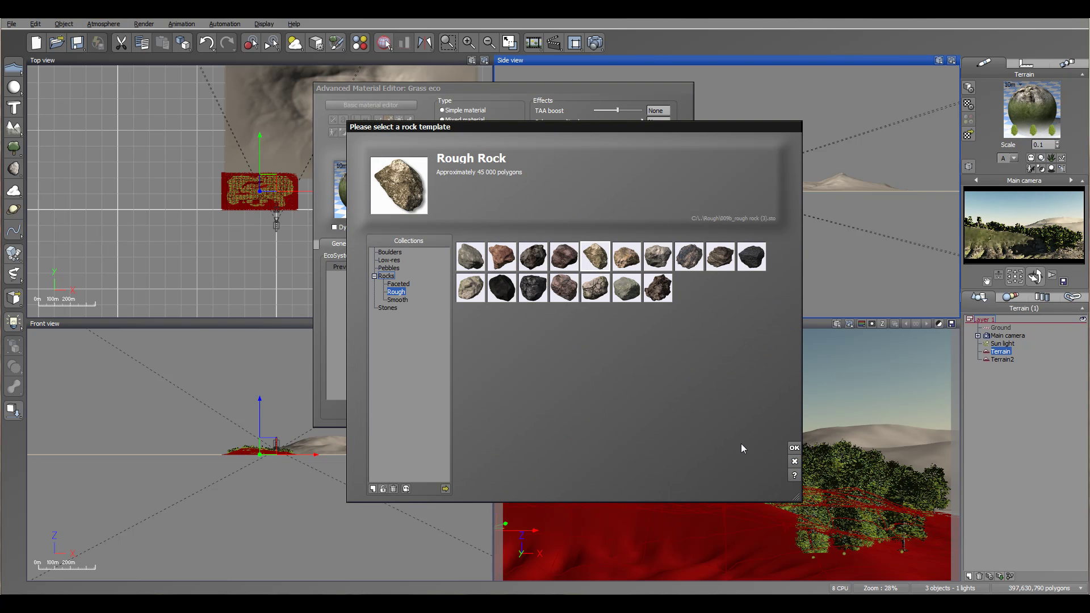
left_click(794, 449)
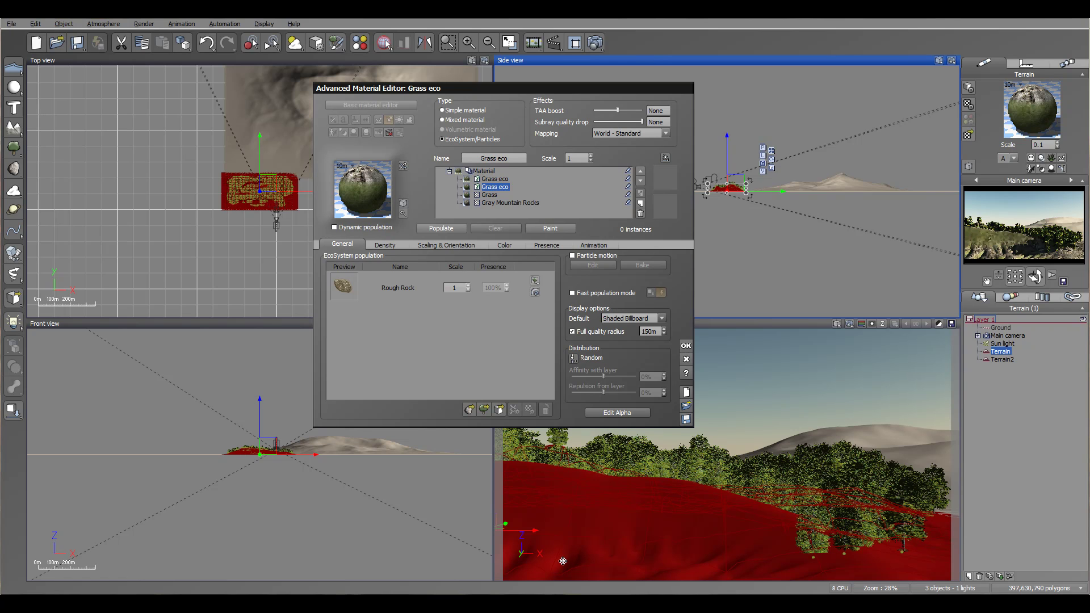
left_click(547, 245)
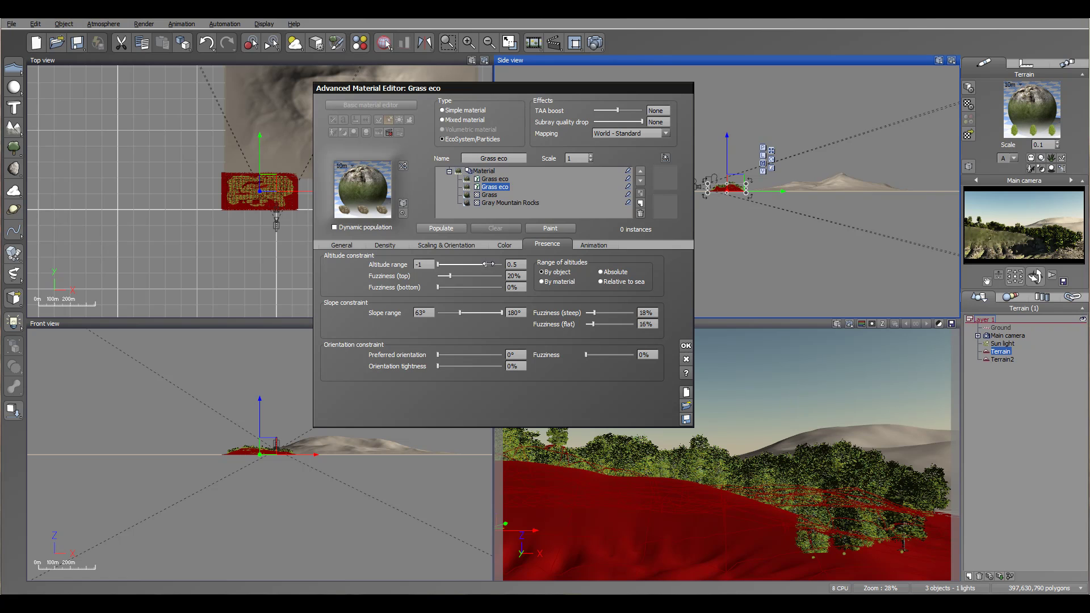
- Let rocks grow up to altitude 1 and from 0° slope, populate them, and enlarge their overall scale
left_click_drag(495, 264, 437, 276)
left_click_drag(460, 313, 438, 313)
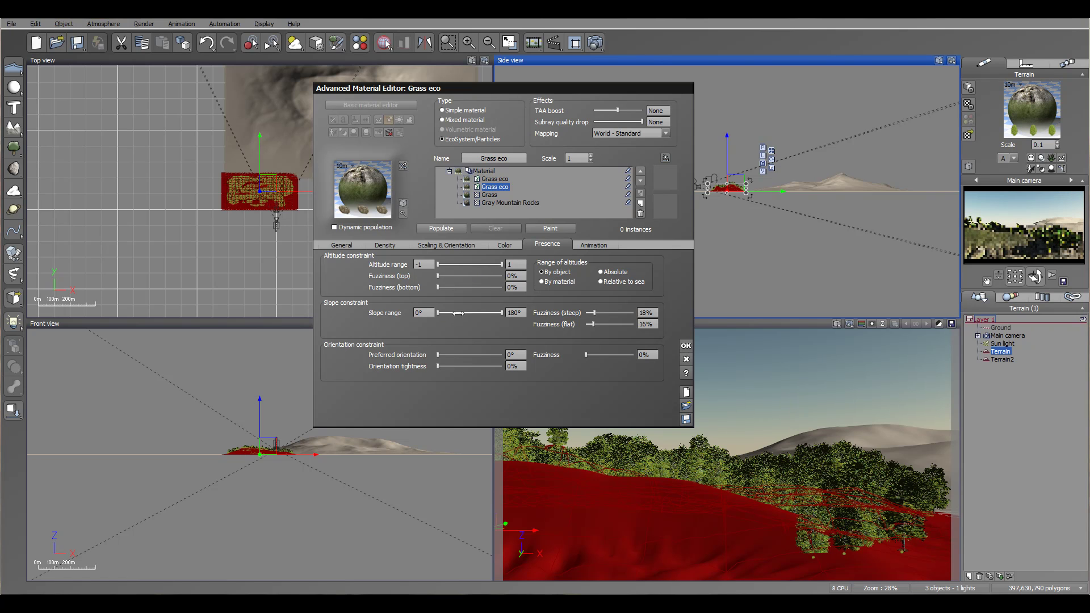
left_click(441, 227)
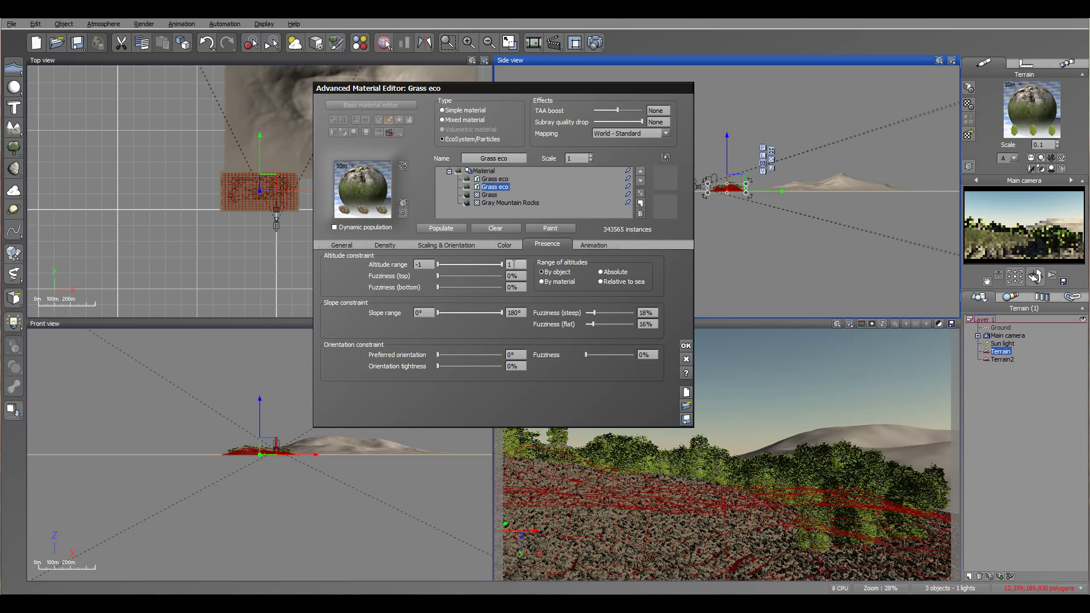
left_click(385, 245)
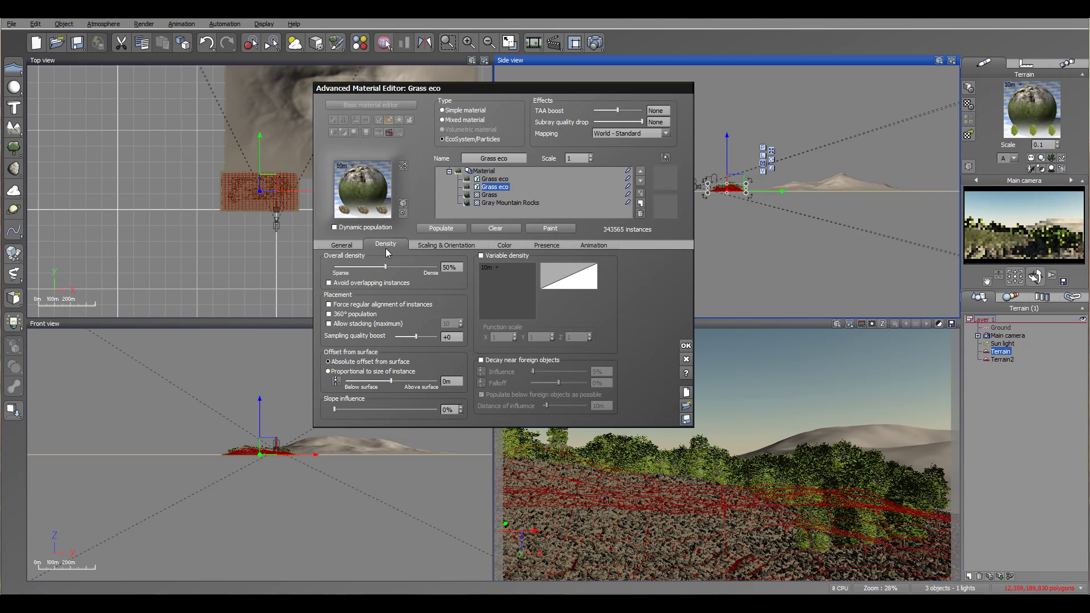
left_click(445, 245)
left_click_drag(415, 266, 412, 266)
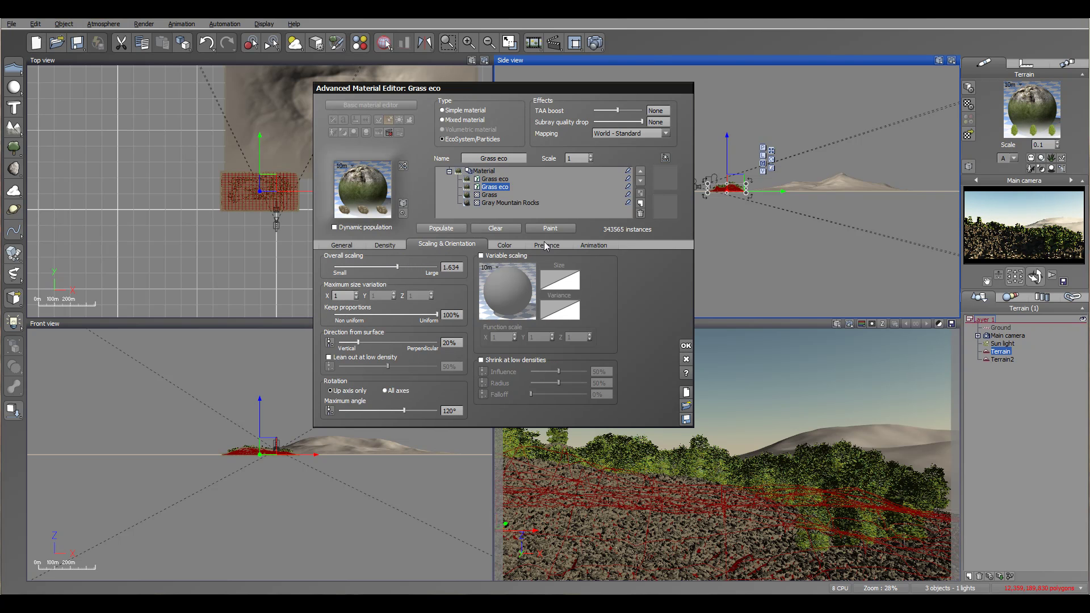
- Keep rocks off steeper slopes and repopulate at lower density to 11432 instances
left_click(564, 248)
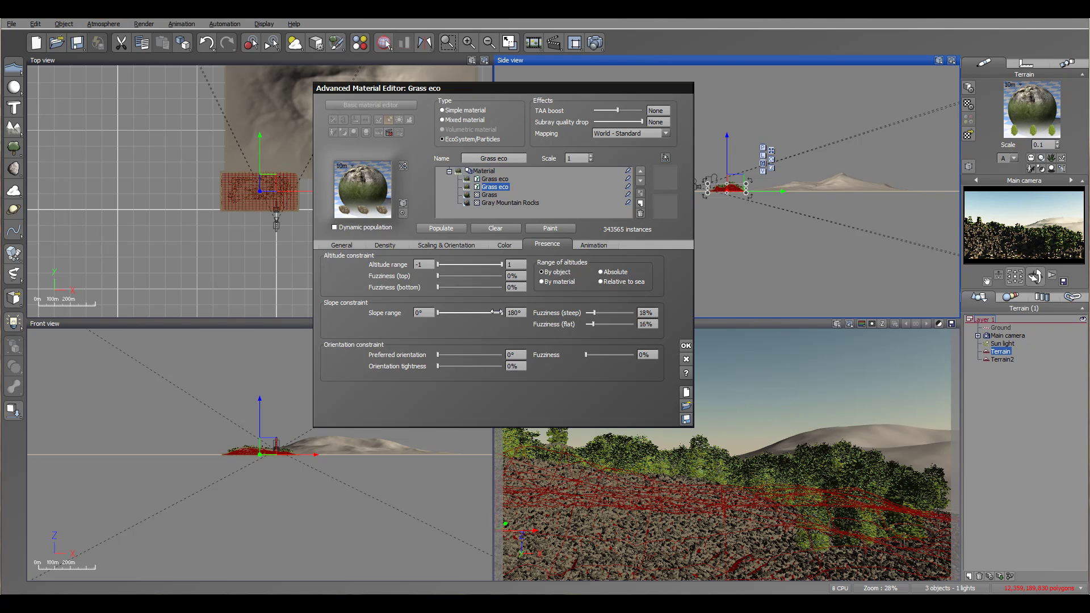
left_click_drag(501, 313, 460, 312)
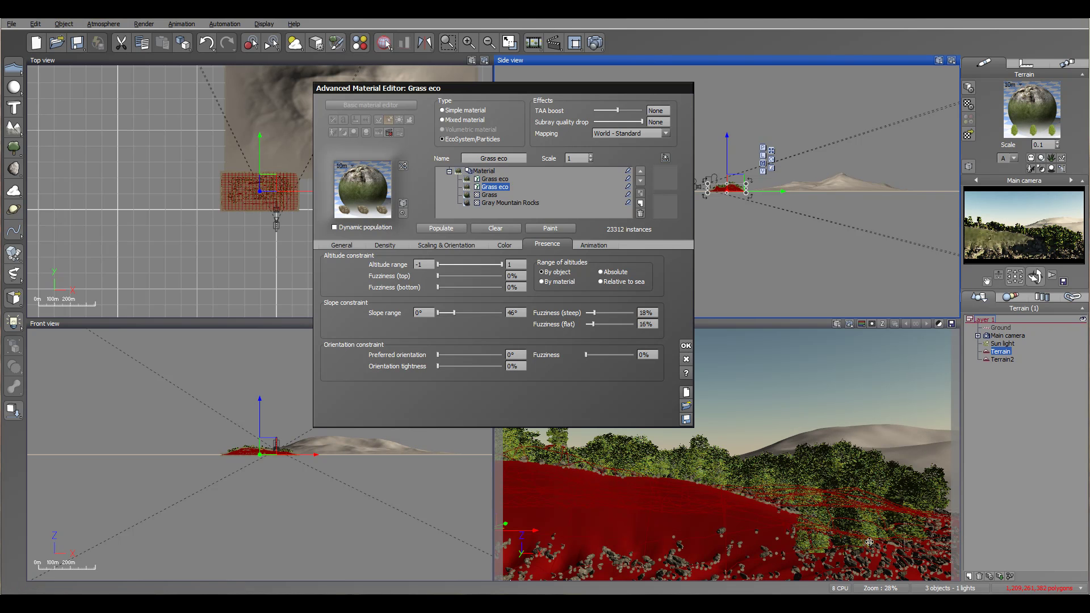
left_click(386, 244)
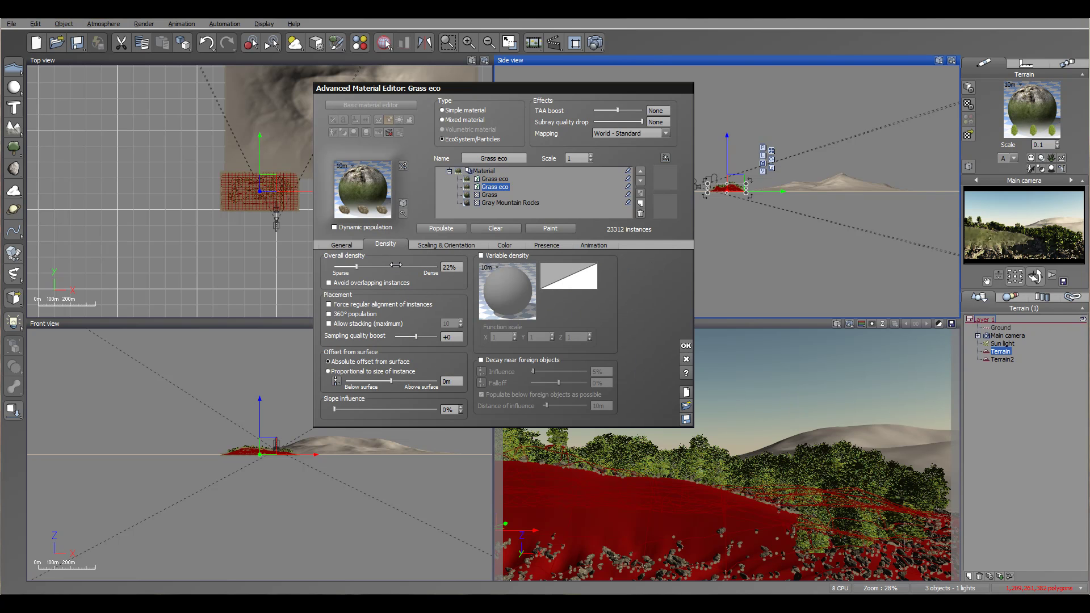
left_click(431, 228)
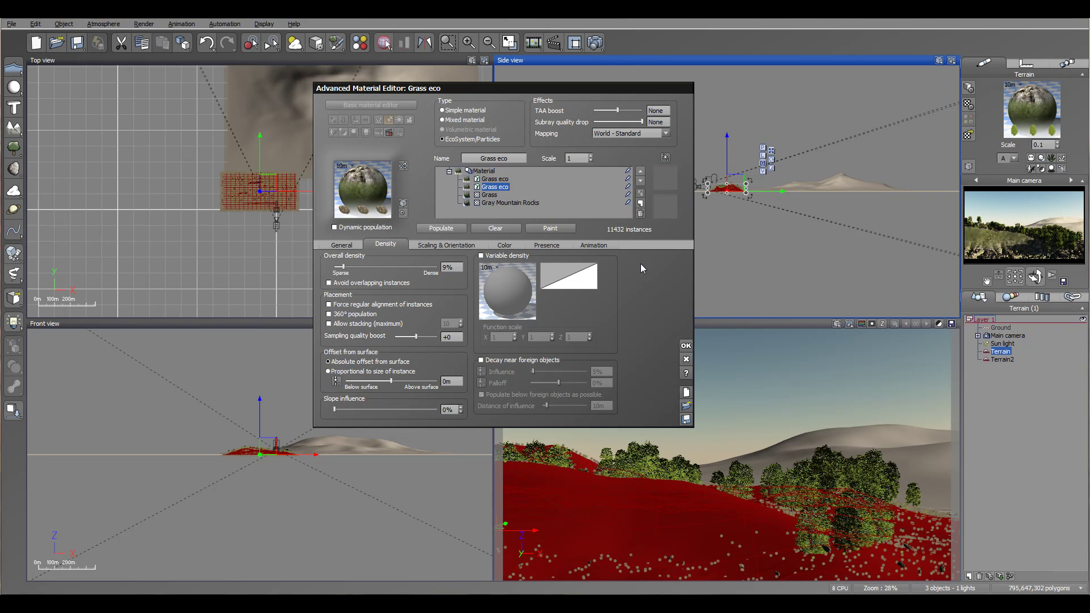
- Render the scene with trees and rocks and close the render display
left_click(575, 43)
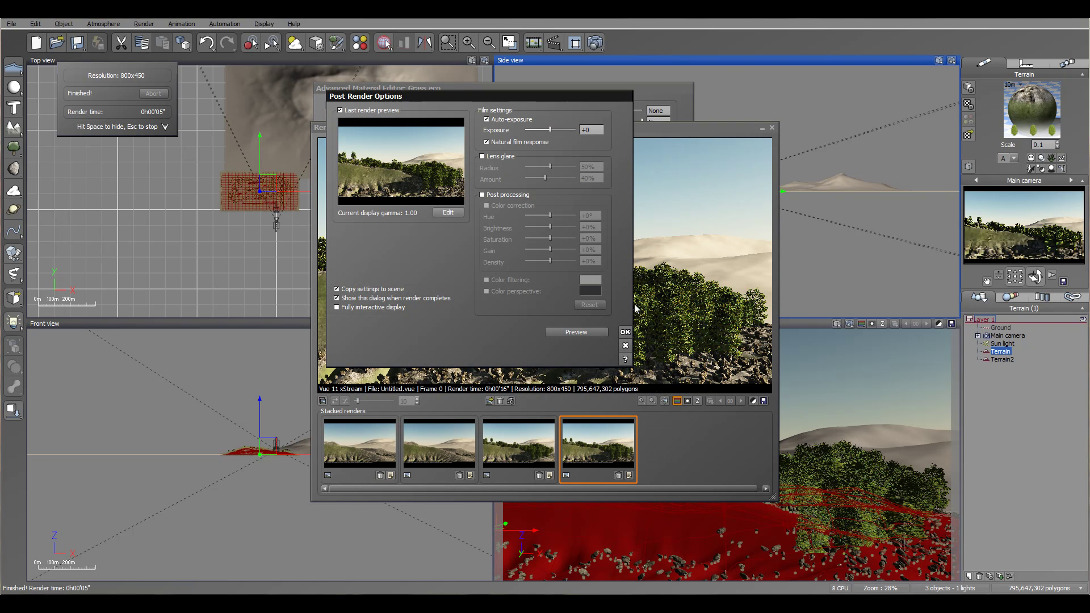
left_click(626, 332)
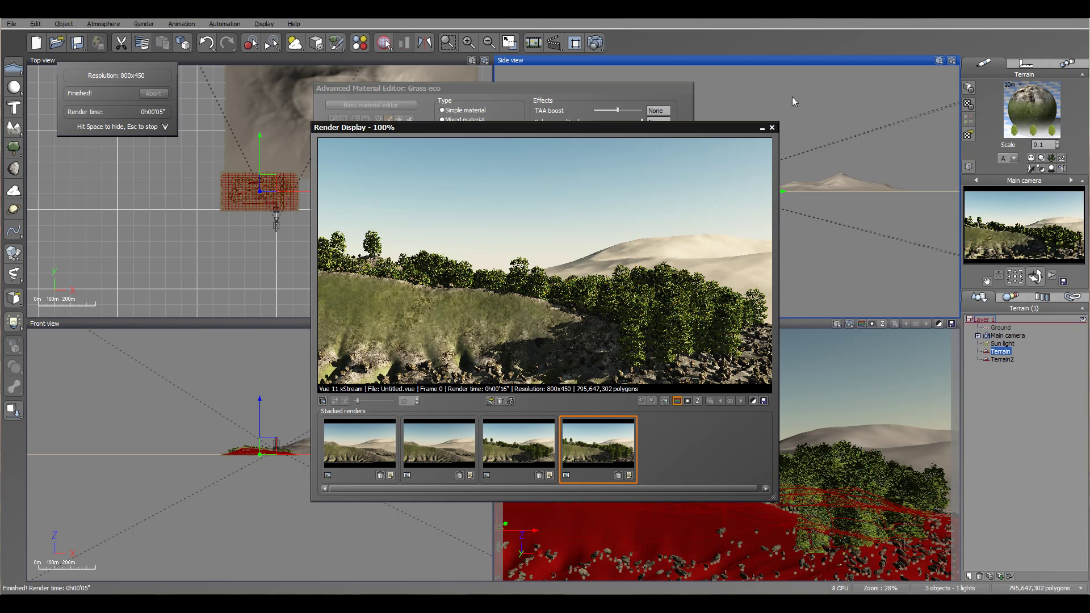
left_click(772, 128)
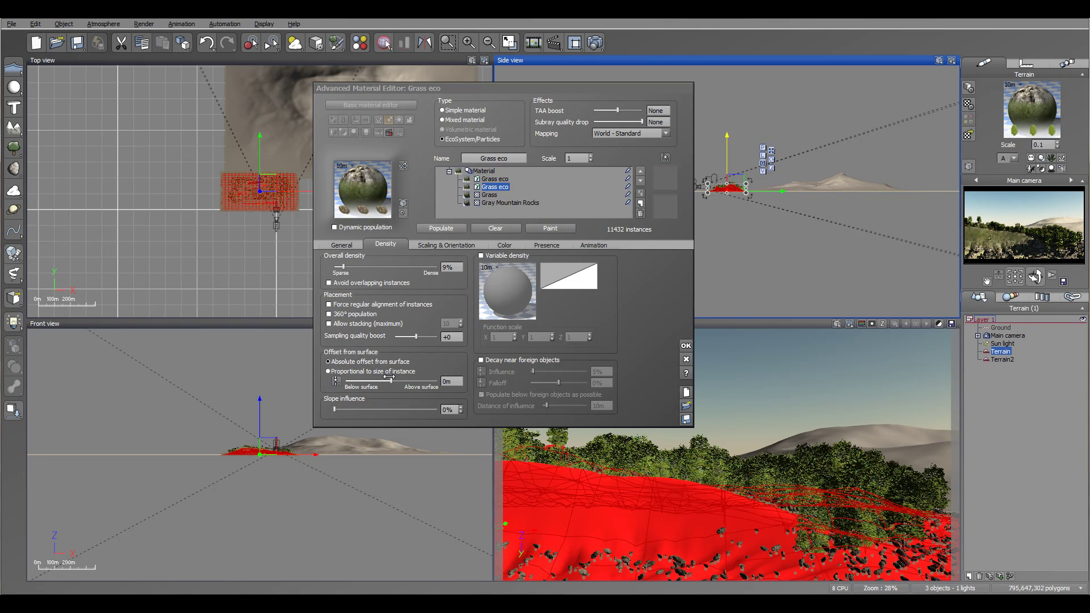
- Sink the ecosystem instances -30cm into the surface, enlarge their overall scale, and repopulate
double_click(448, 382)
left_click(442, 229)
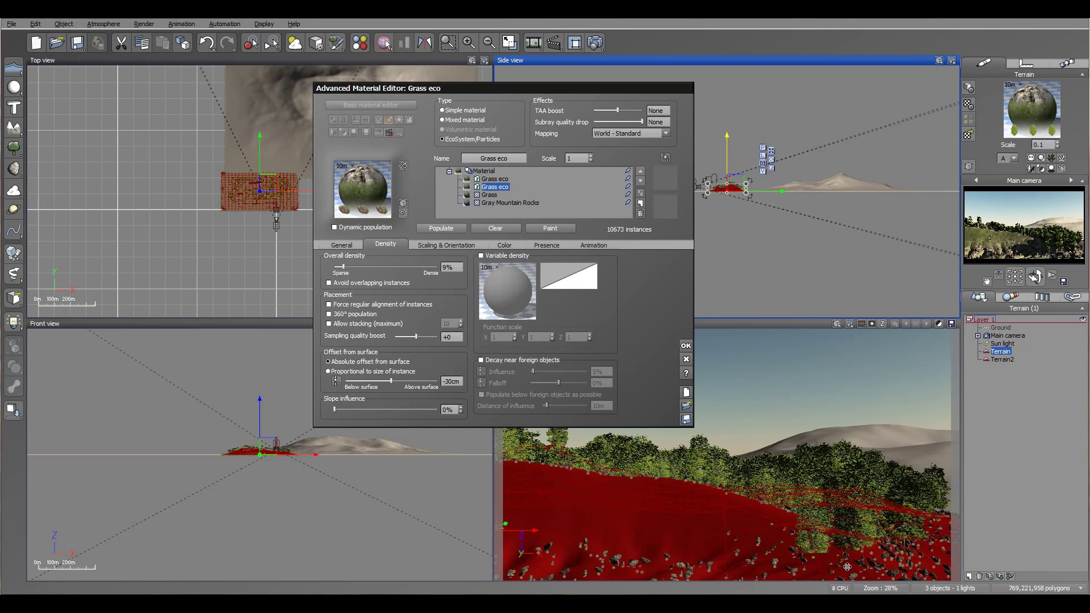
left_click(442, 245)
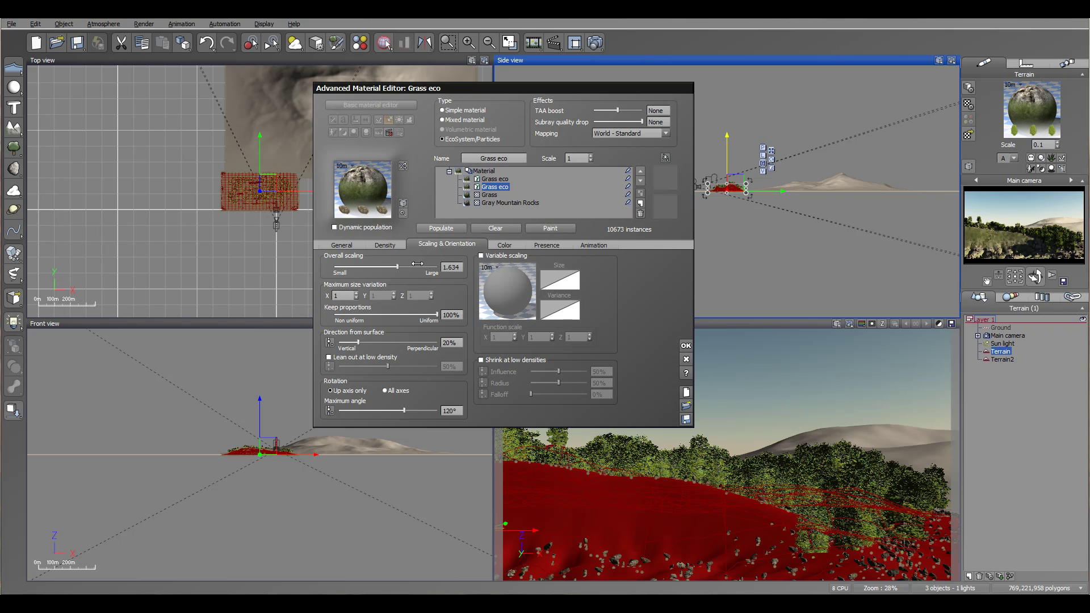
left_click(445, 228)
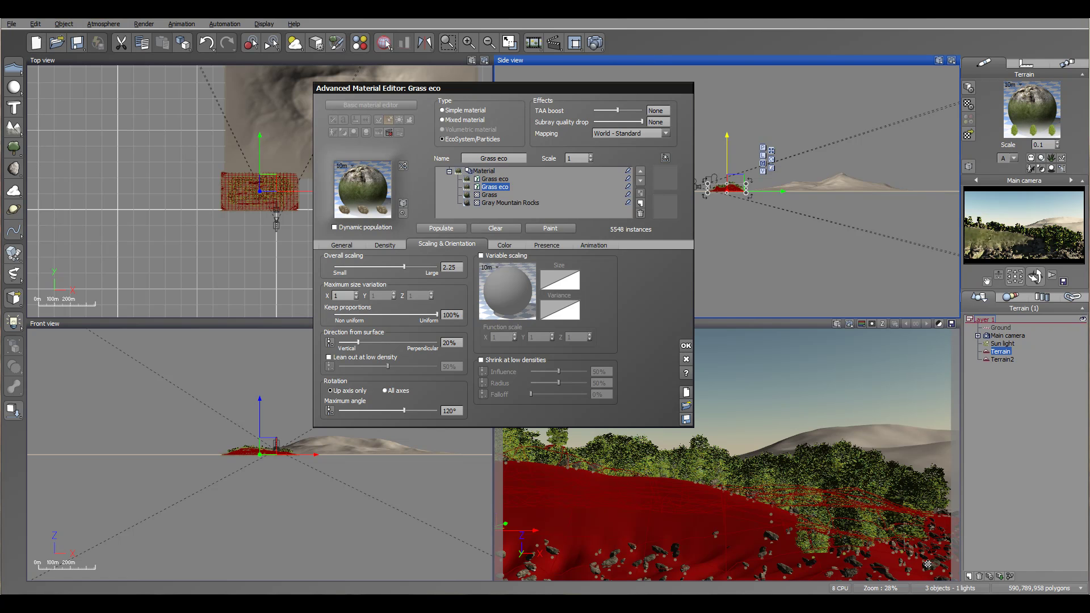
- Thin overall density to 3%, repopulate to 2723 instances, and render a preview
left_click(392, 245)
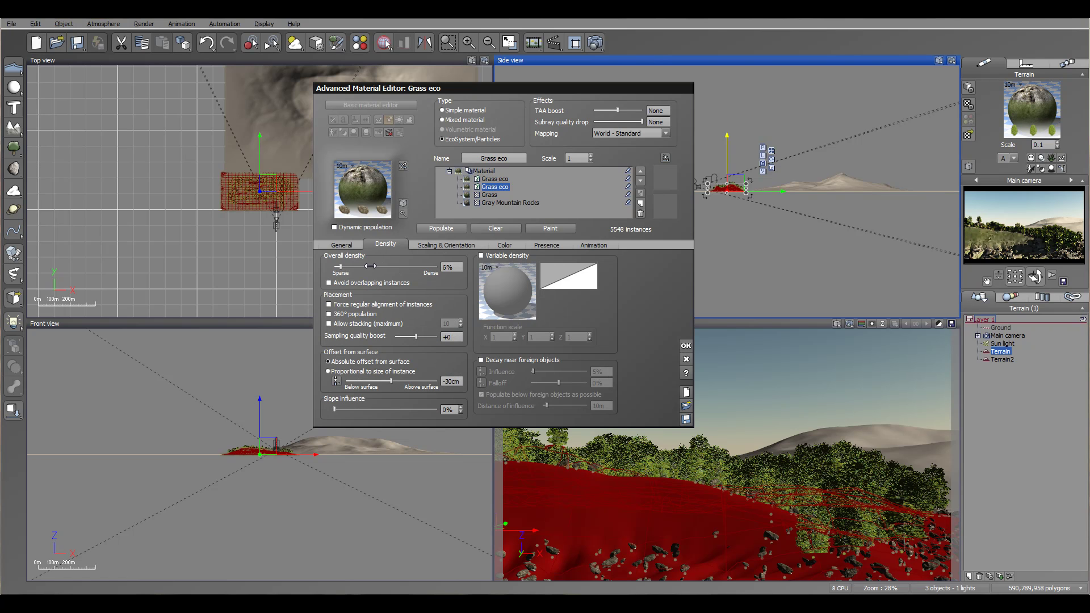
left_click(427, 229)
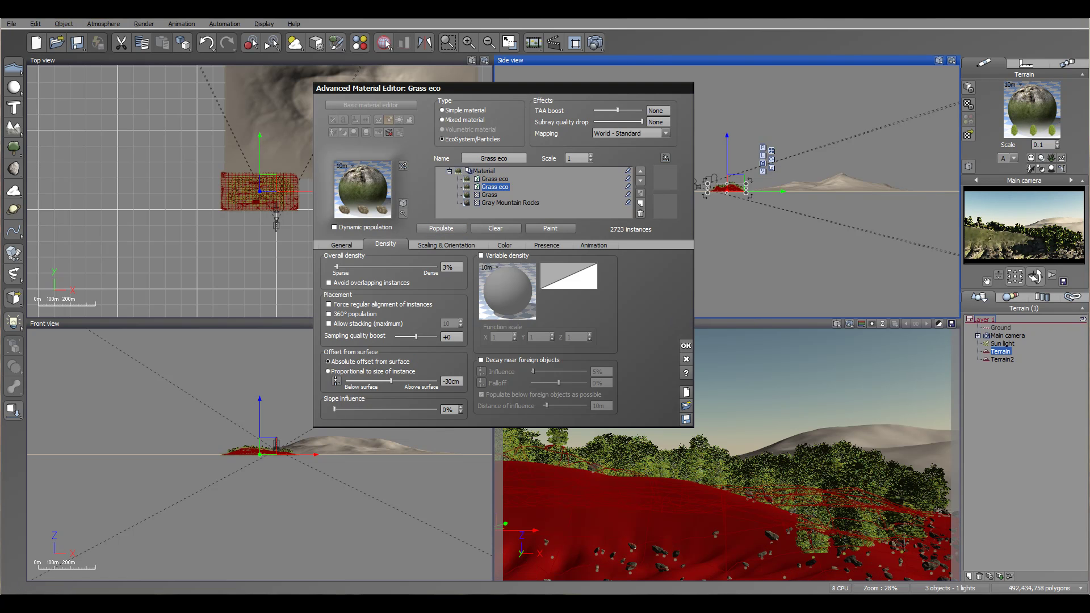
left_click(384, 42)
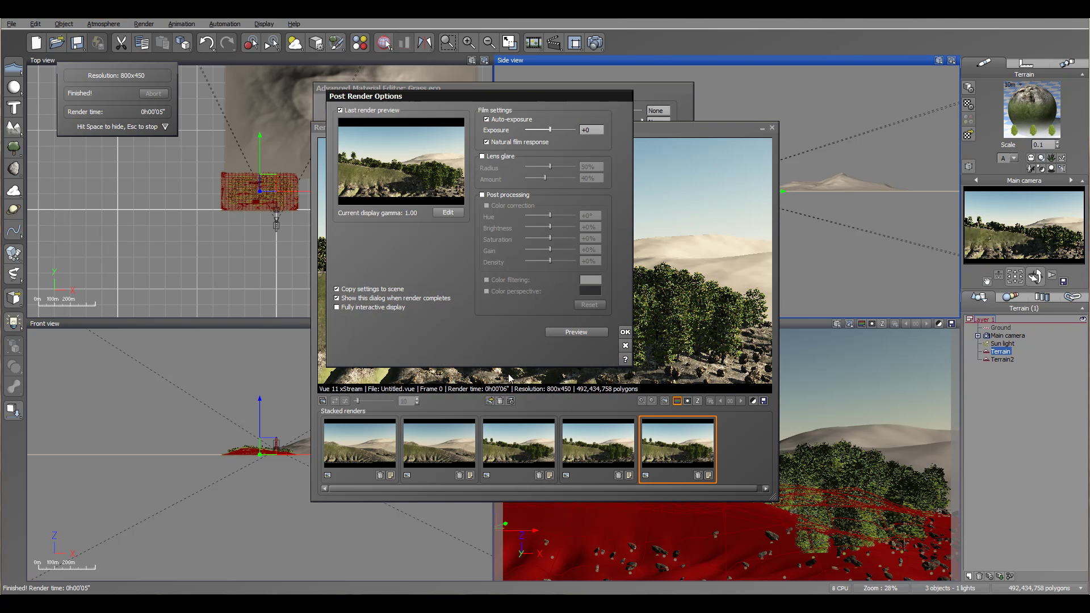
left_click(626, 332)
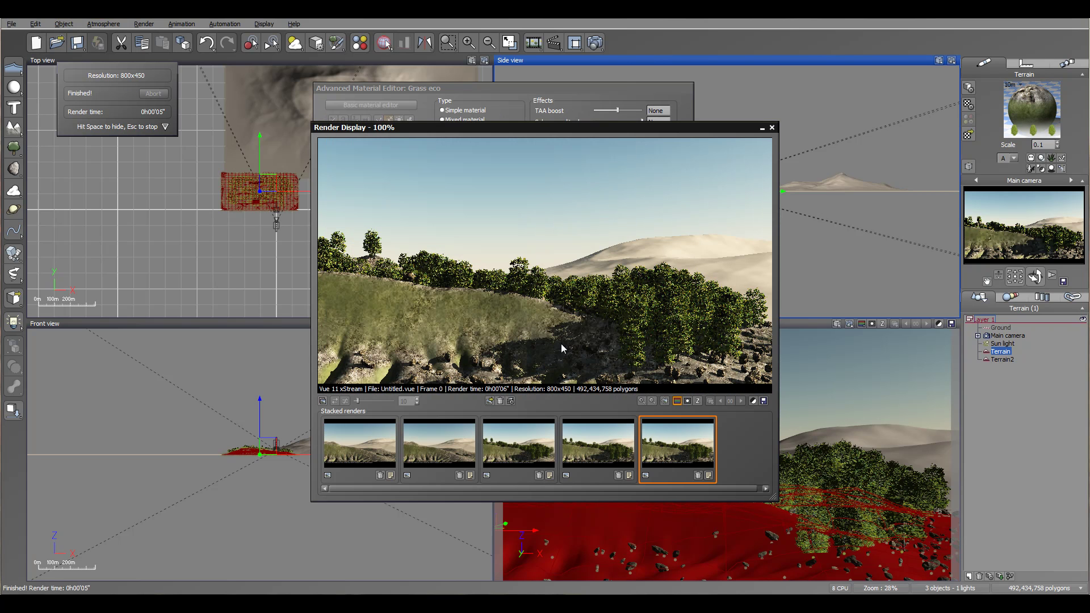
- Accept the Grass eco material, add a Sea water plane, and raise it up to the terrain
left_click(772, 127)
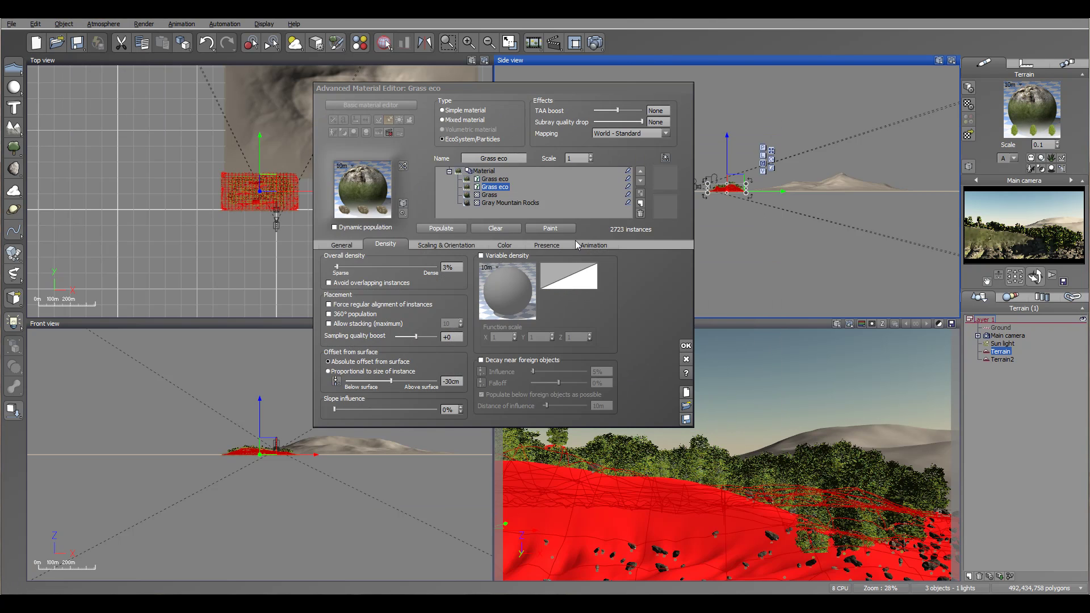
left_click(686, 345)
left_click(14, 68)
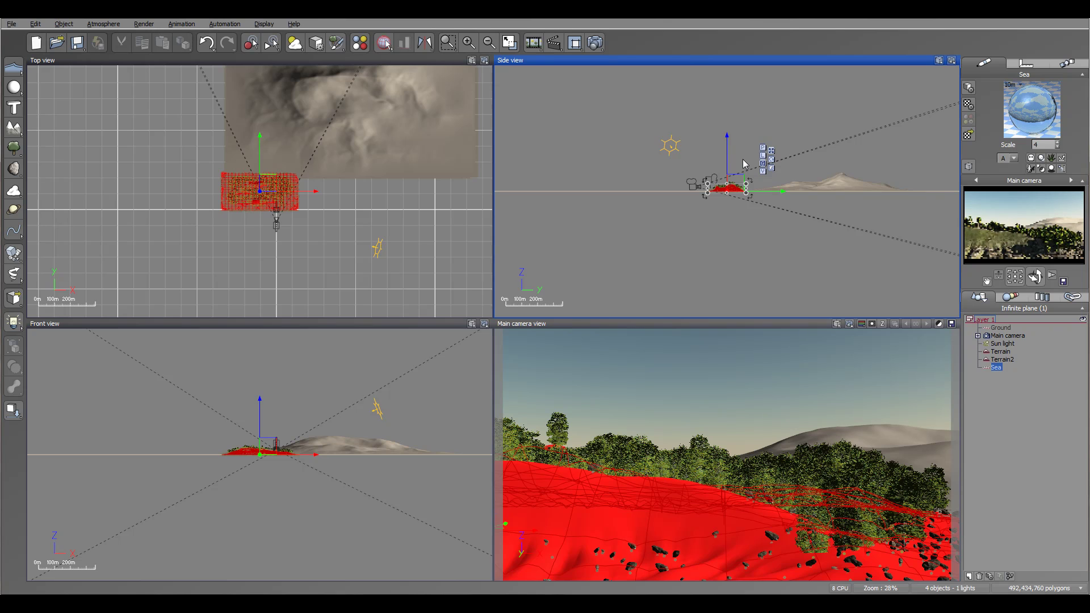
scroll(705, 189, "up", 8)
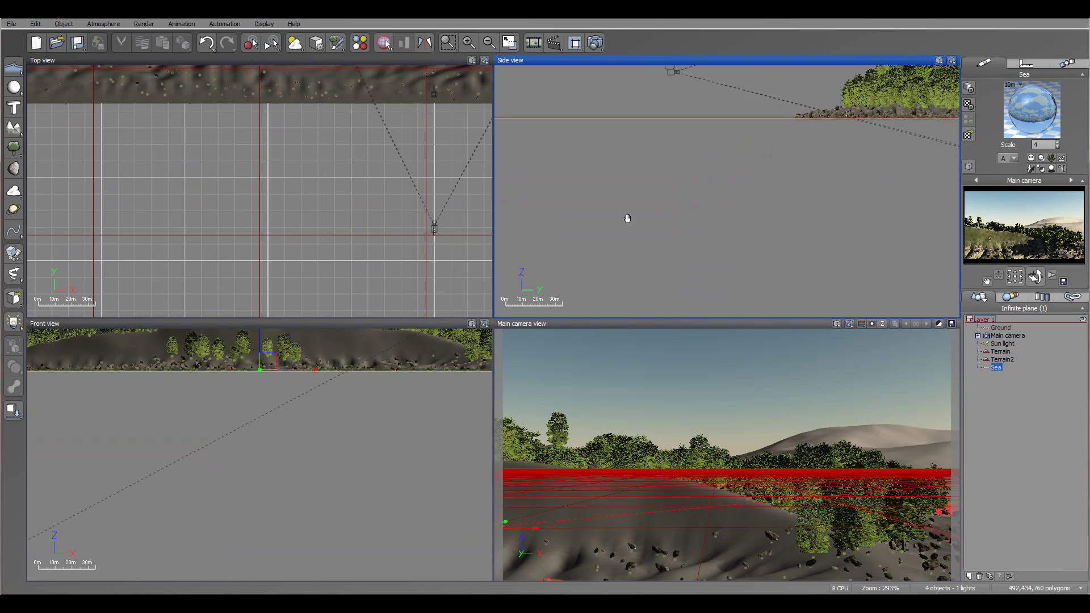
key("ctrl+f")
left_click_drag(747, 156, 747, 152)
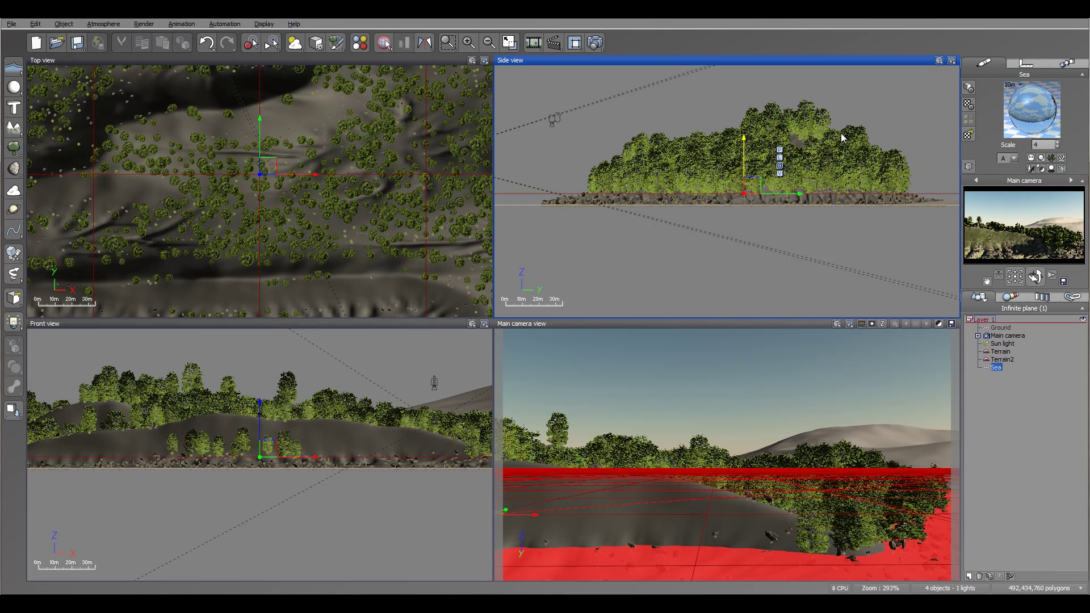
- Shorten the transparency depth of the sea's Default water layer
double_click(1033, 115)
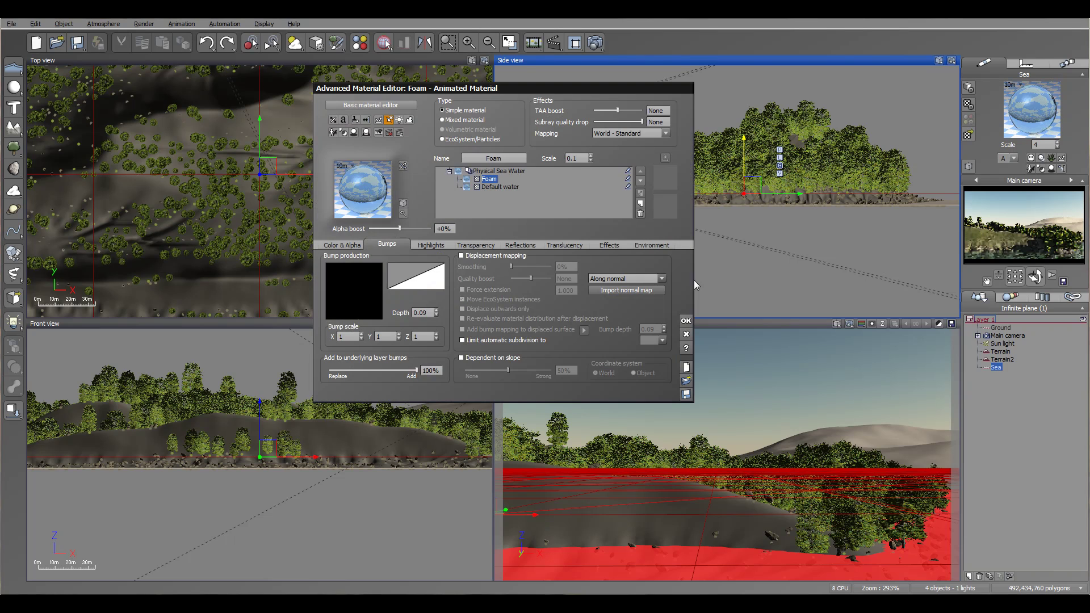
left_click(496, 188)
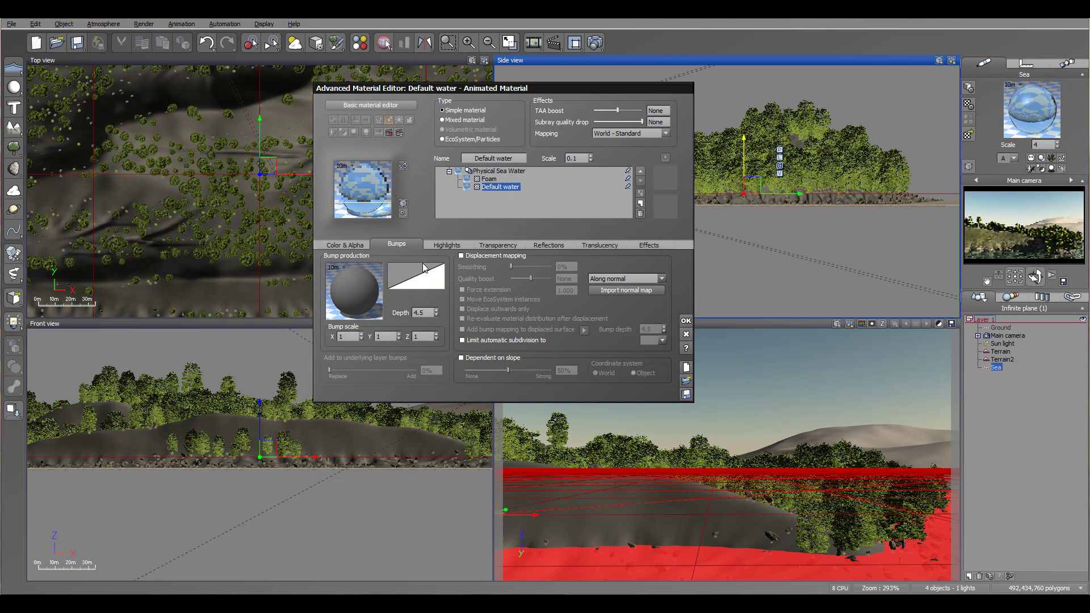
left_click(497, 245)
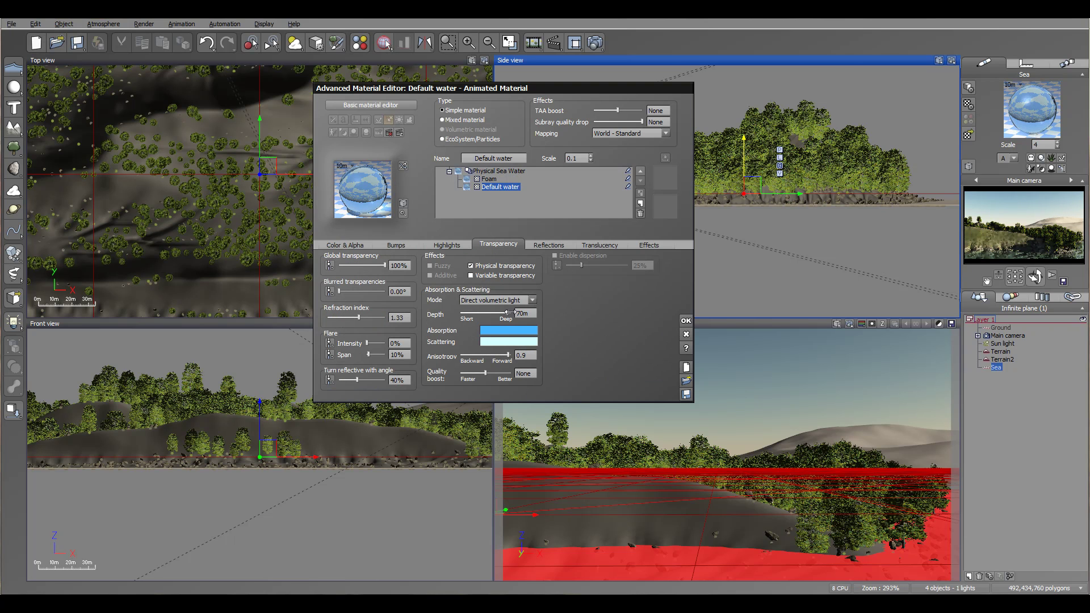
left_click_drag(507, 312, 470, 312)
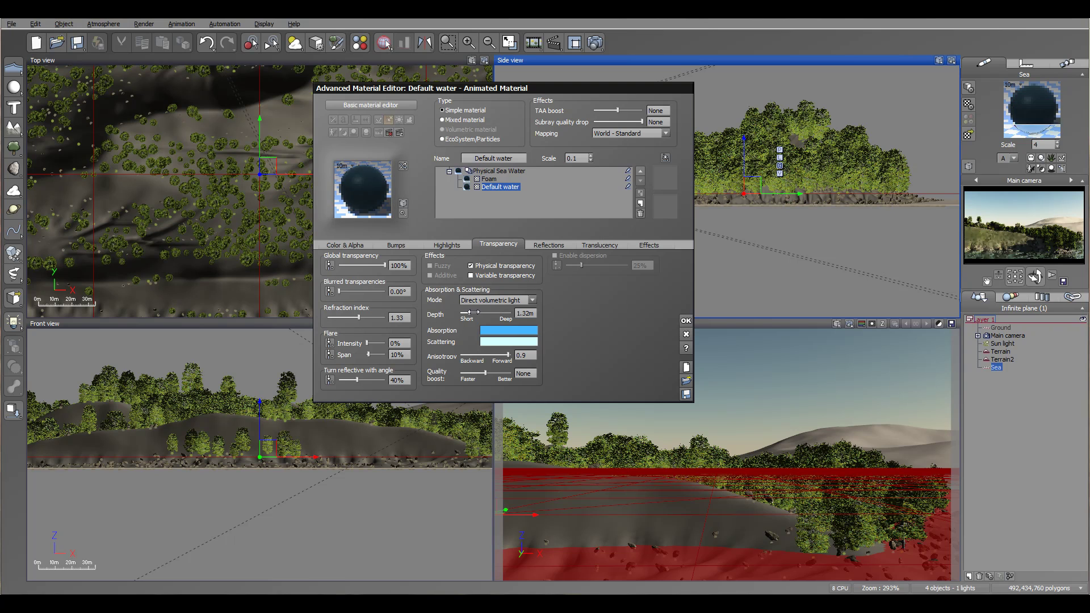
left_click_drag(470, 312, 491, 314)
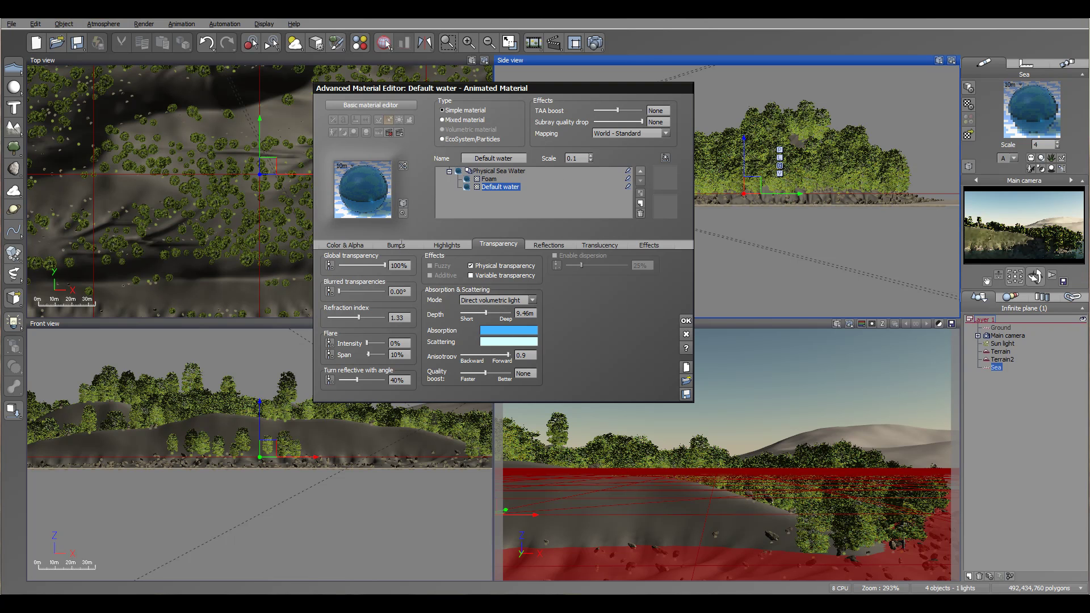
- Lower the water's bump depth, reduce the sea material scale to 1.3, and render the scene
left_click(404, 244)
left_click_drag(436, 311, 436, 318)
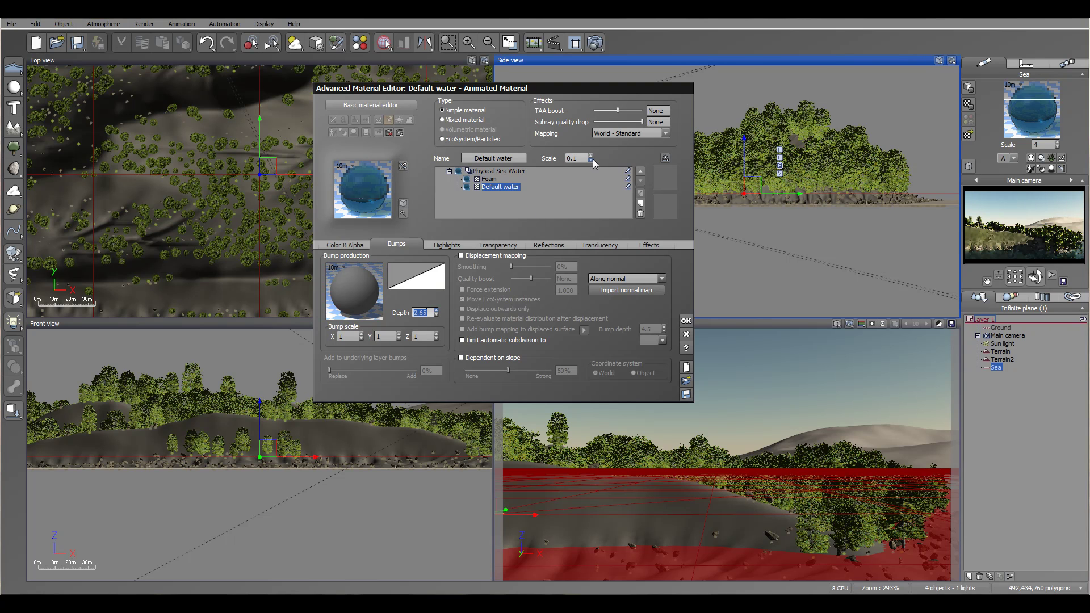
left_click(686, 322)
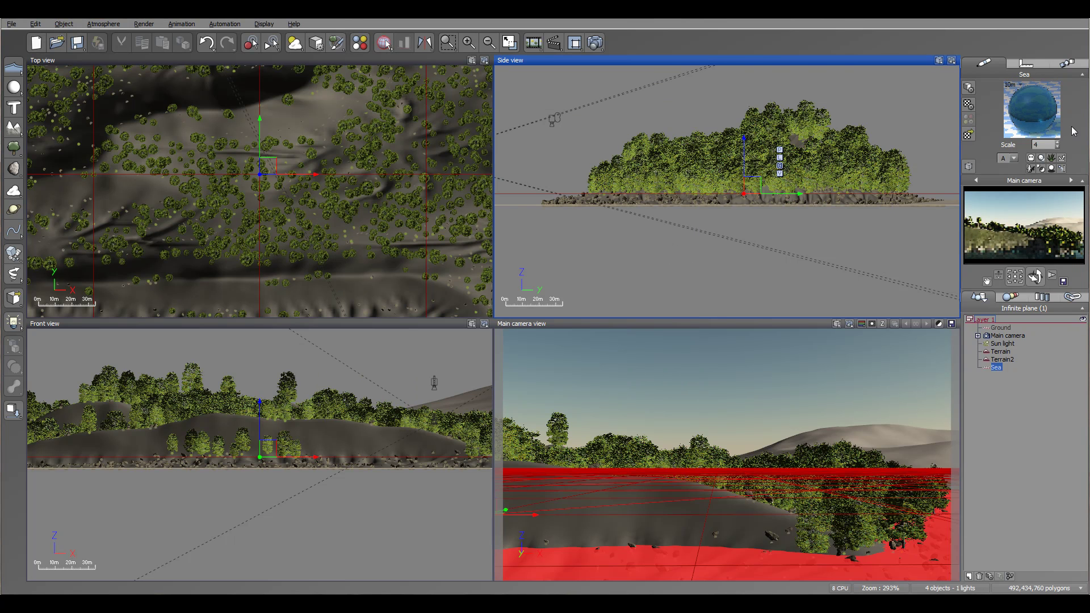
left_click_drag(1057, 145, 1057, 150)
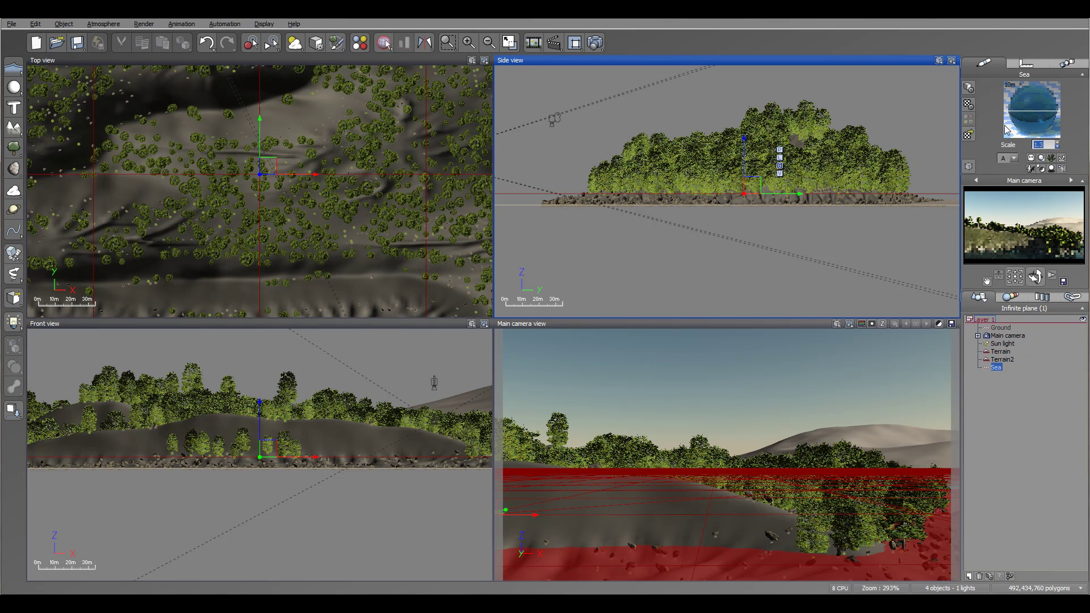
left_click(595, 42)
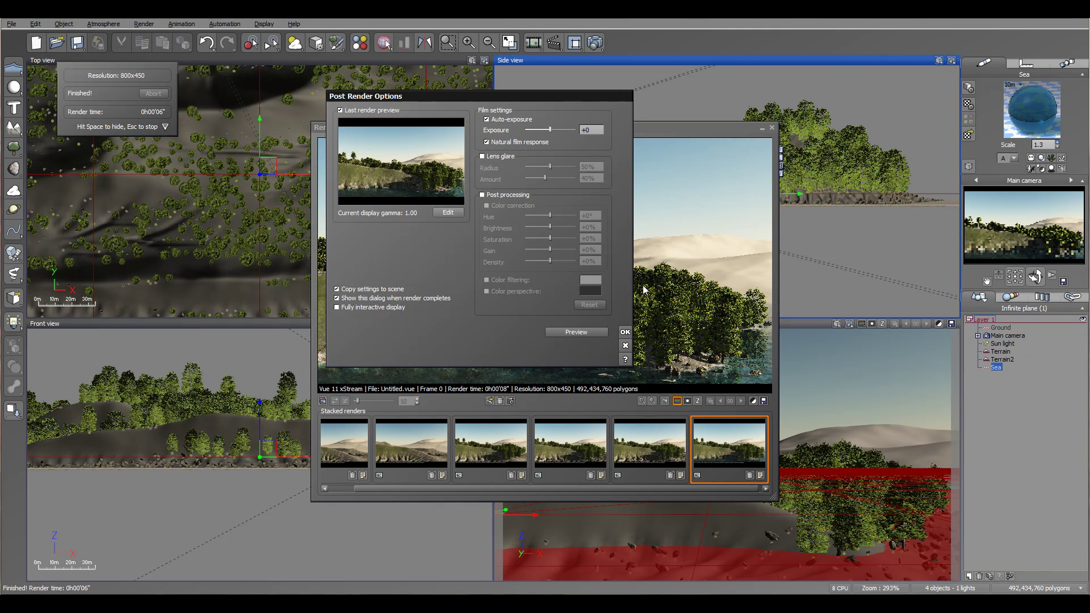
left_click(625, 333)
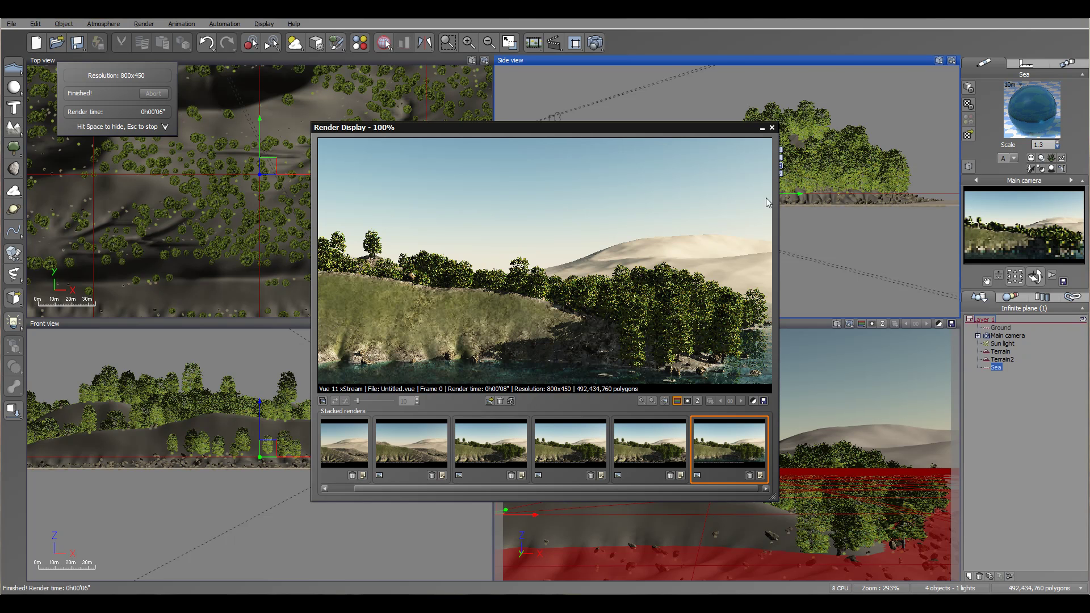
- Replace Terrain2's material with Snowy Scrublands
left_click(773, 128)
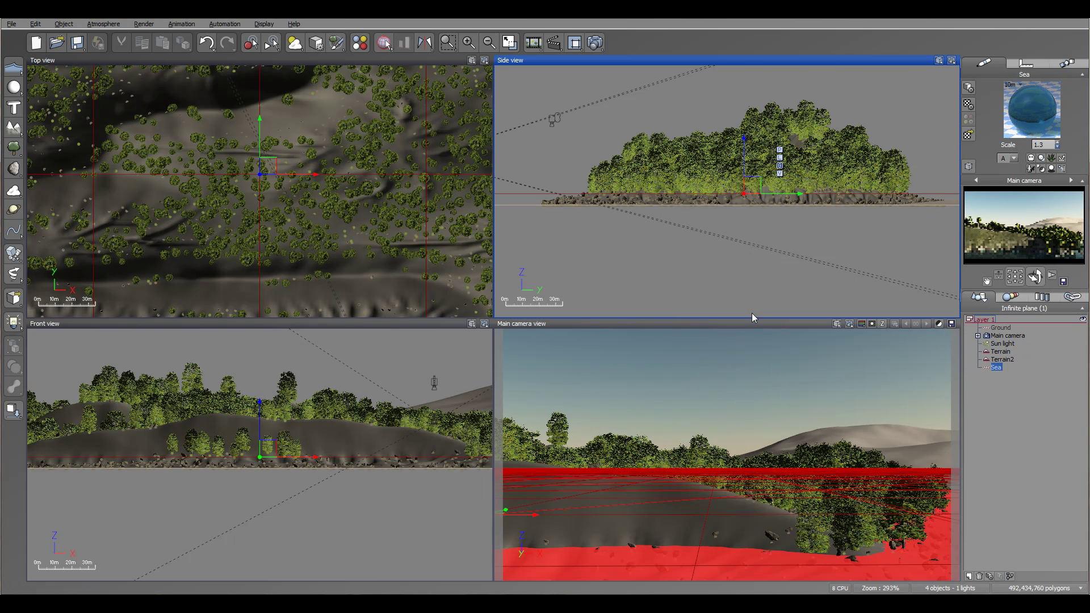
left_click(1002, 359)
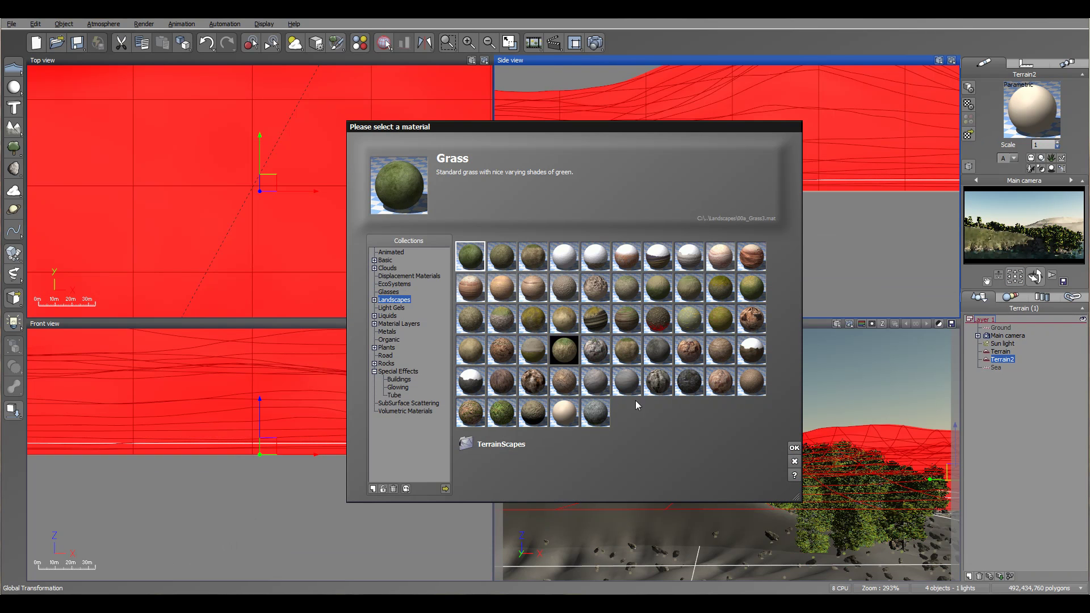
left_click(502, 382)
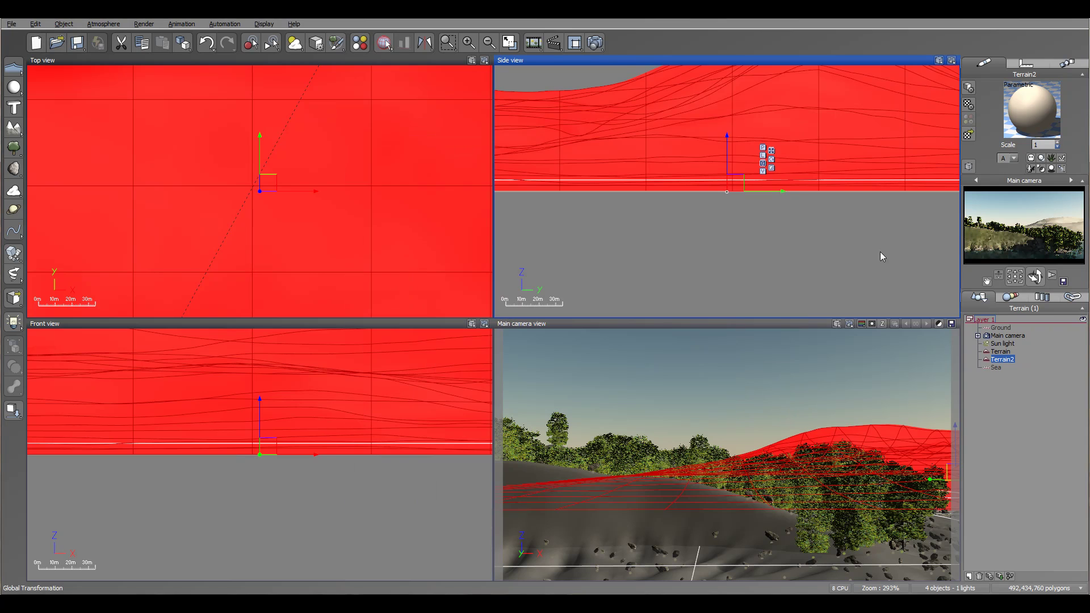
left_click(794, 447)
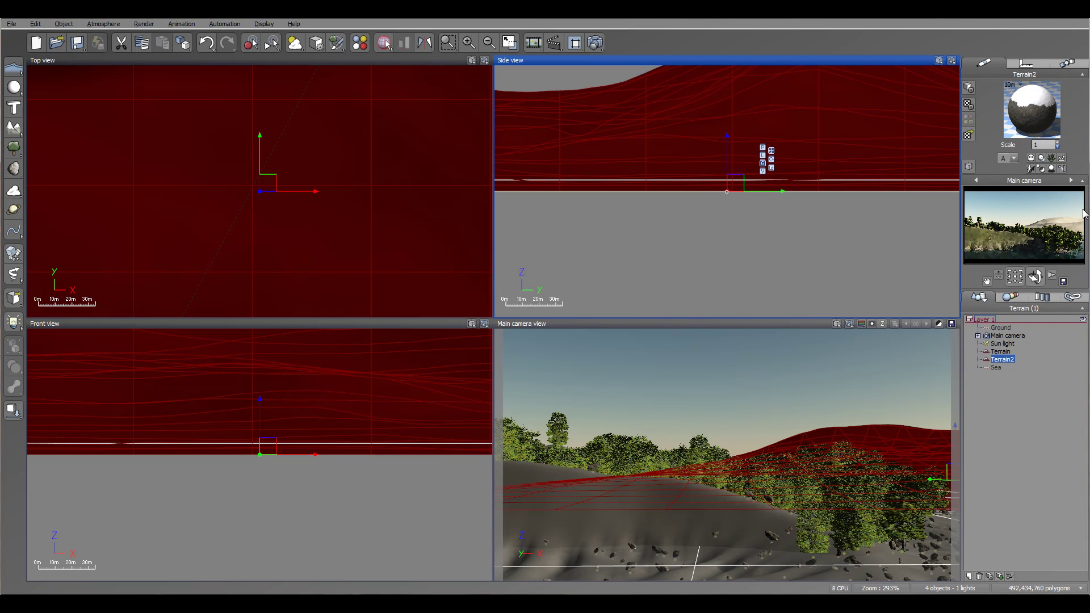
- Lower the Scrubland mixing proportion to 27.99% in the Snowy Scrublands material and accept it
double_click(1032, 109)
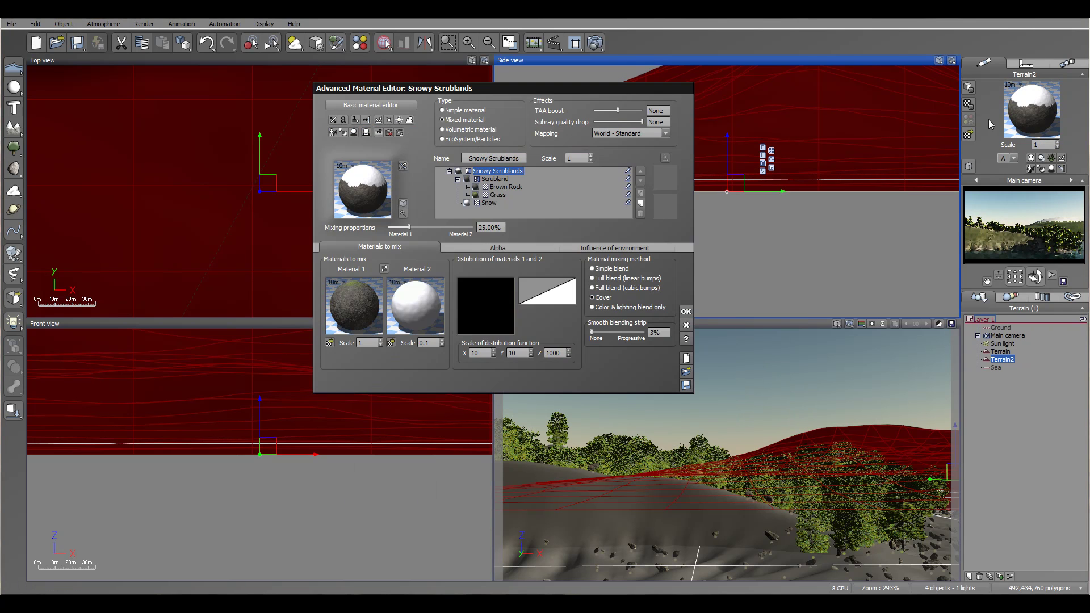
left_click(495, 179)
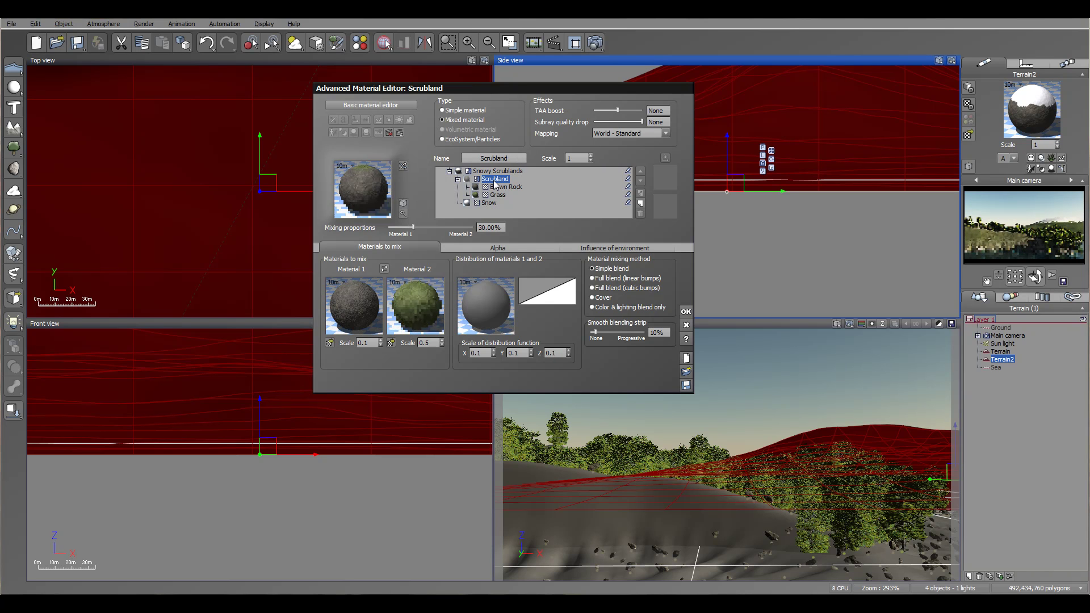
left_click(498, 171)
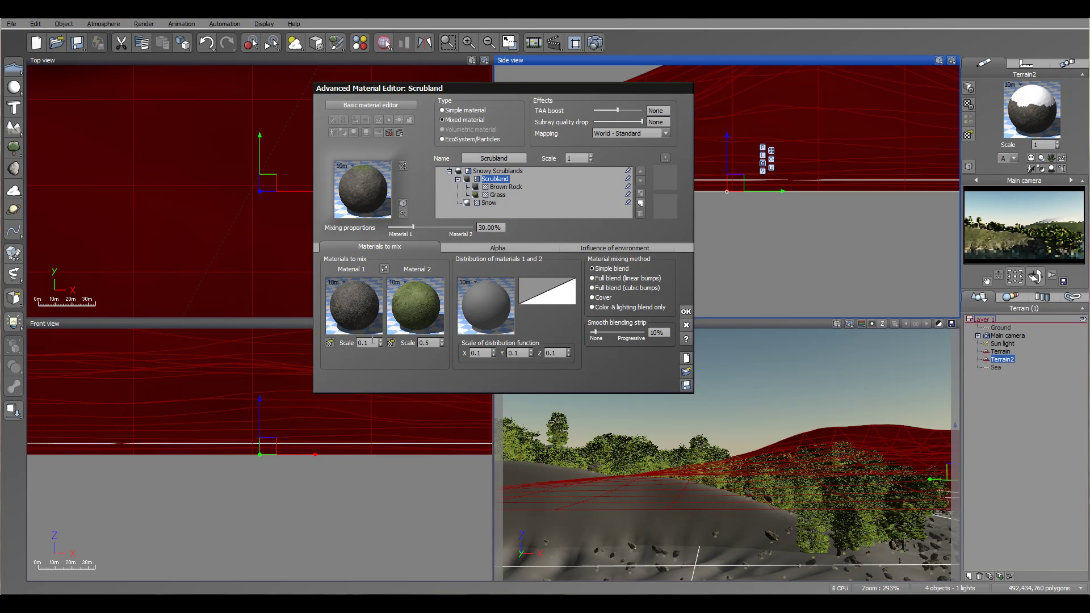
left_click(496, 178)
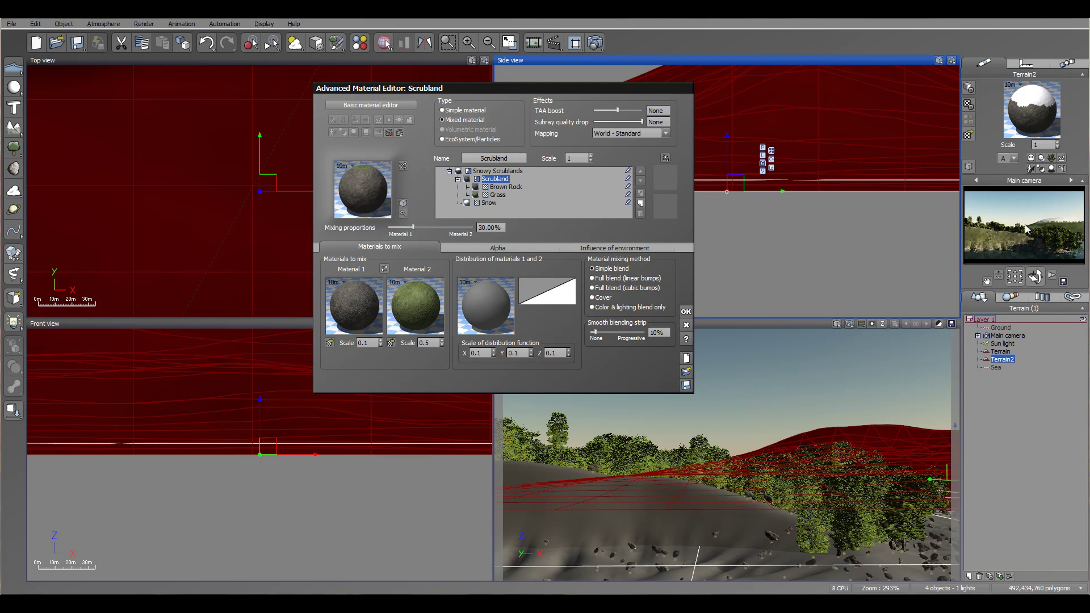
left_click_drag(439, 226, 435, 226)
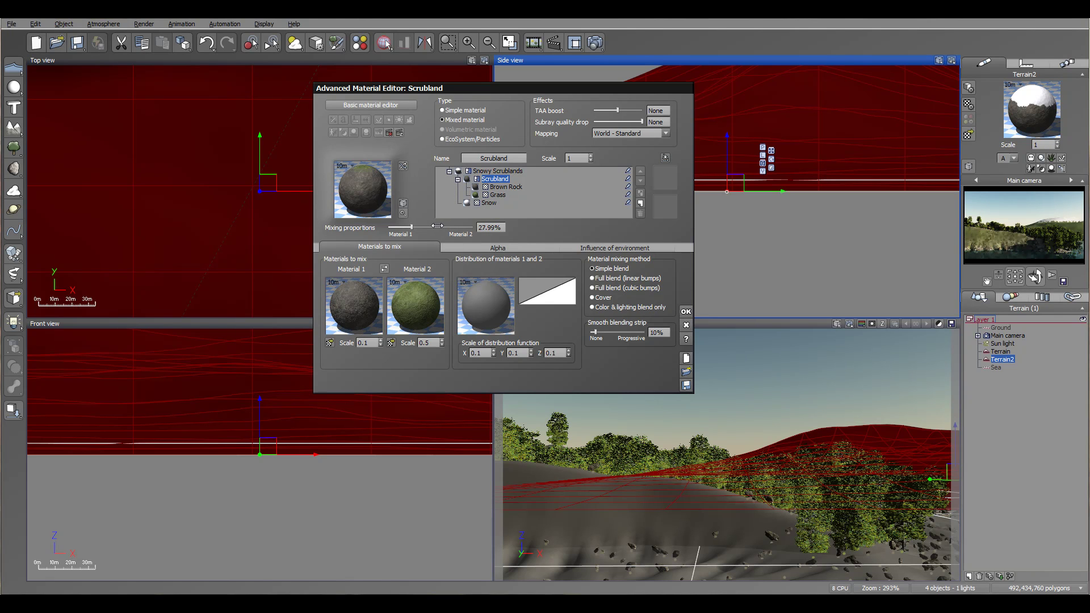
left_click(1043, 220)
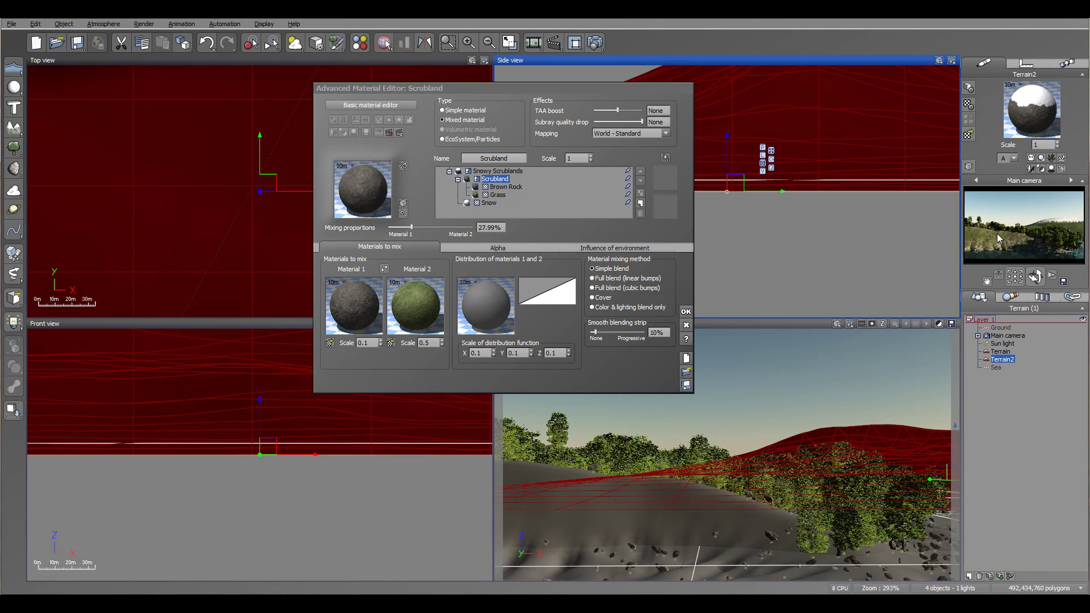
left_click(497, 171)
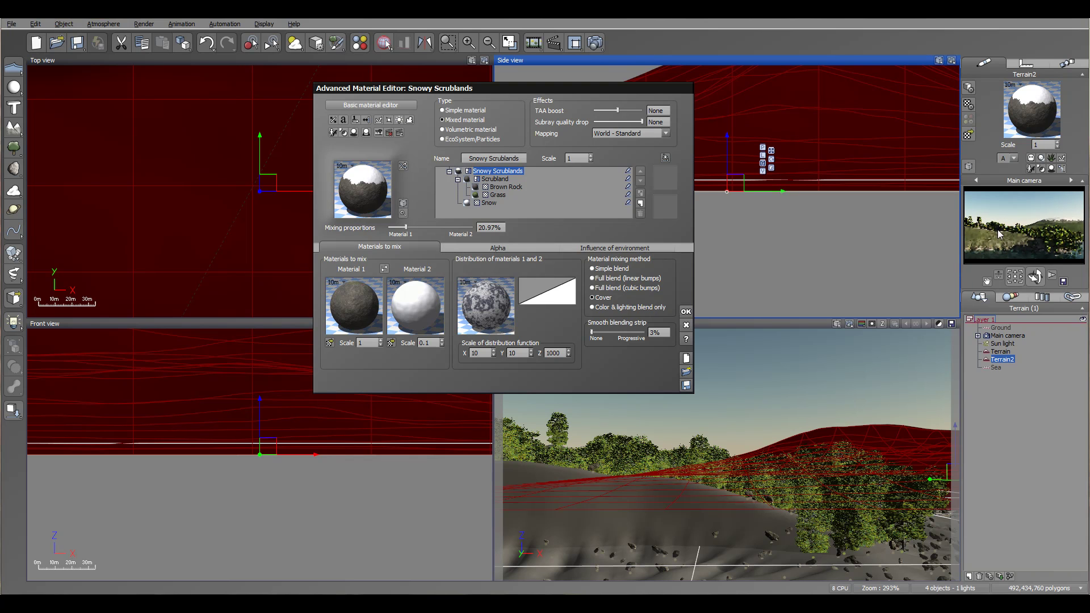
left_click(1065, 219)
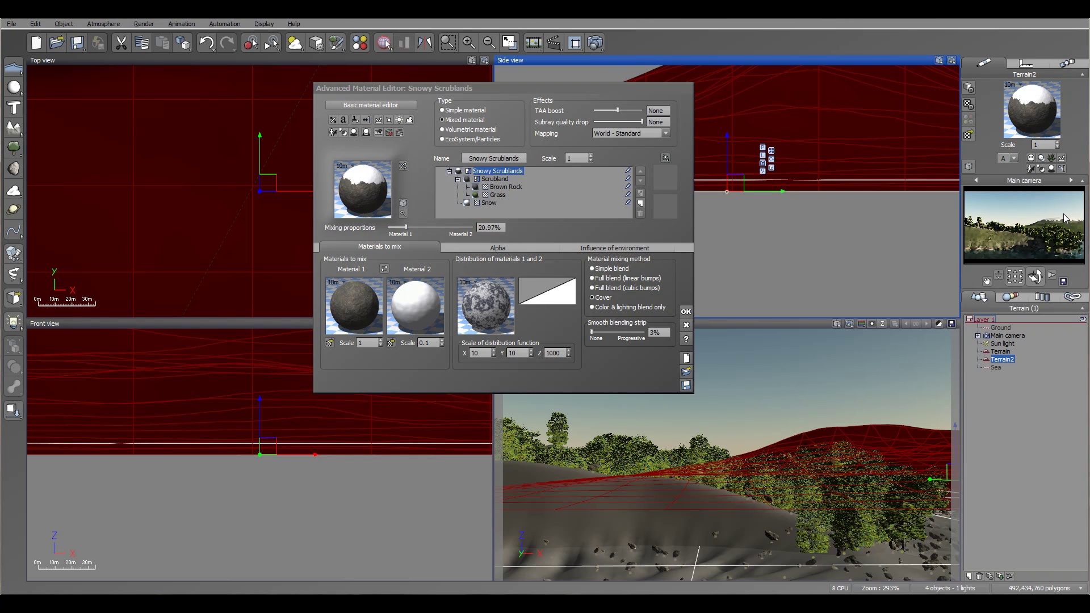
left_click(686, 311)
- Render the main camera view with Ctrl+F9 and close the finished render
key("ctrl+F9")
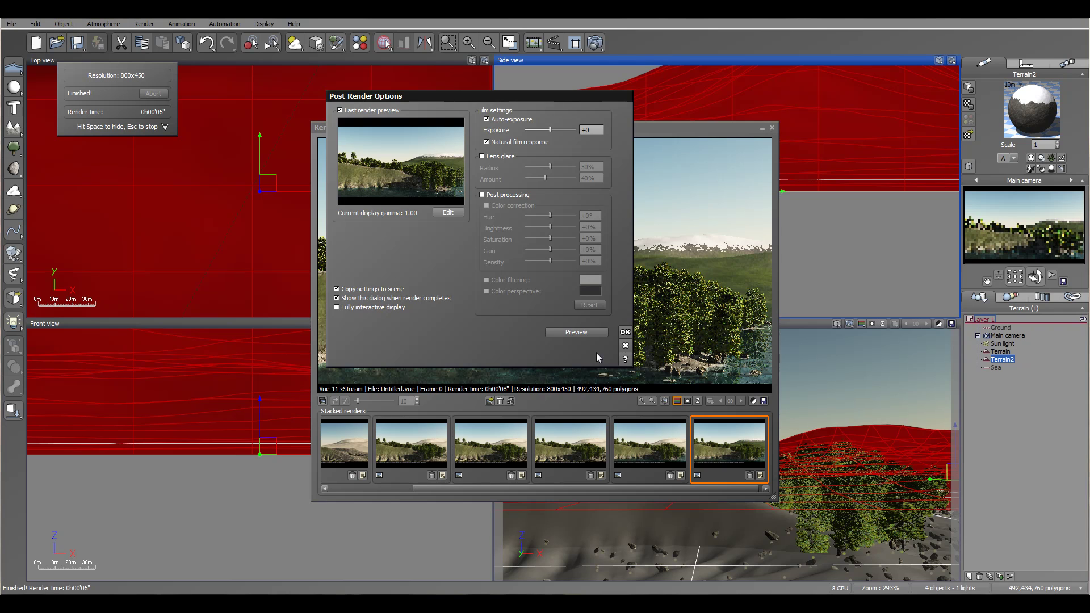
left_click(625, 333)
left_click(772, 128)
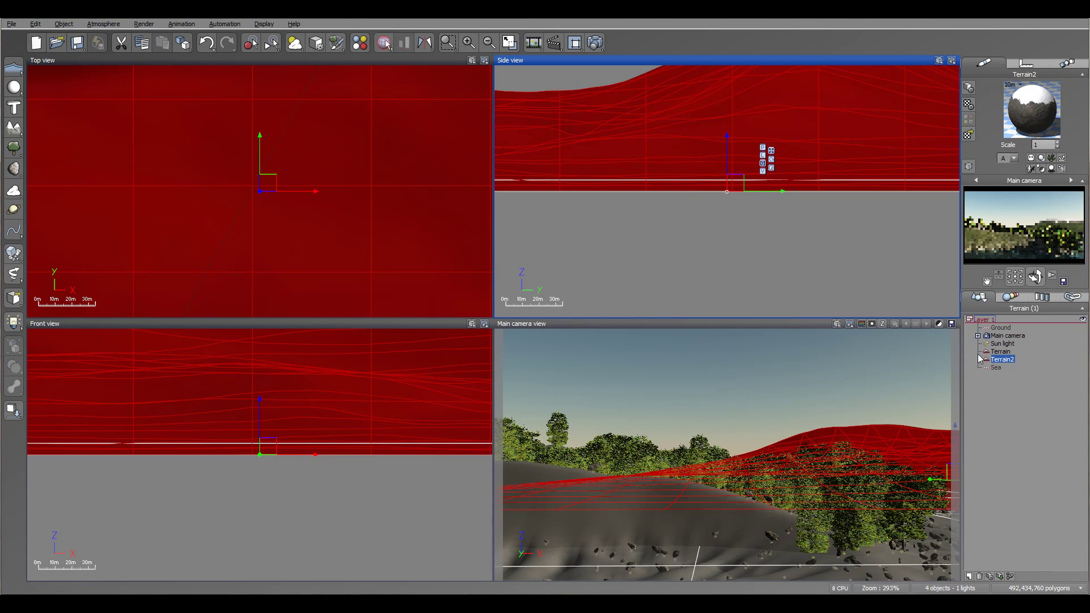
- Reposition the Sun light over the scene and drop it low toward the horizon
left_click(1003, 344)
scroll(365, 237, "down", 6)
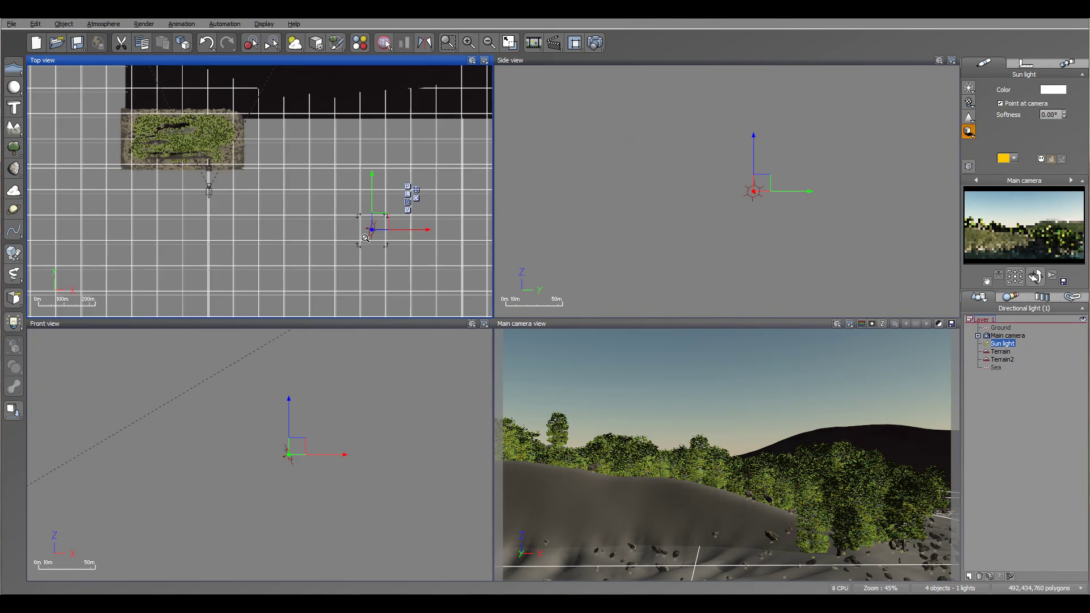
scroll(364, 237, "up", 4)
left_click_drag(366, 233, 367, 180)
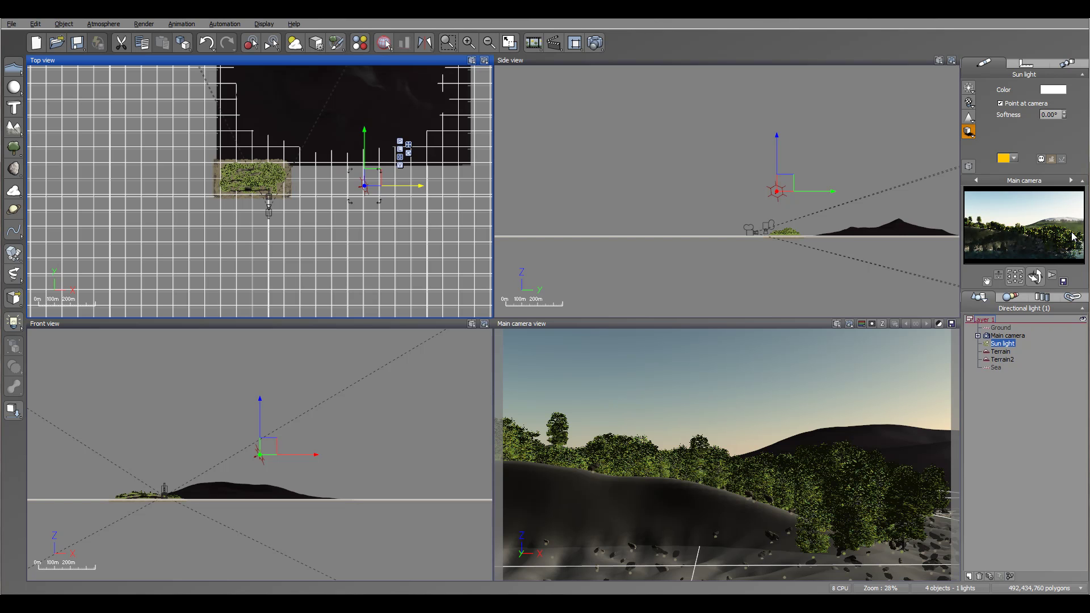
right_click_drag(823, 185, 706, 133)
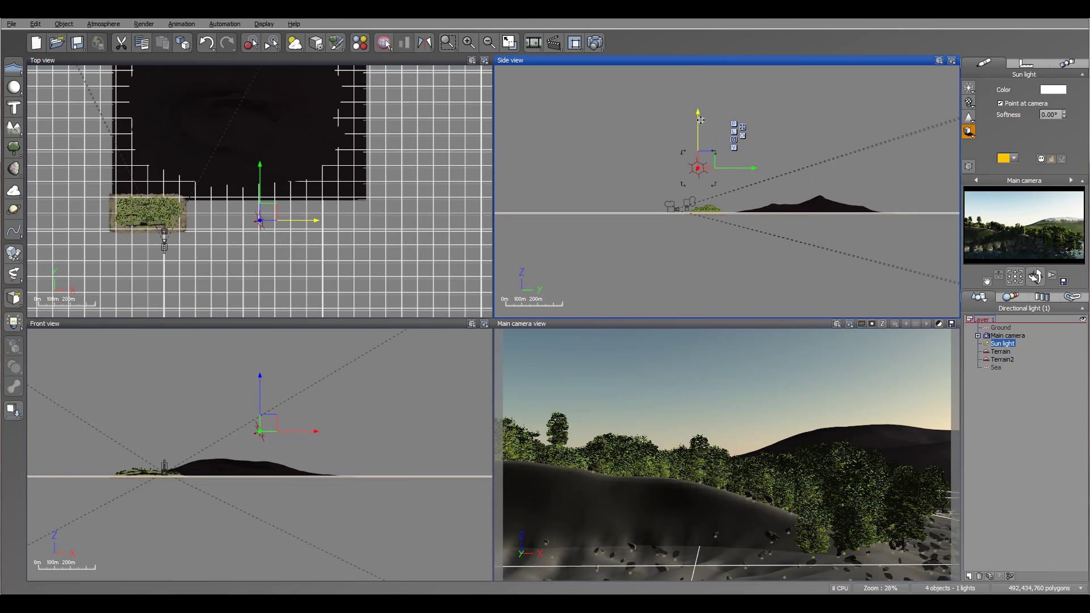
left_click_drag(700, 124, 700, 135)
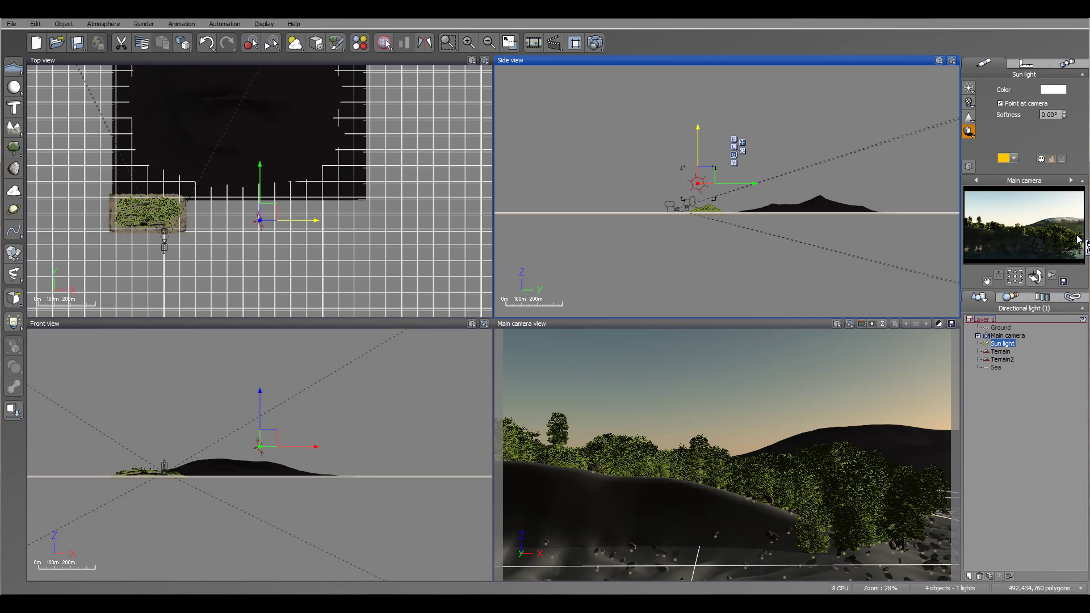
left_click(102, 23)
- Change the ambient light colour to a duller grey-blue, RGB 176, 184, 191
left_click(121, 95)
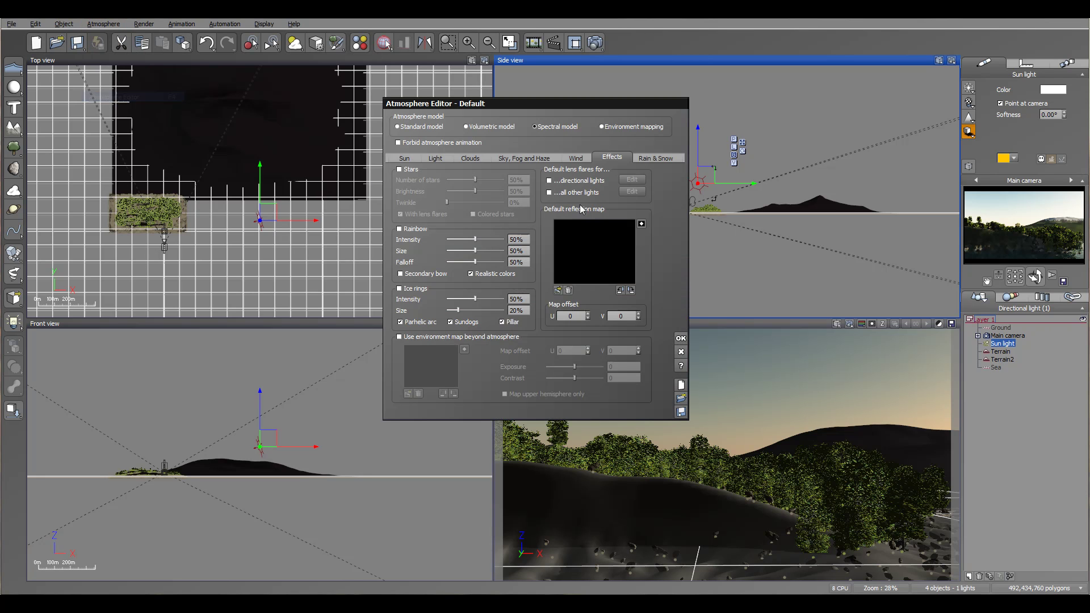
left_click(435, 161)
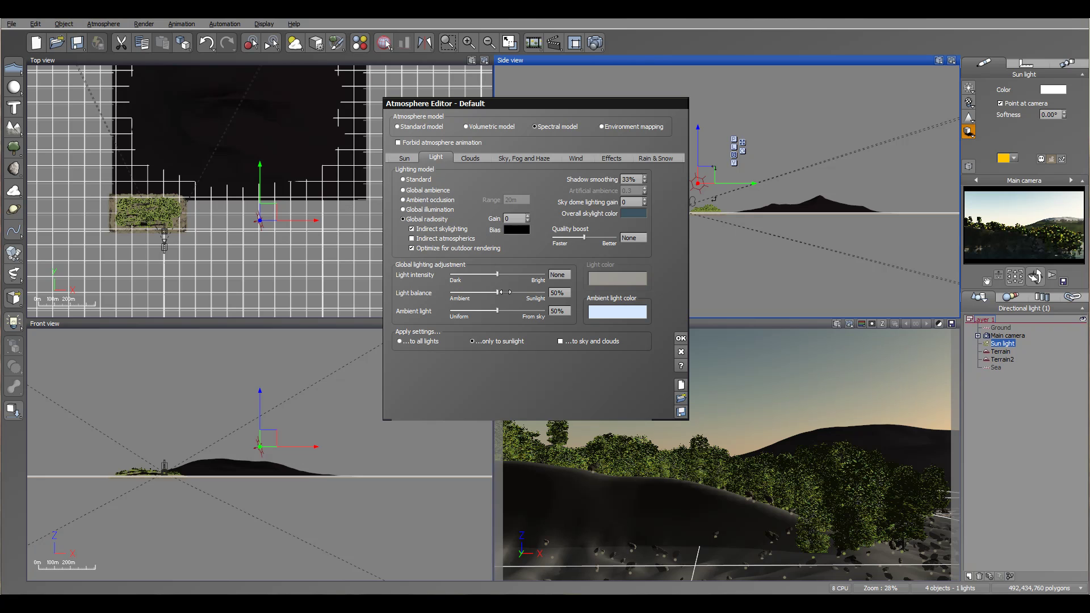
left_click(616, 315)
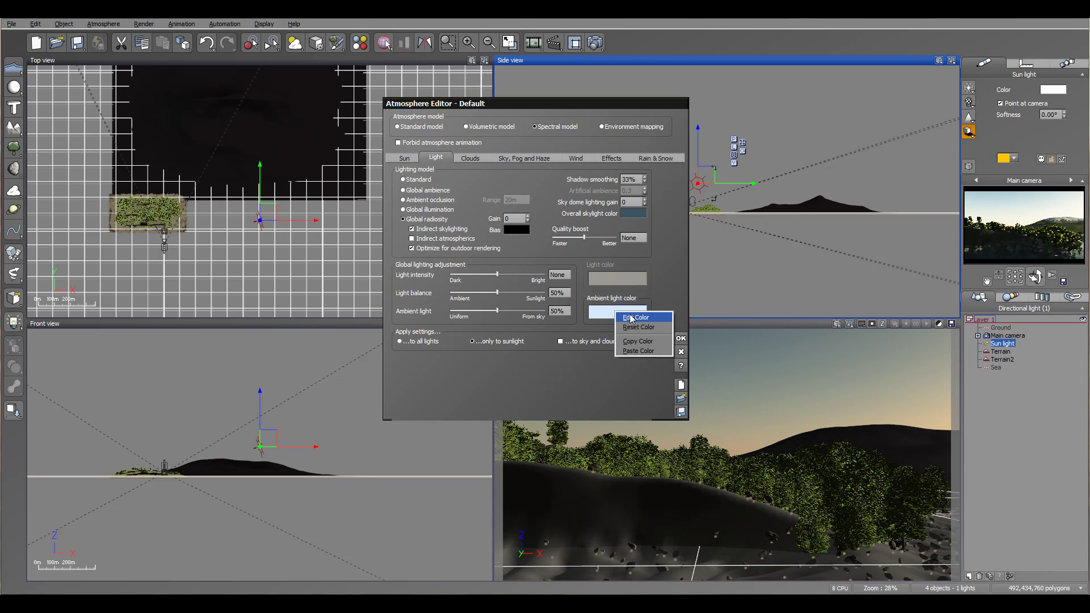
left_click(625, 317)
left_click(647, 376)
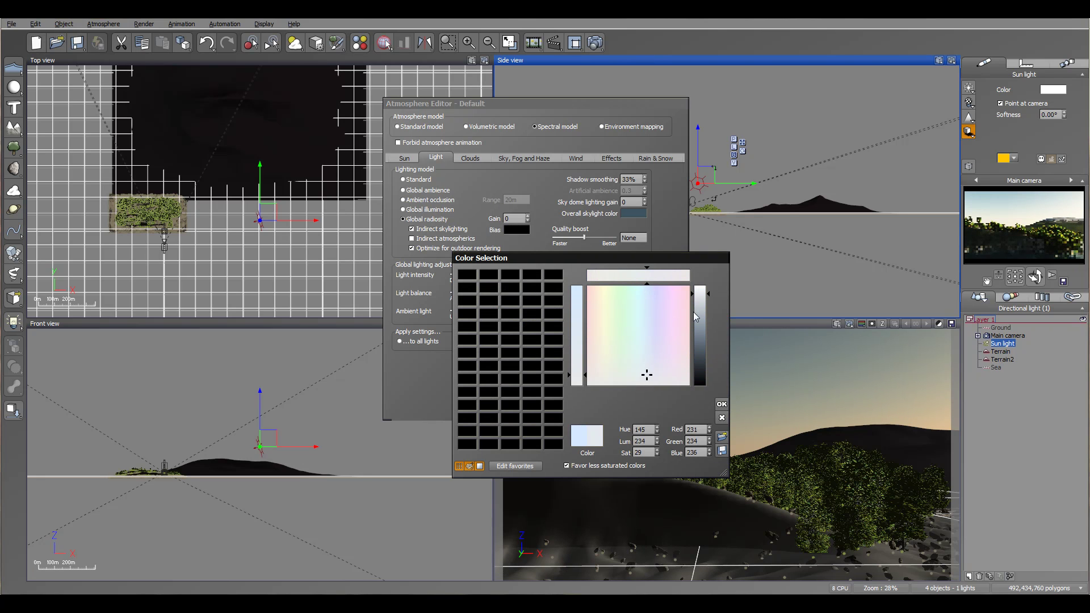
left_click_drag(700, 294, 701, 313)
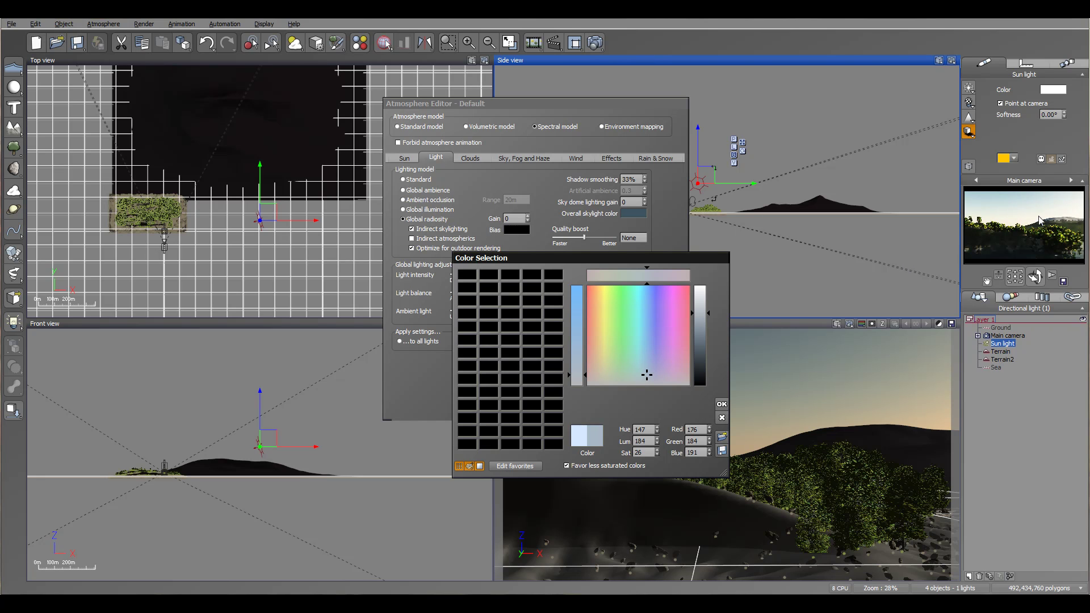
left_click(722, 405)
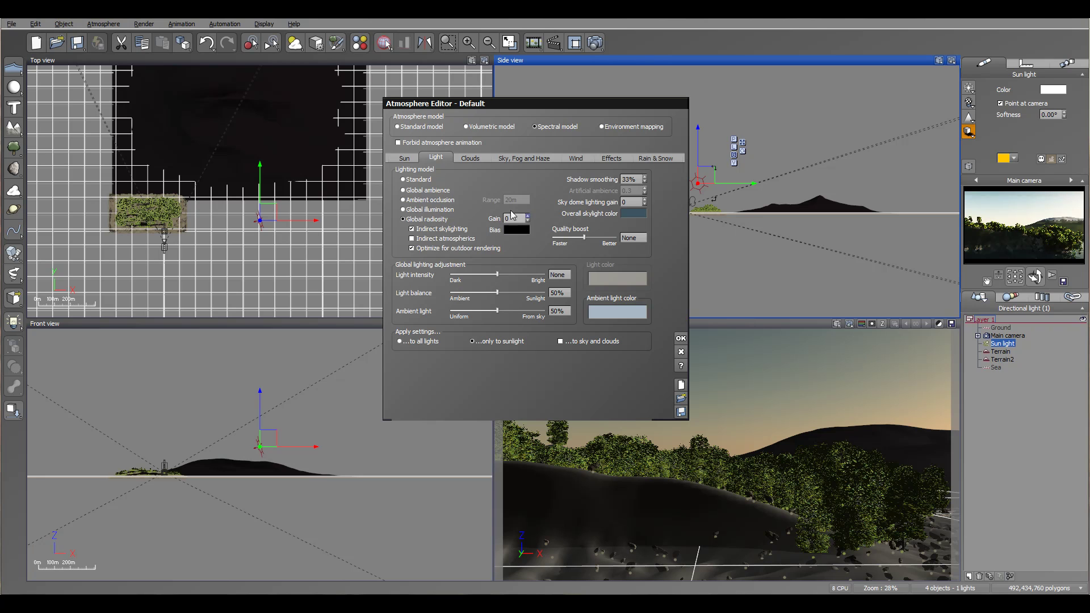
- Add a Dark Cumulus cloud layer
left_click(469, 157)
left_click(503, 181)
left_click(791, 448)
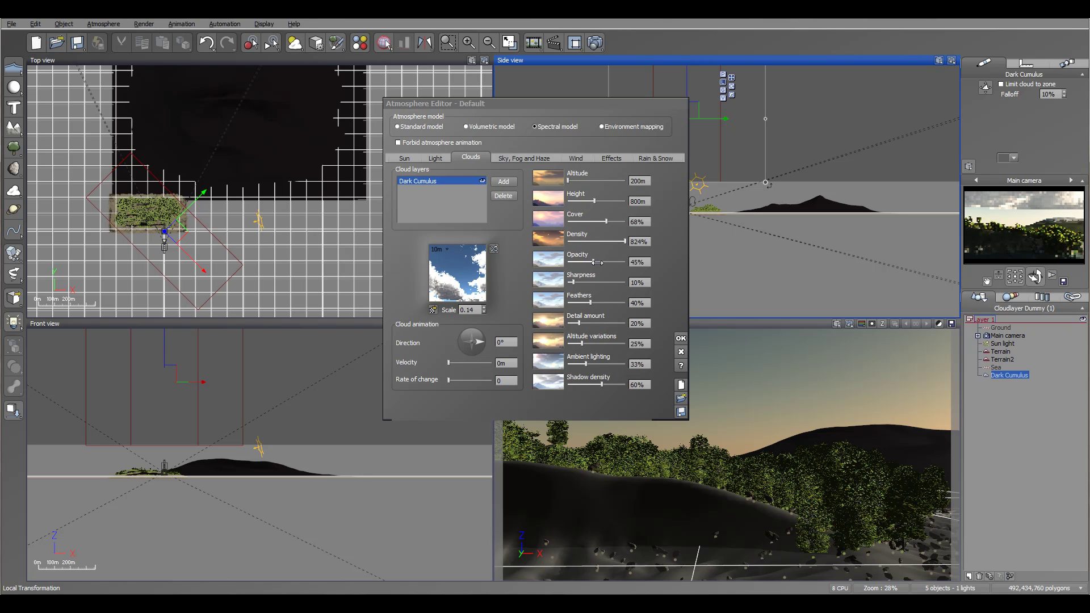
- Set the clouds to 100% opacity, 29% density, 59% detail amount and 43% cover
left_click_drag(593, 262, 633, 262)
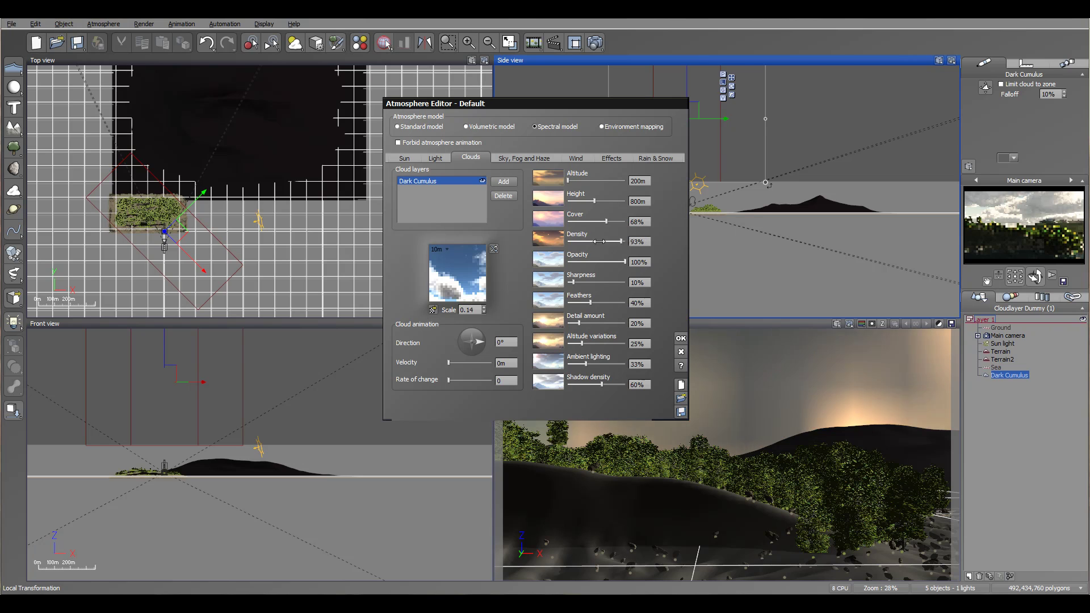
left_click_drag(620, 241, 584, 241)
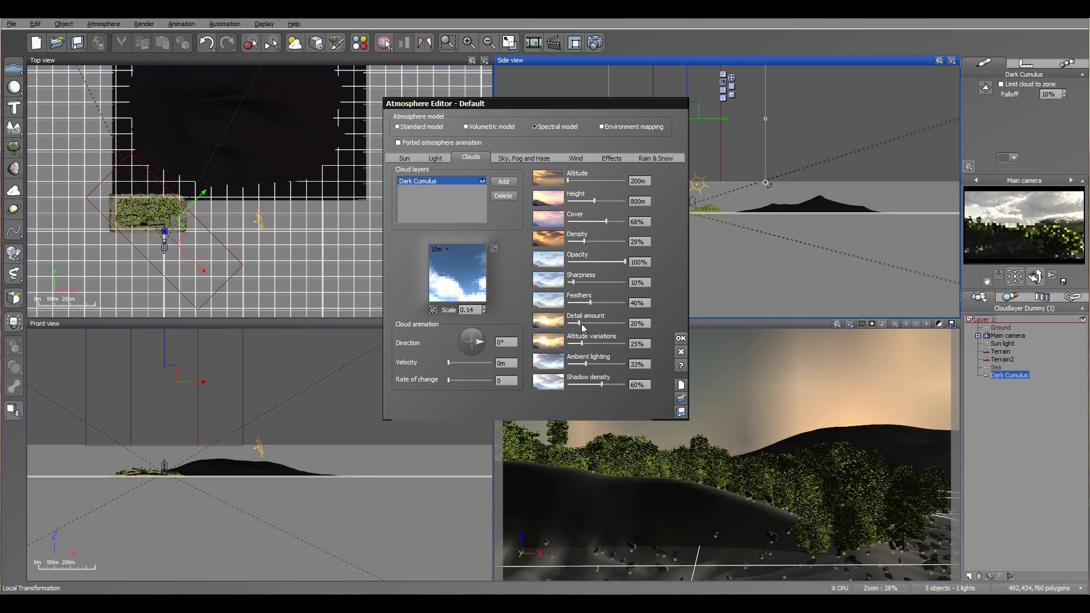
left_click_drag(596, 322, 604, 322)
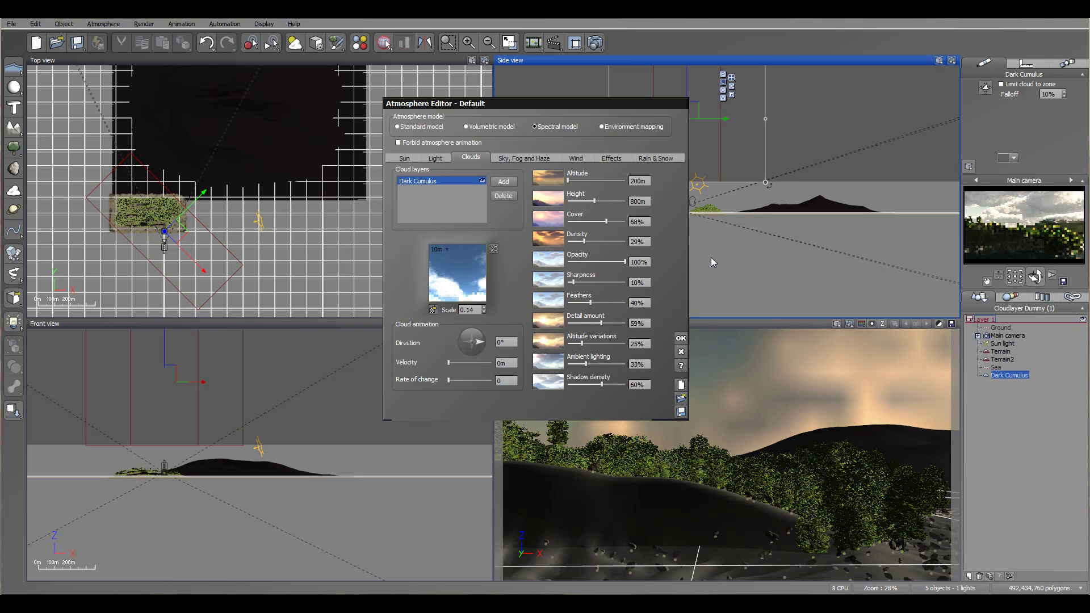
left_click_drag(606, 221, 593, 220)
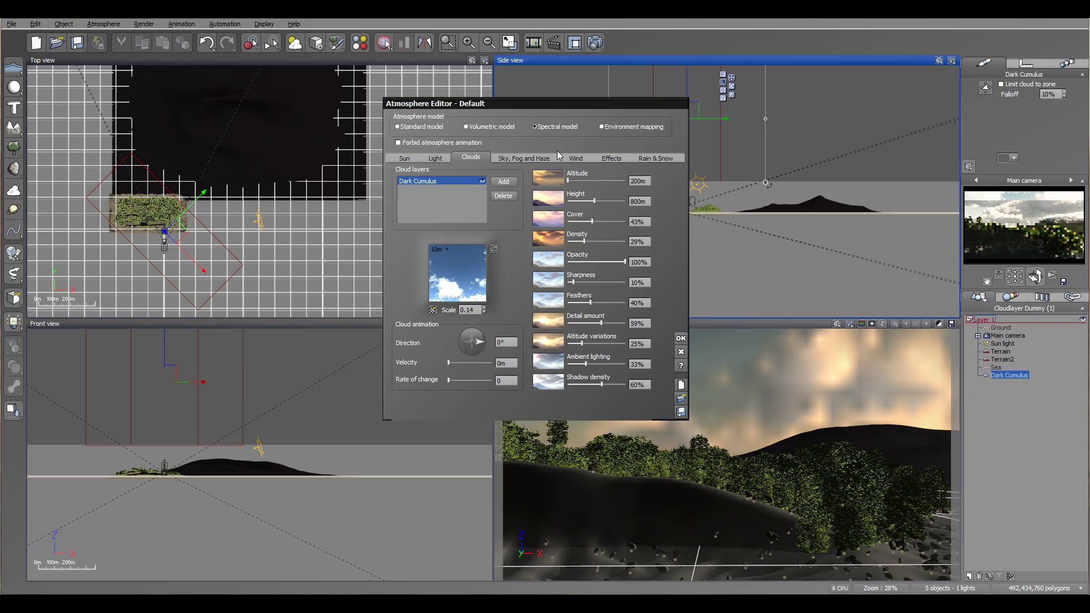
left_click(524, 159)
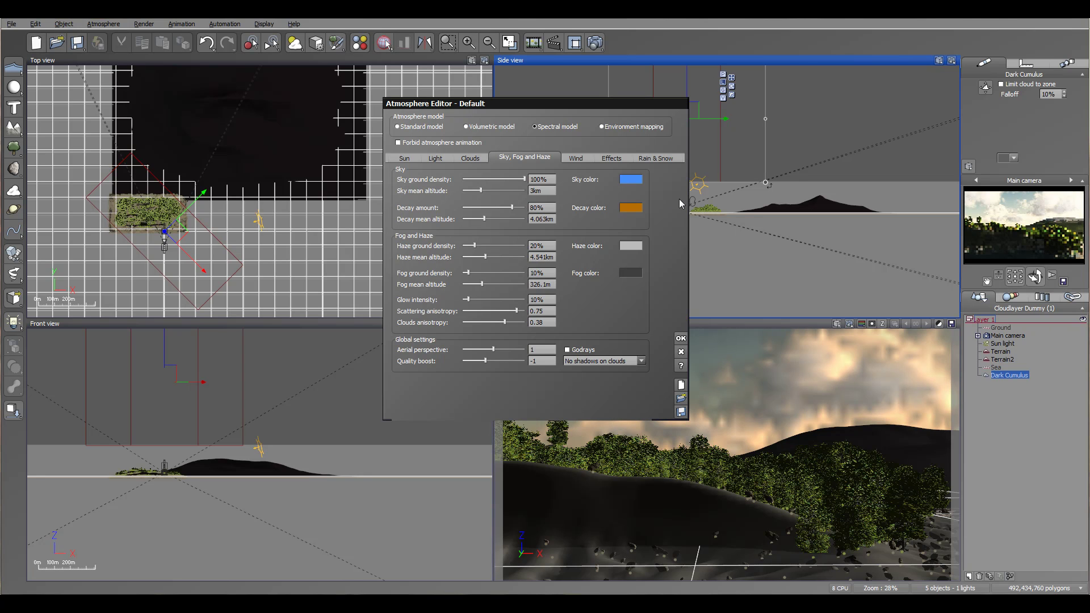
- Darken the sky colour on the Sky, Fog and Haze tab
left_click(631, 180)
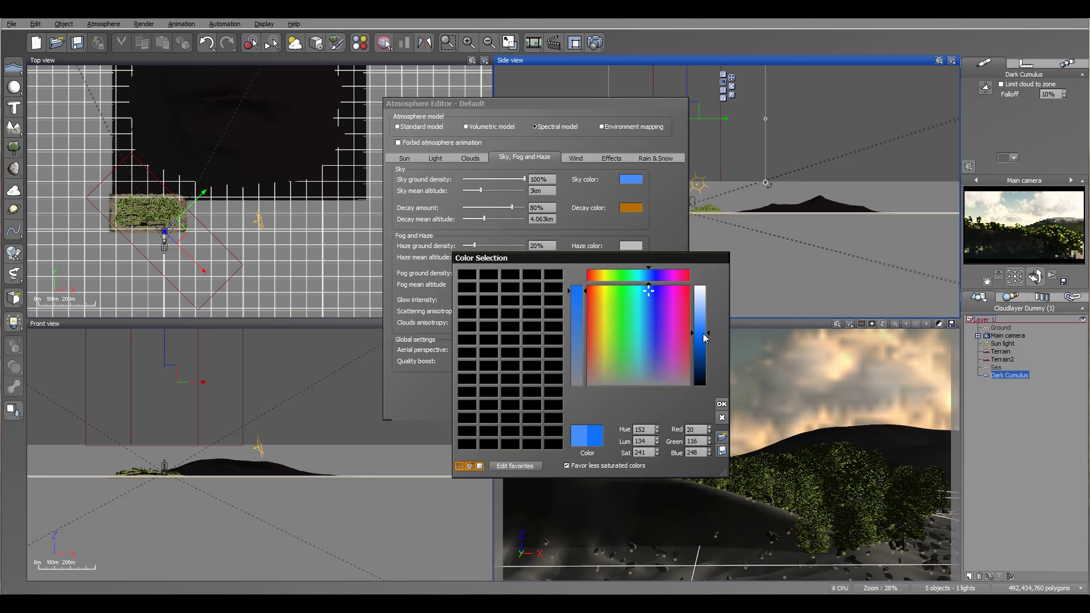
left_click_drag(705, 341, 704, 352)
left_click(722, 404)
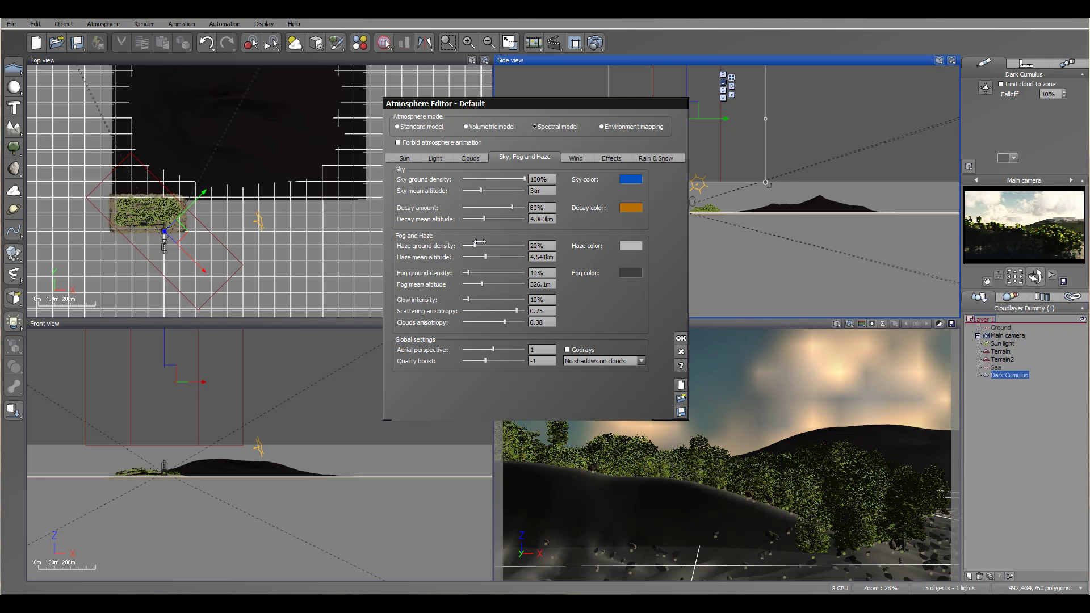
- Set fog density 39%, aerial perspective 8.63, anisotropy 0.93, glow 6%, decay 92%
left_click_drag(467, 273, 497, 276)
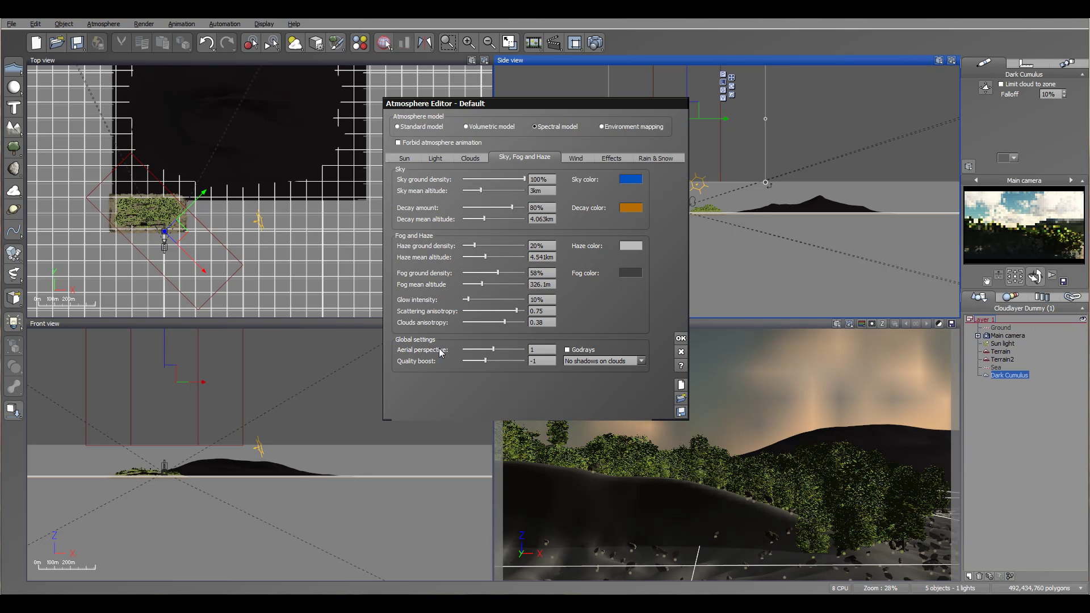
left_click_drag(483, 348, 529, 350)
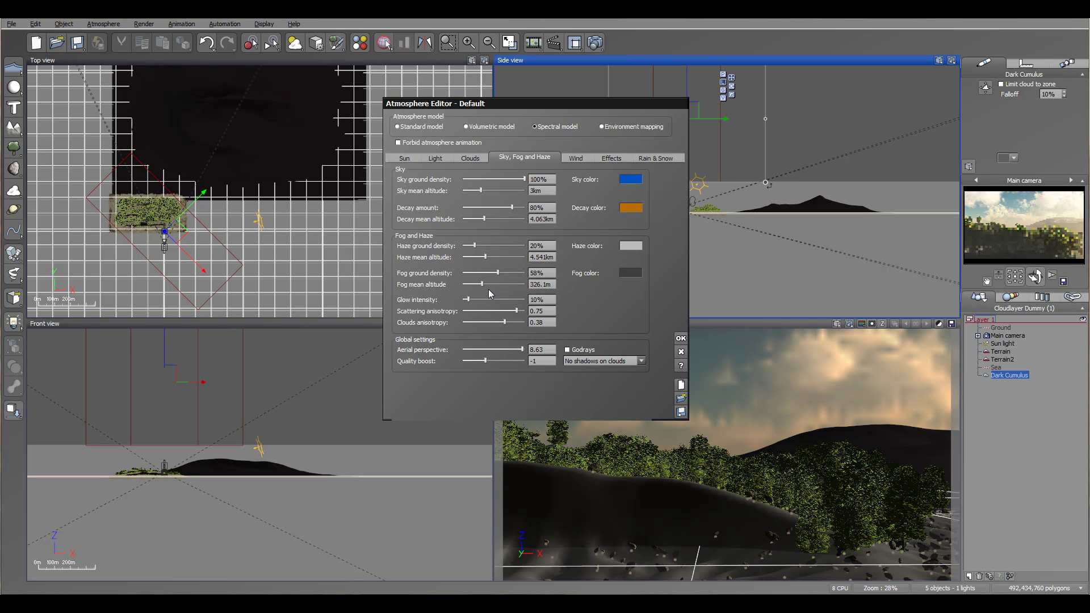
left_click_drag(500, 275, 495, 275)
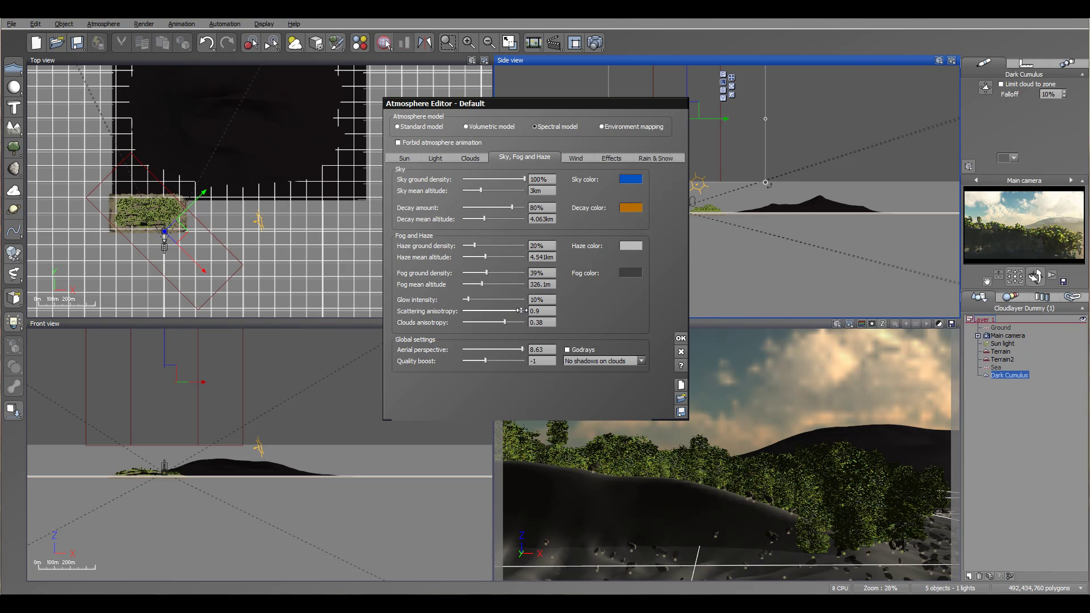
left_click(522, 311)
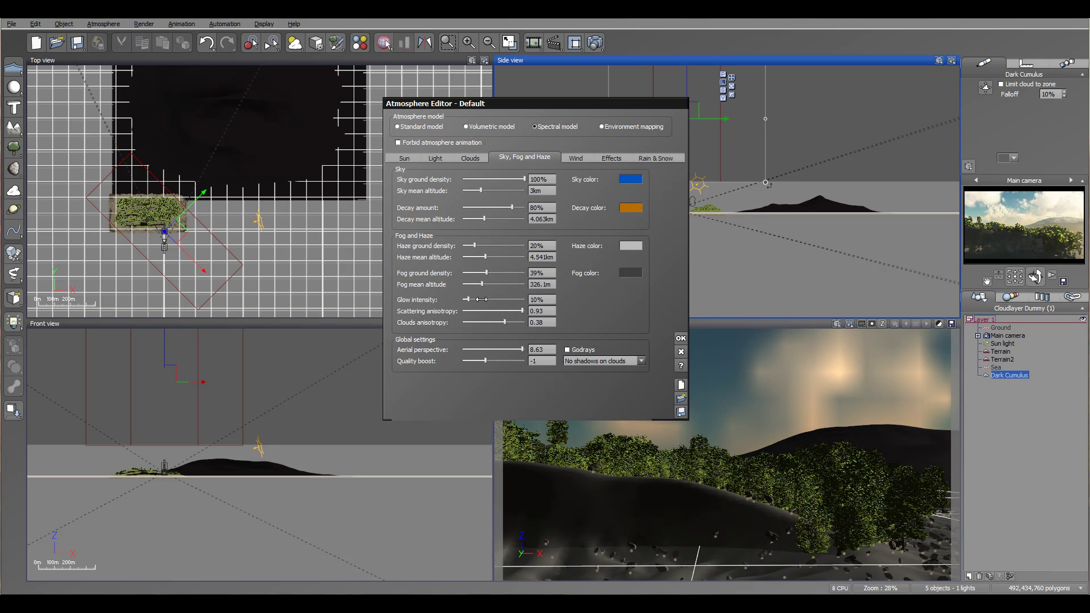
left_click_drag(481, 299, 479, 299)
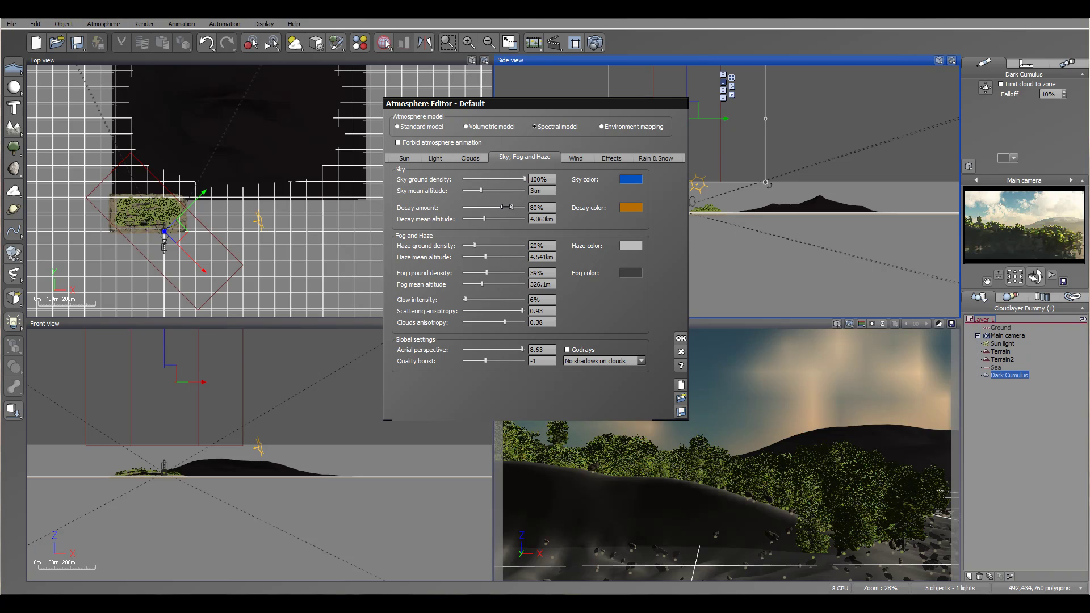
left_click_drag(512, 207, 513, 207)
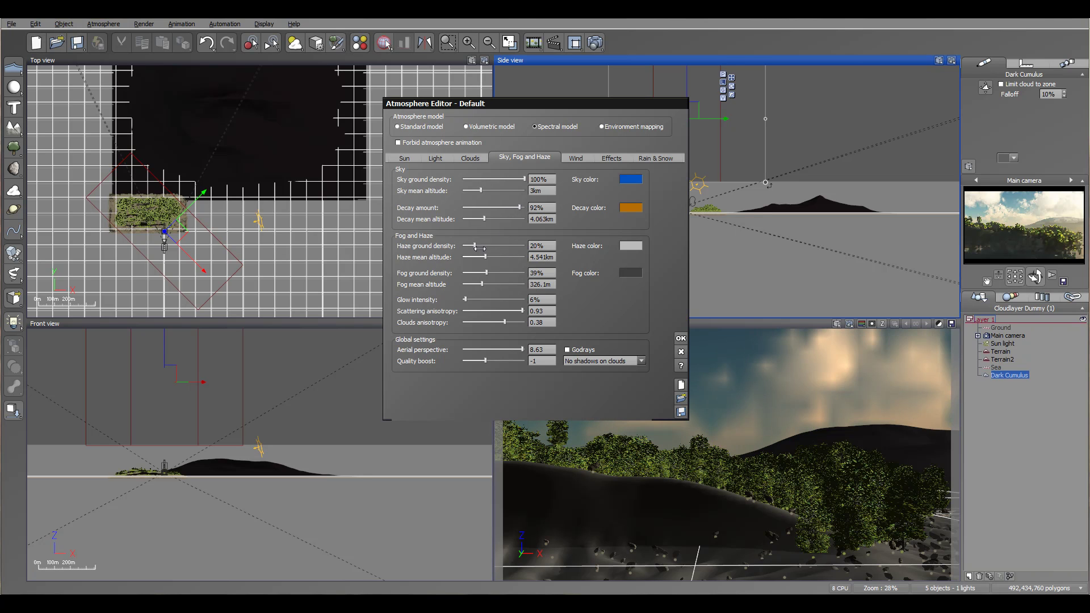
left_click_drag(480, 248, 484, 248)
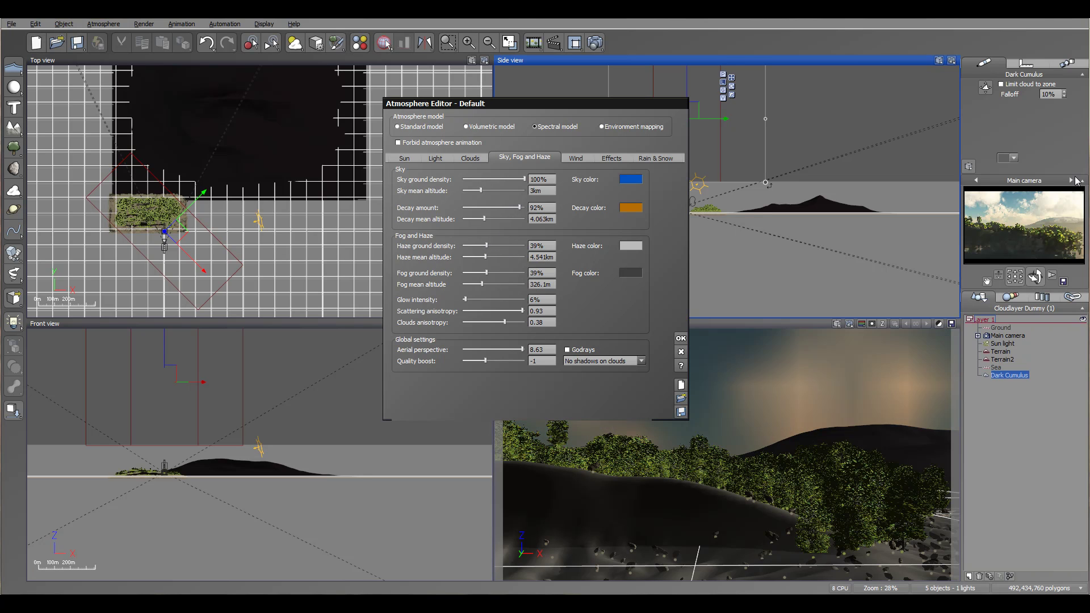
- Change the atmosphere's Quality boost from -1 to 0, then render a preview of the camera shot
left_click(1014, 256)
right_click(1013, 255)
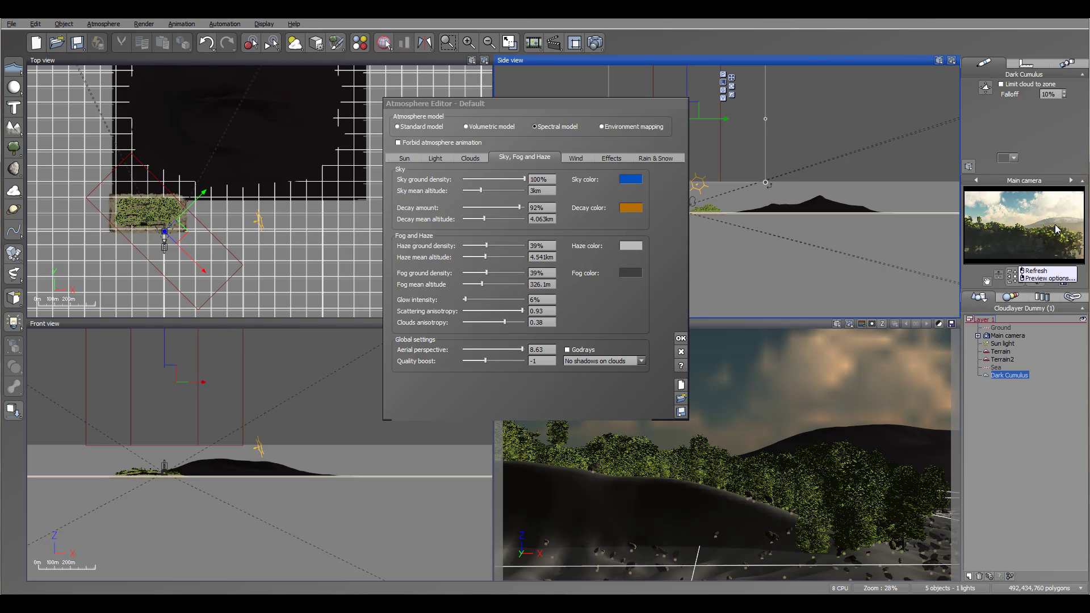
left_click(556, 350)
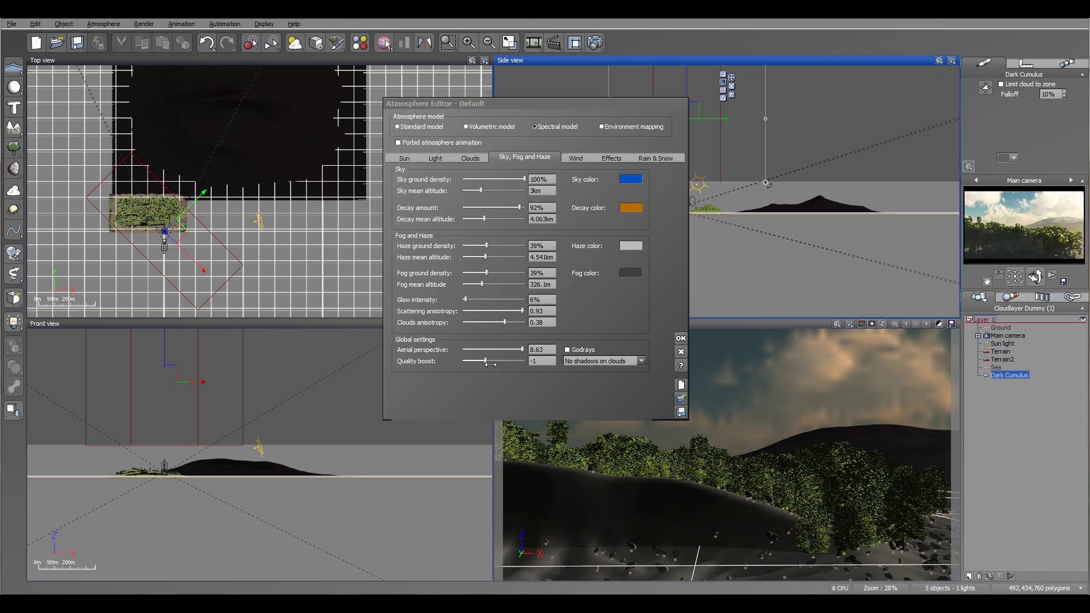
double_click(550, 360)
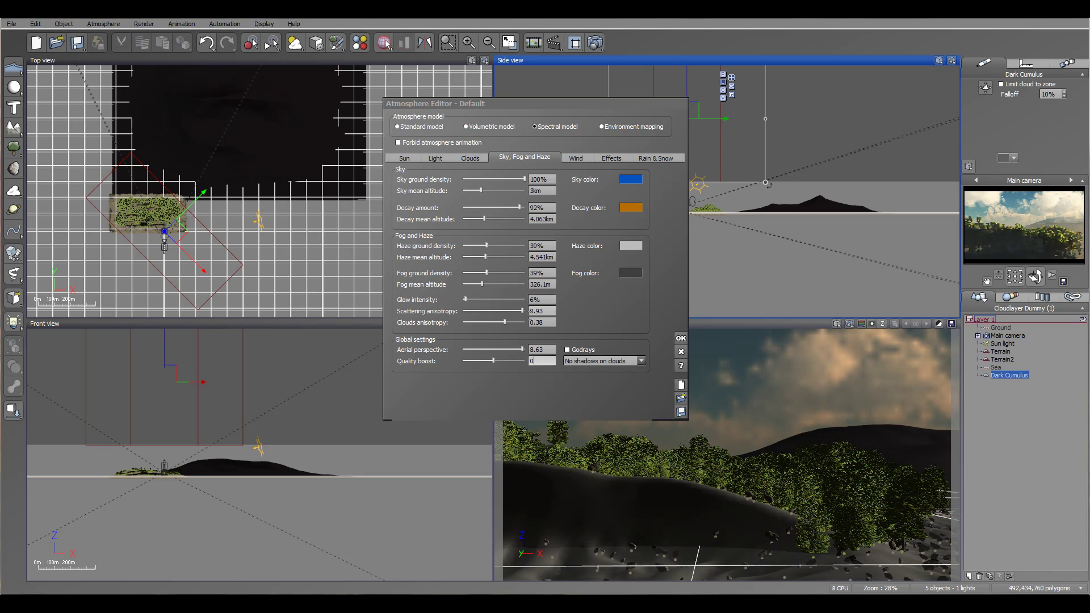
left_click(595, 42)
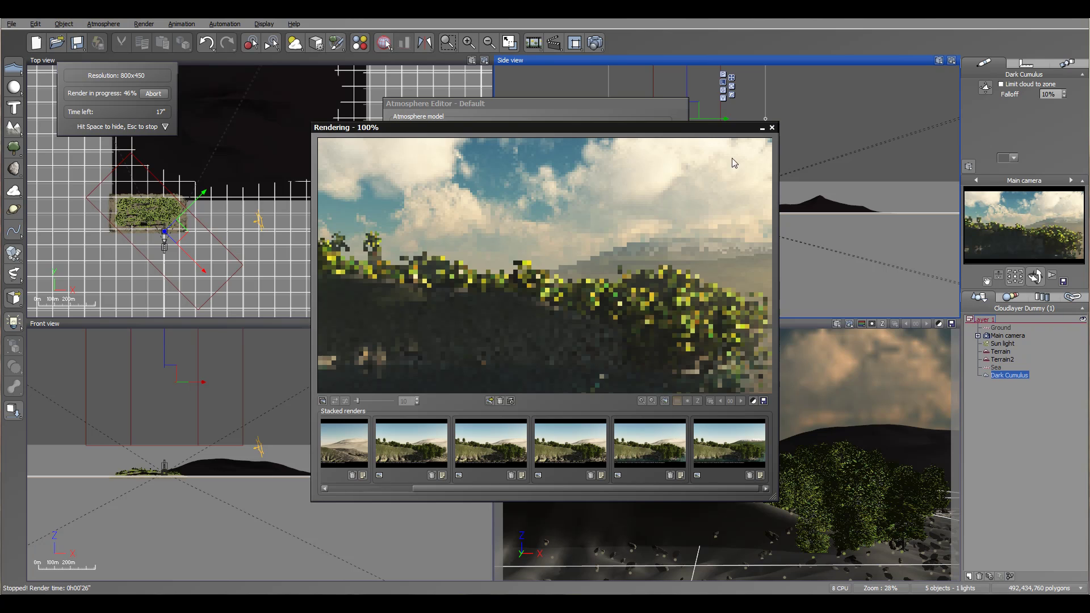
- Close the preview render and Atmosphere Editor, then select and frame the Terrain
left_click(772, 128)
key("Escape")
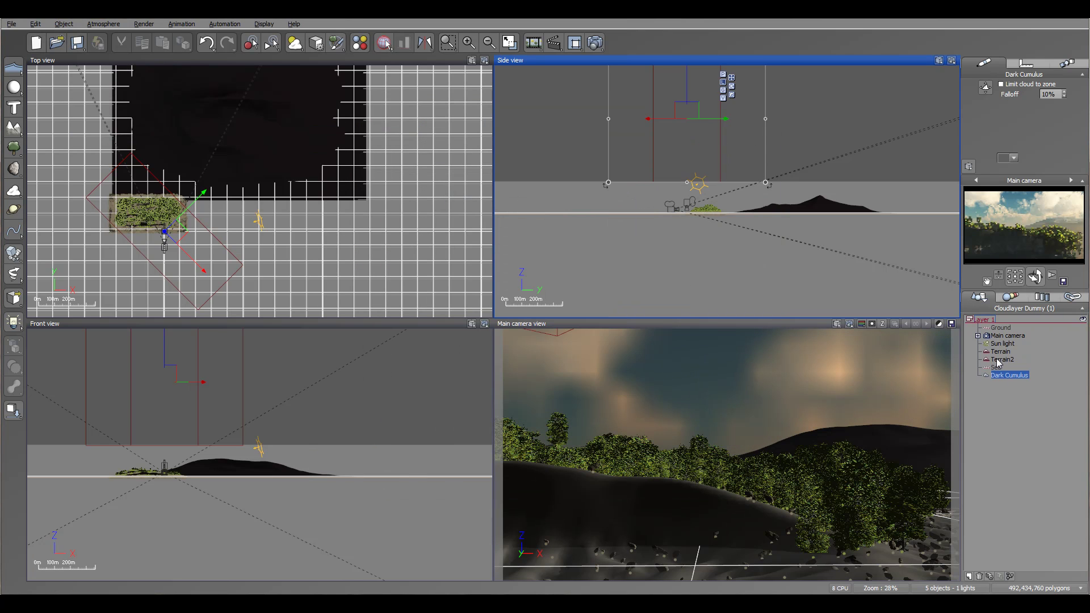
left_click(1000, 352)
scroll(295, 190, "up", 4)
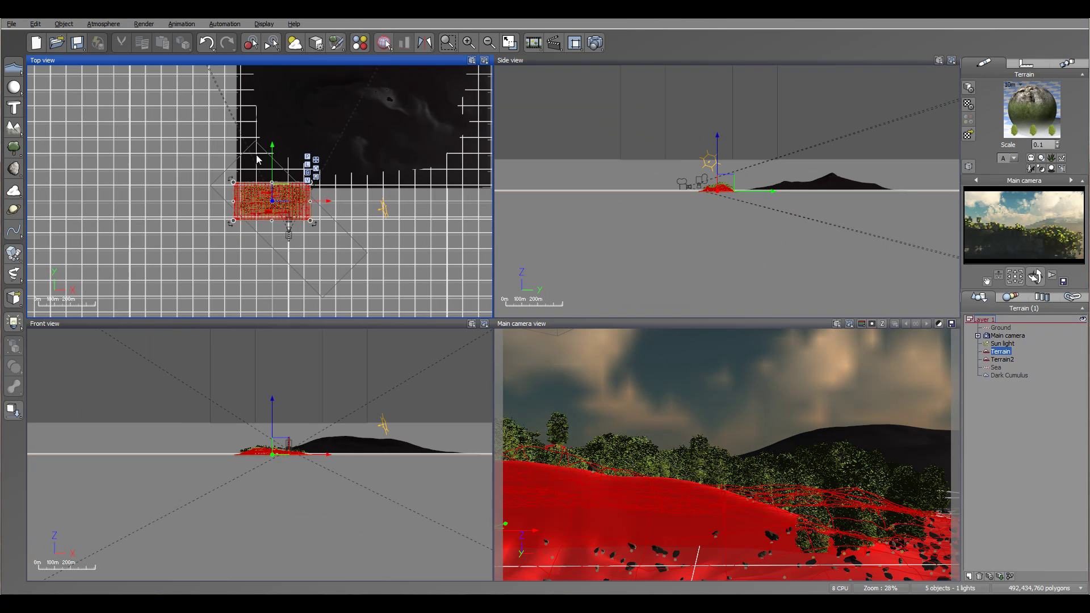
right_click_drag(295, 191, 267, 89)
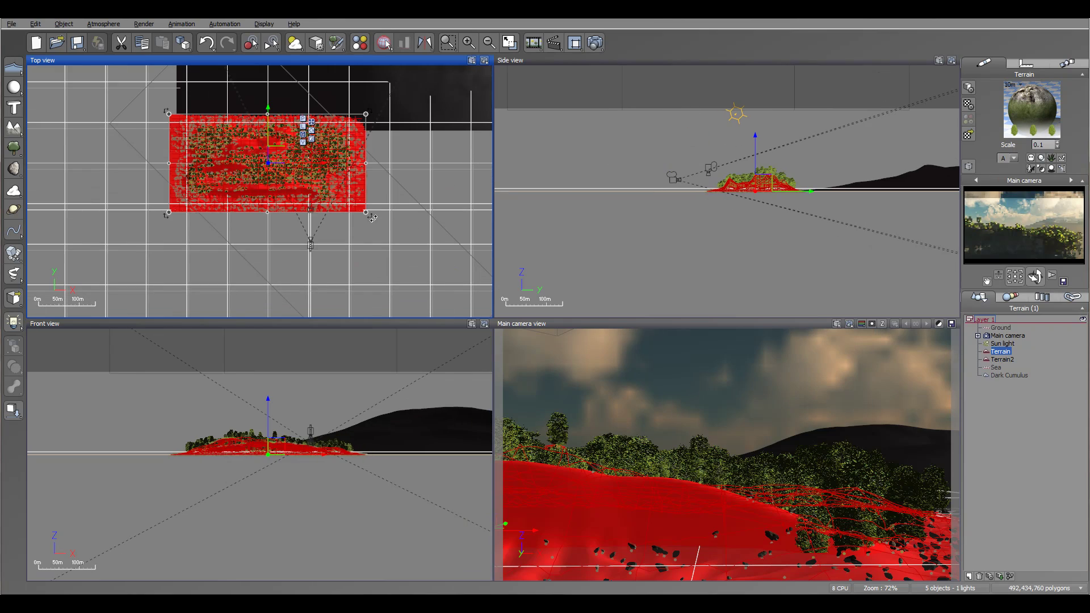
- Rotate the Terrain clockwise in two turns and shift it up and right to frame the shot
left_click_drag(372, 230, 356, 260)
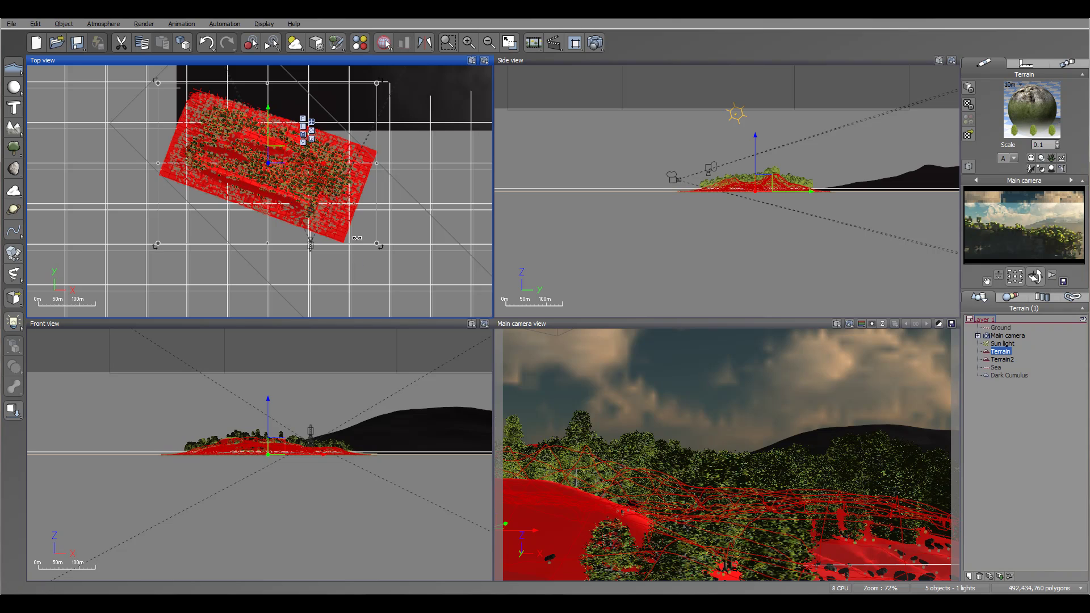
left_click_drag(275, 145, 275, 134)
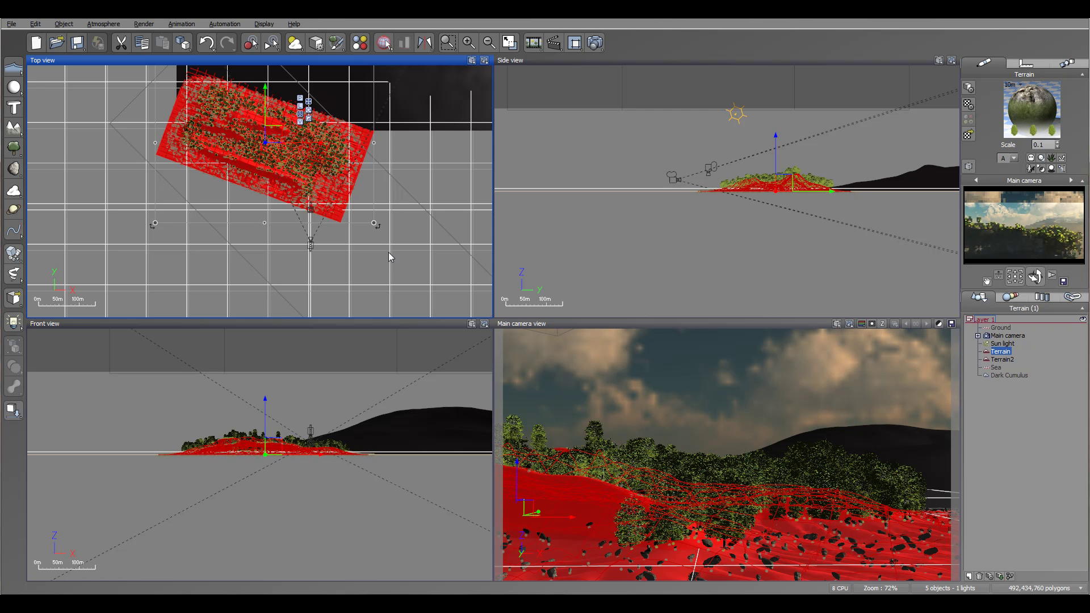
left_click_drag(378, 229, 420, 262)
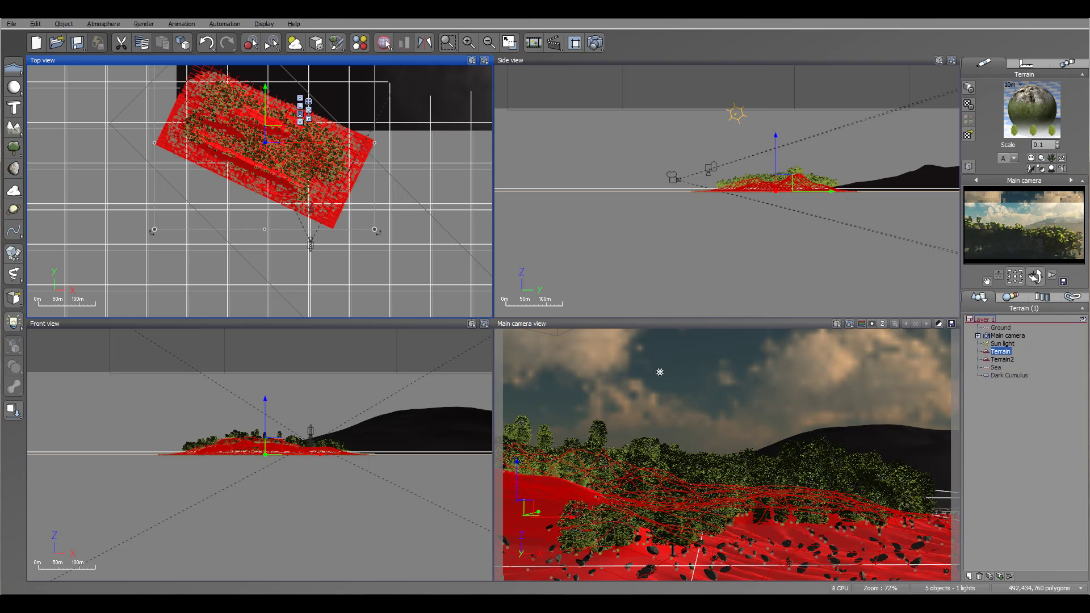
mouse_move(280, 137)
left_mouse_down()
mouse_move(290, 136)
mouse_move(273, 137)
left_mouse_up()
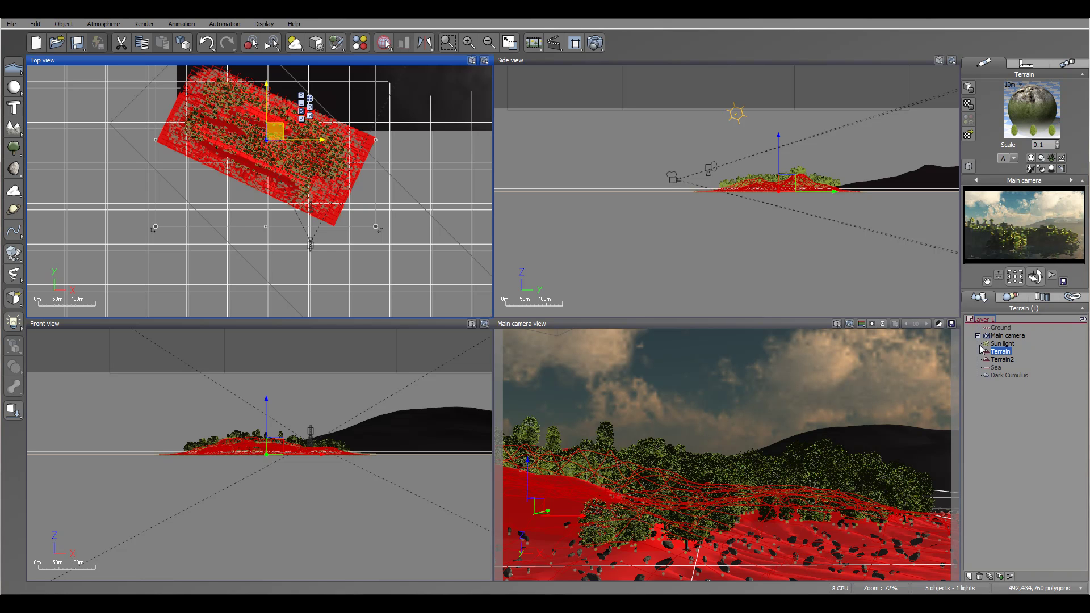
- Drag the Terrain2 hill farther back from the camera in the zoomed-out Top view
left_click(1002, 359)
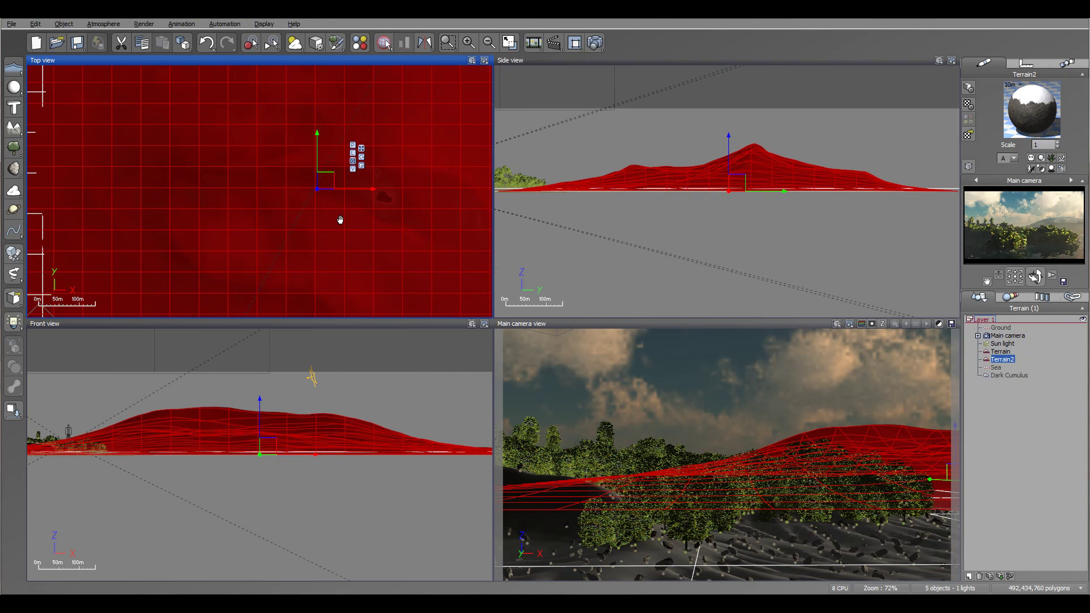
scroll(341, 217, "down", 5)
scroll(341, 216, "down", 4)
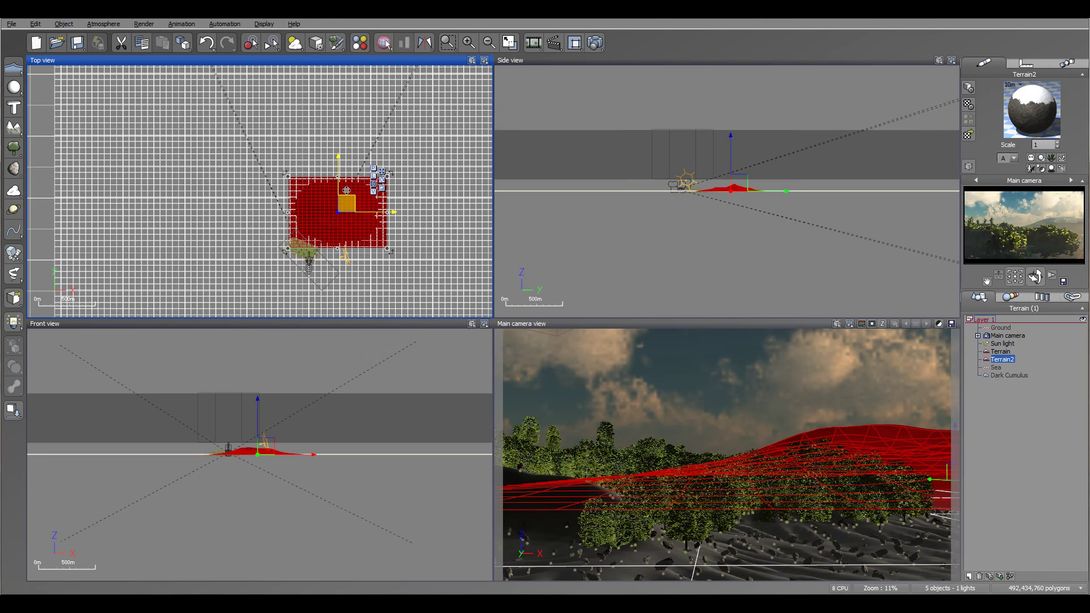
left_click_drag(346, 204, 366, 162)
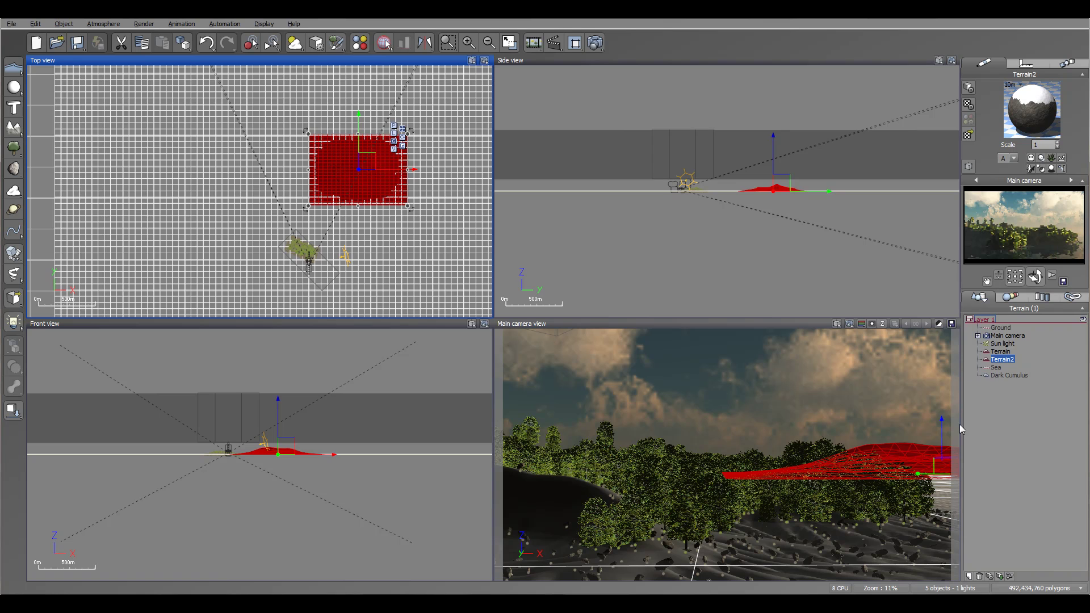
- Move the Main camera so the trees sit lower and tilt it up to show more sky
left_click(1008, 336)
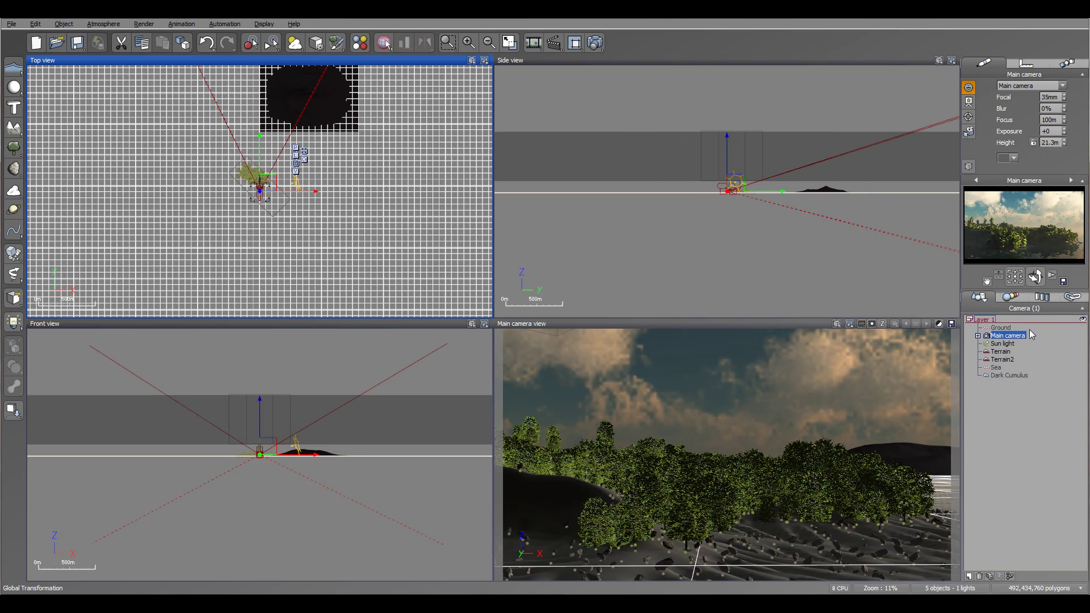
left_click_drag(1037, 276, 1035, 277)
scroll(796, 226, "up", 6)
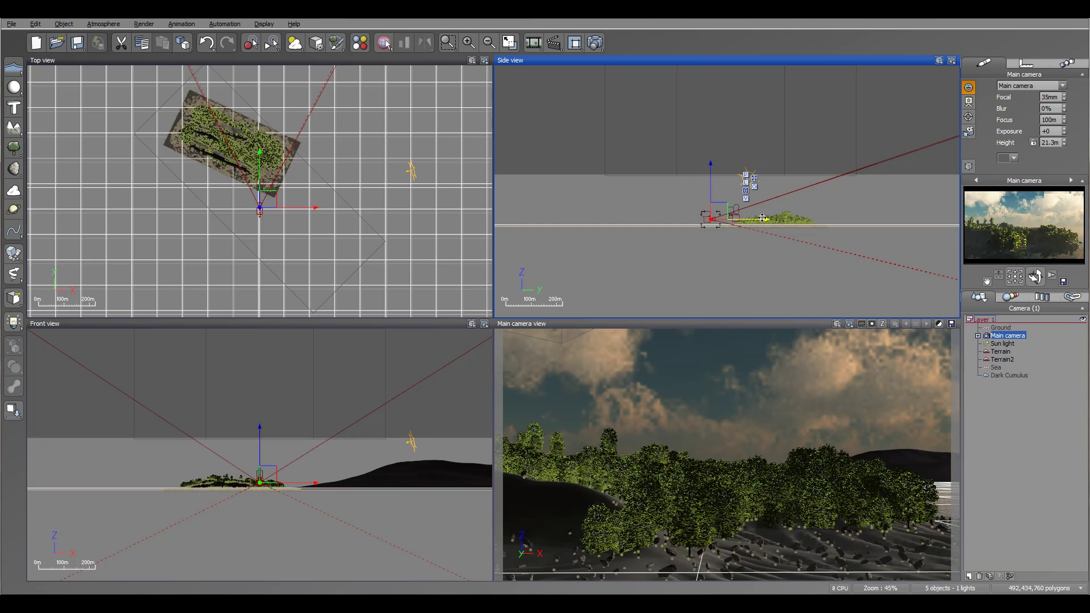
key("ctrl+z")
key("ctrl+y")
left_click_drag(1035, 277, 1034, 262)
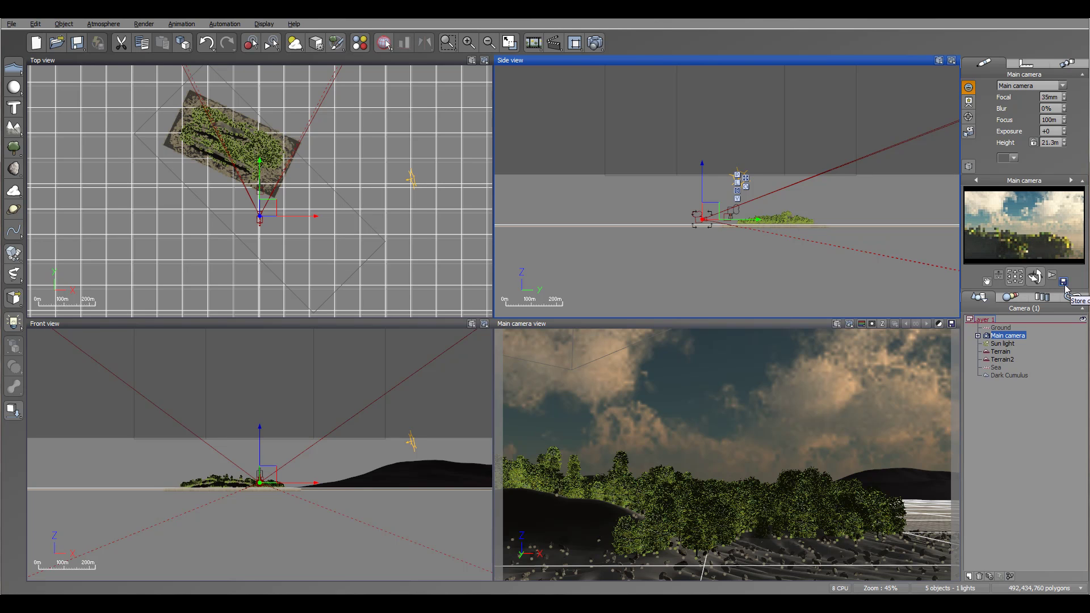
- Nudge Terrain2 slightly left and down in the Top view so it rises behind the trees
left_click(1010, 359)
left_click(252, 171)
scroll(259, 239, "down", 5)
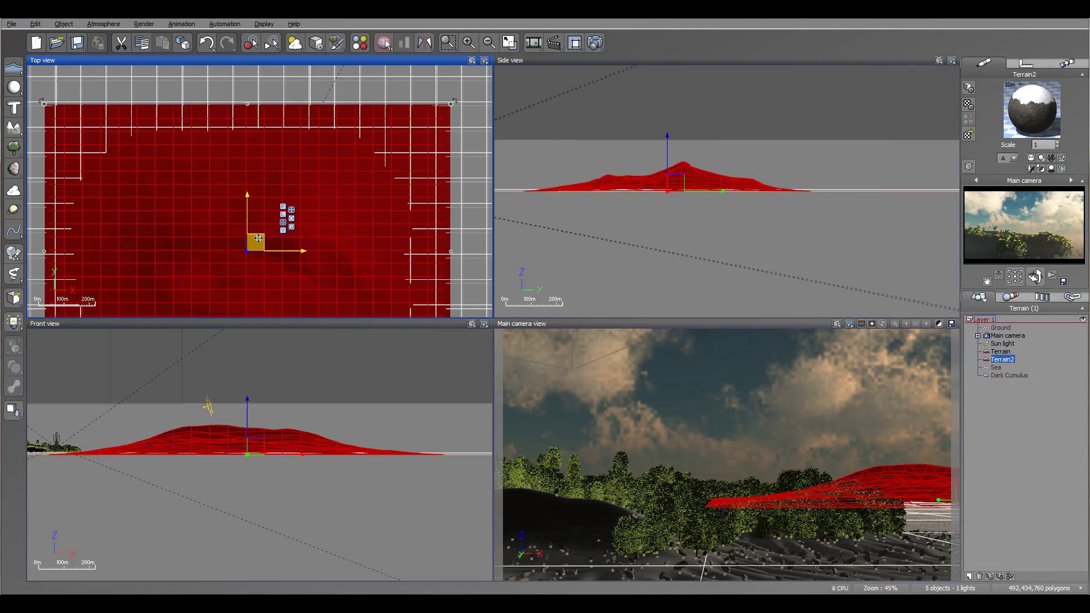
left_click_drag(262, 239, 252, 237)
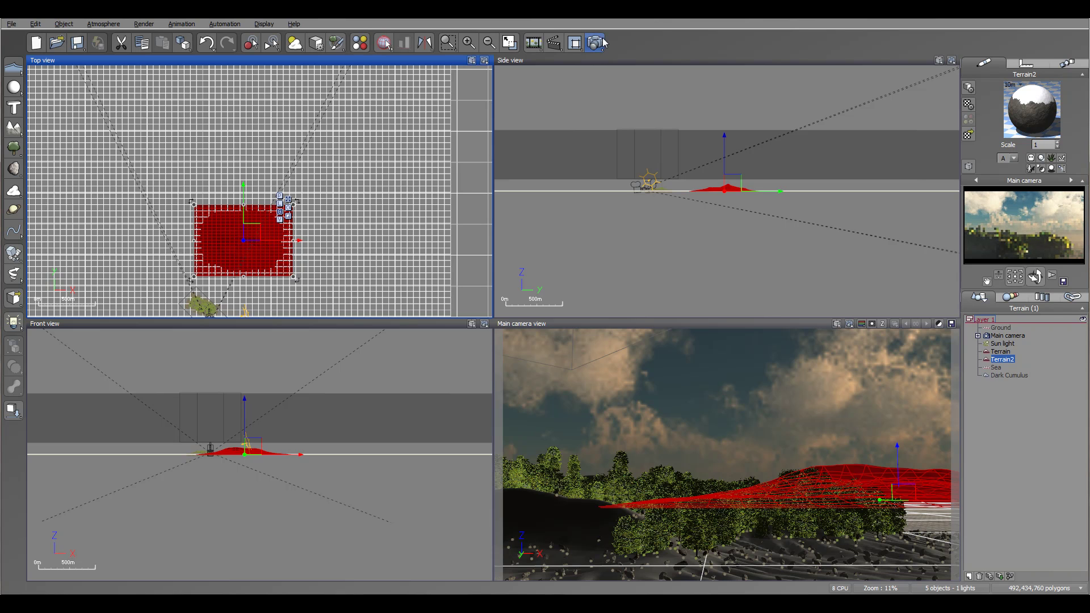
- Lower the Sun light by dragging its vertical axis down in the Side view
left_click(1005, 344)
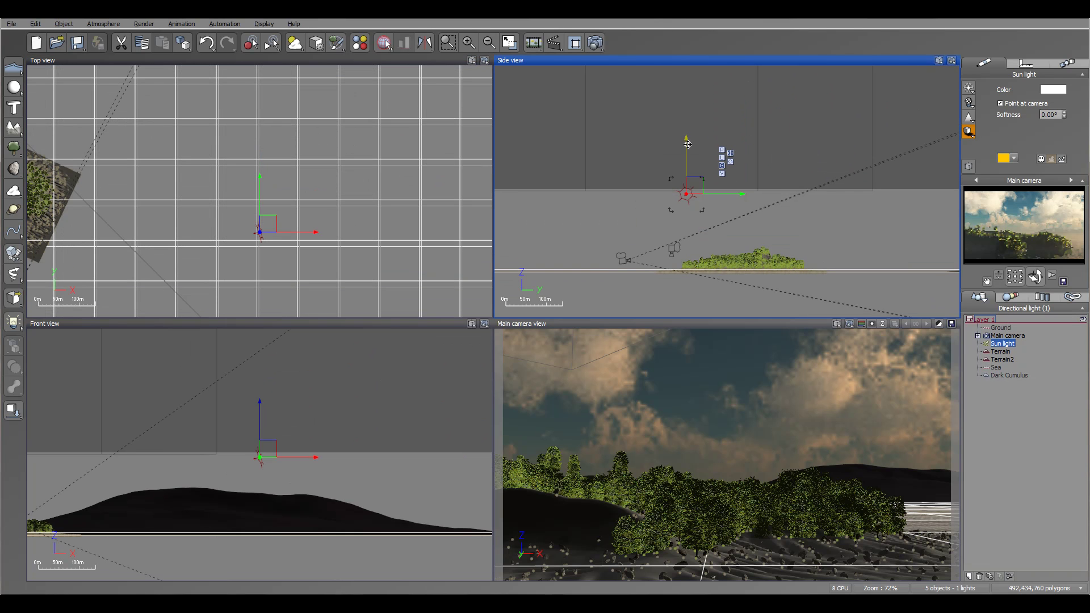
left_click_drag(688, 149, 690, 156)
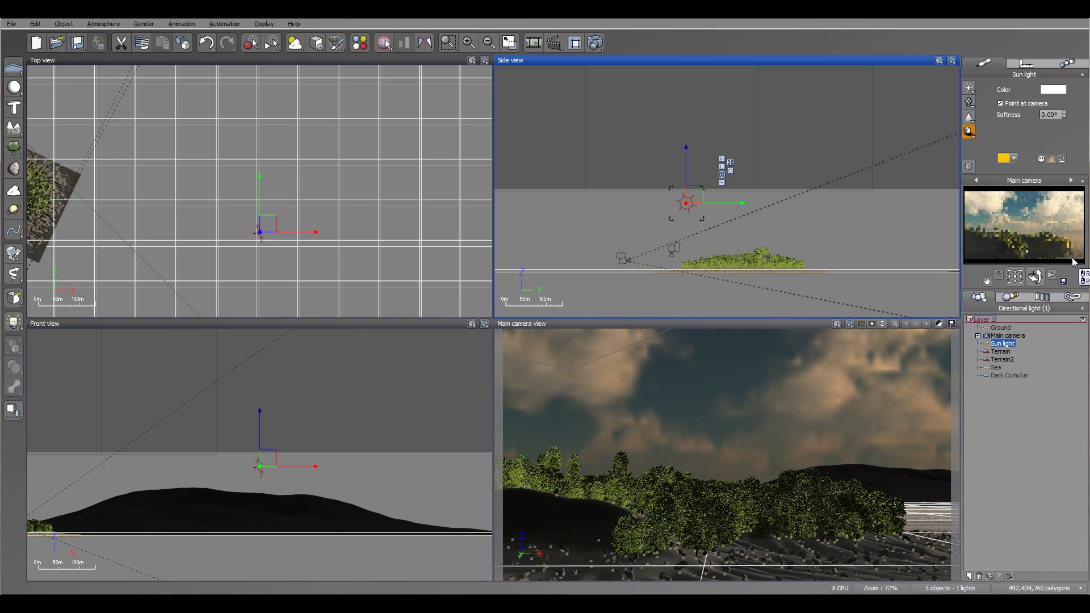
- Choose the Final quality preset at 1600x900 resolution and render the image
left_click(595, 42)
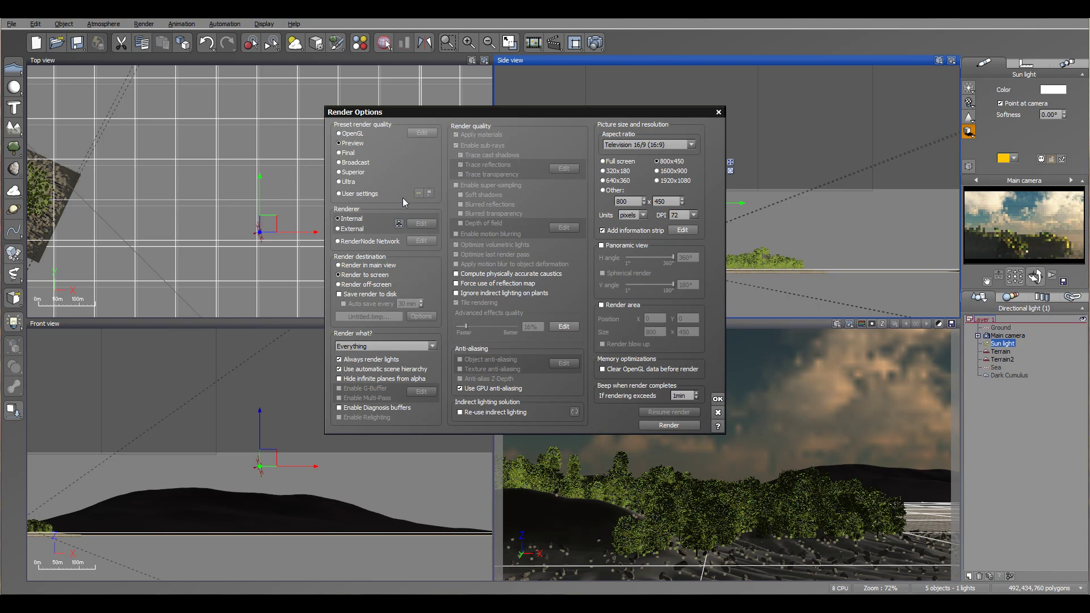
left_click(340, 153)
left_click(658, 171)
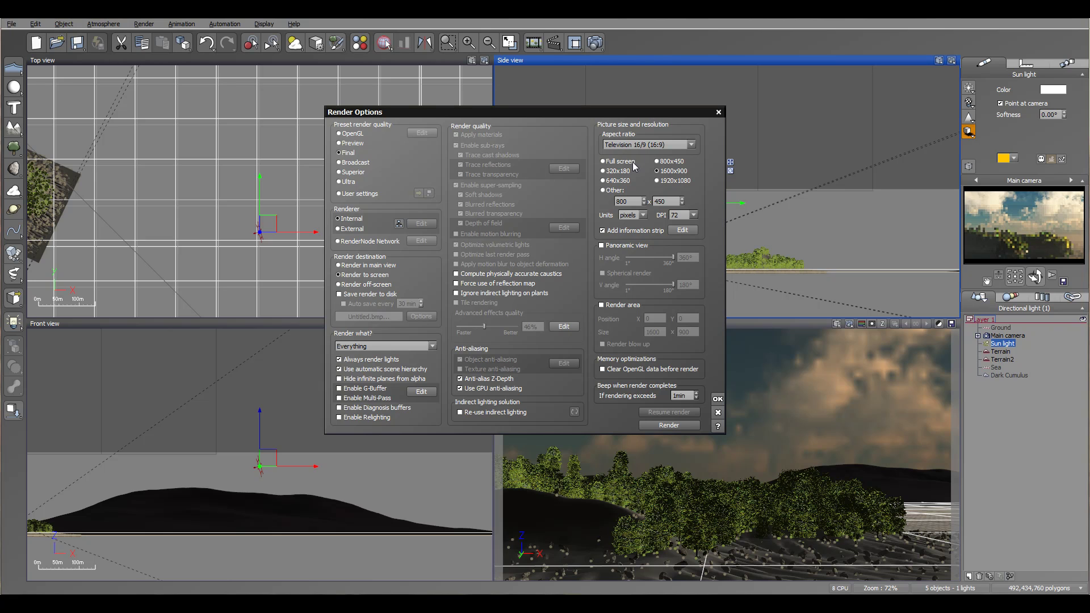
left_click(718, 412)
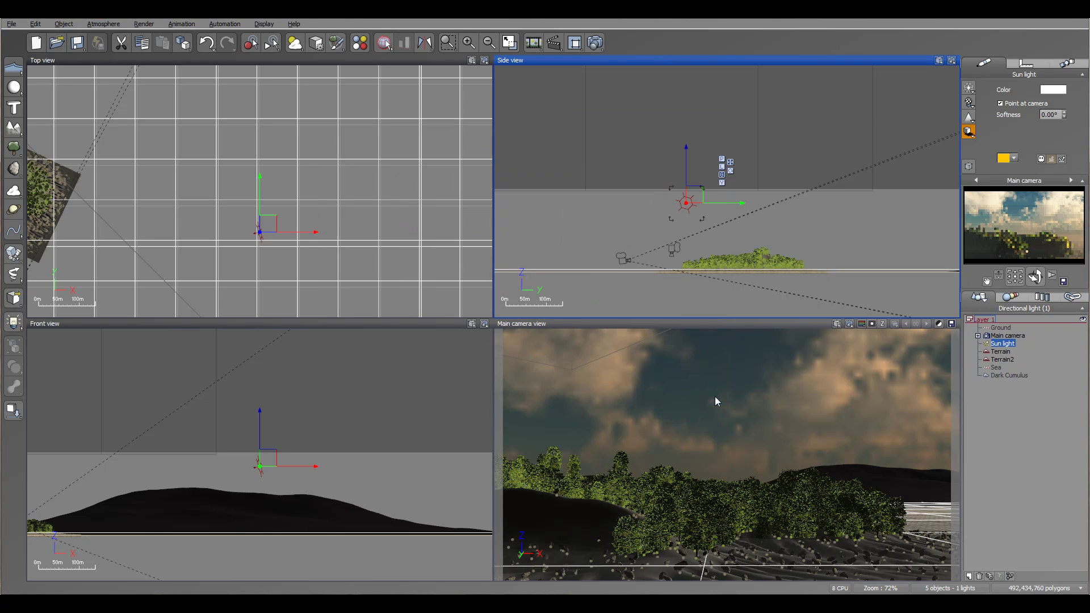
left_click(595, 41)
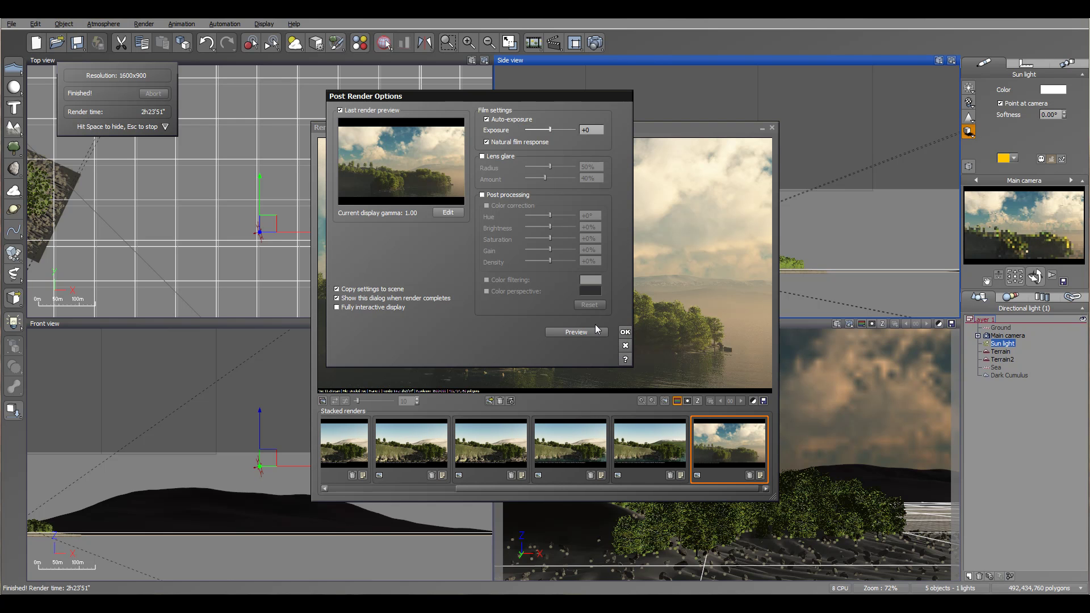
- Confirm the Post Render Options dialog to view the finished 1600x900 render
left_click(626, 333)
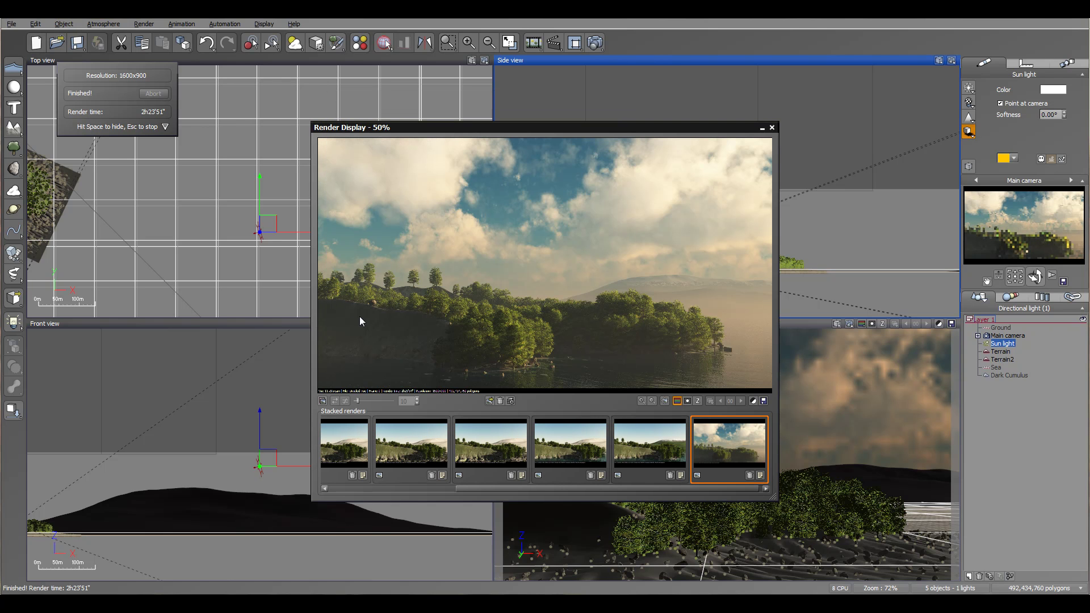